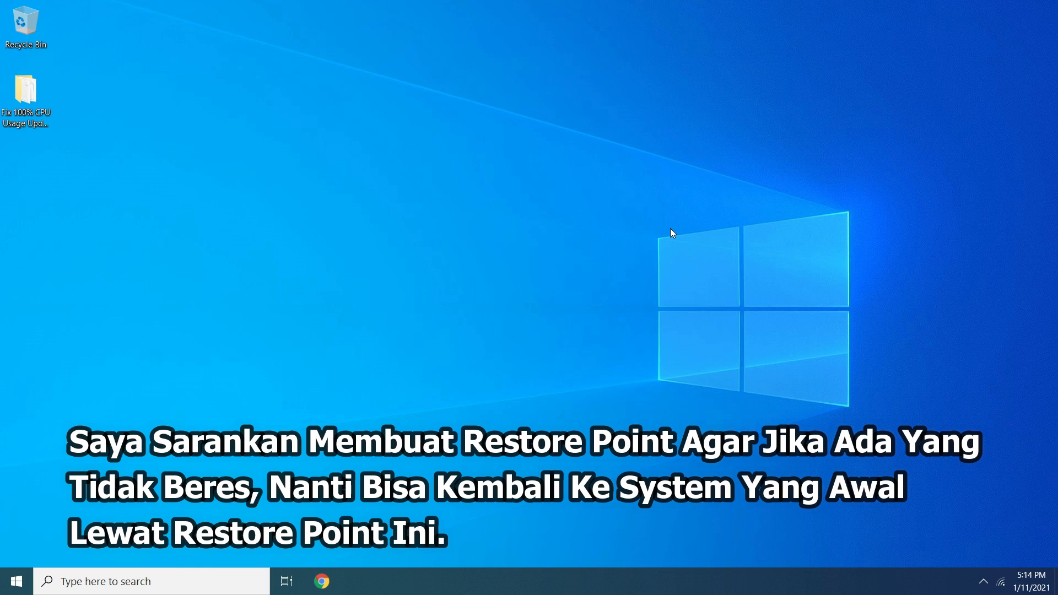
Step: Search Windows for "restore" and open the Create a restore point settings, moving the System Properties window toward the screen's center
click(198, 587)
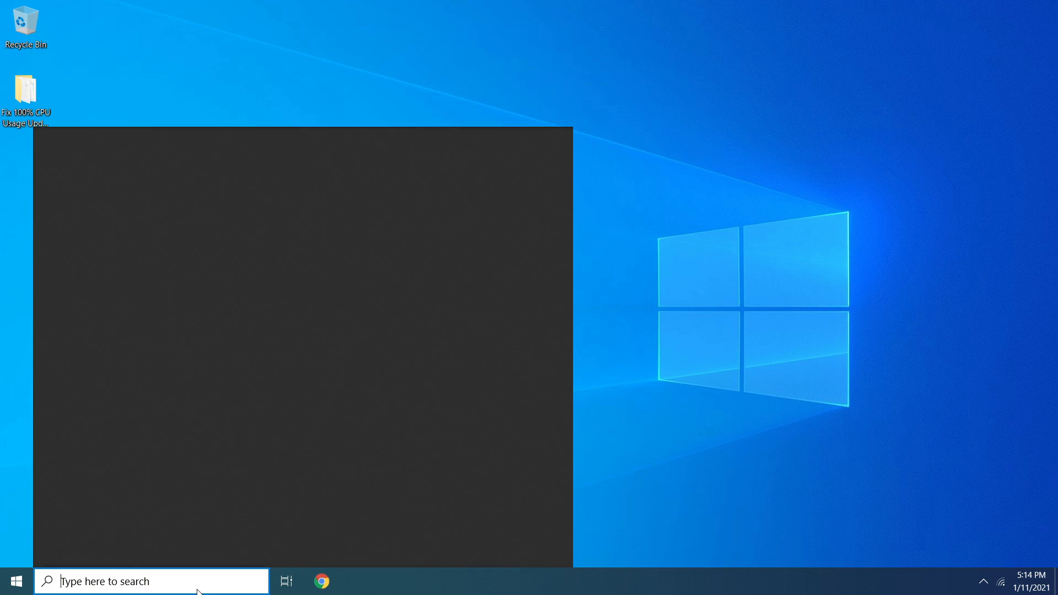
text(restore)
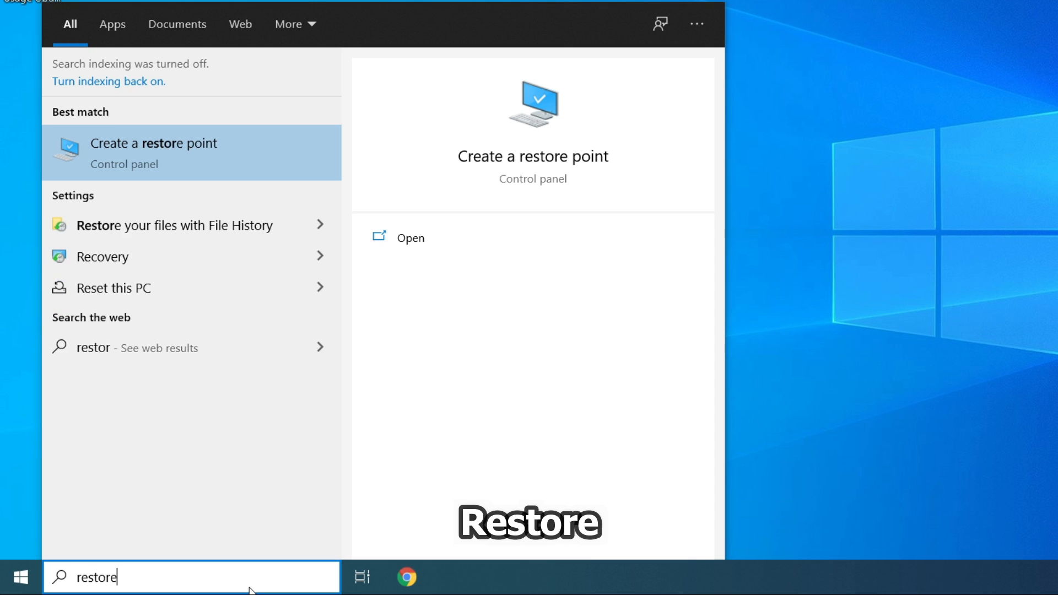
click(270, 178)
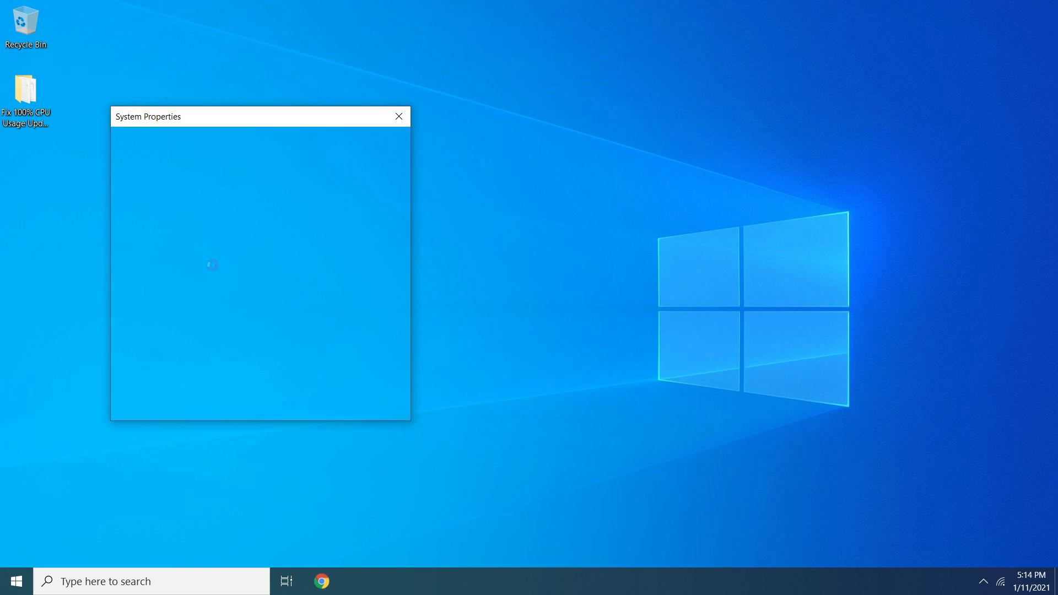
drag(283, 113, 525, 74)
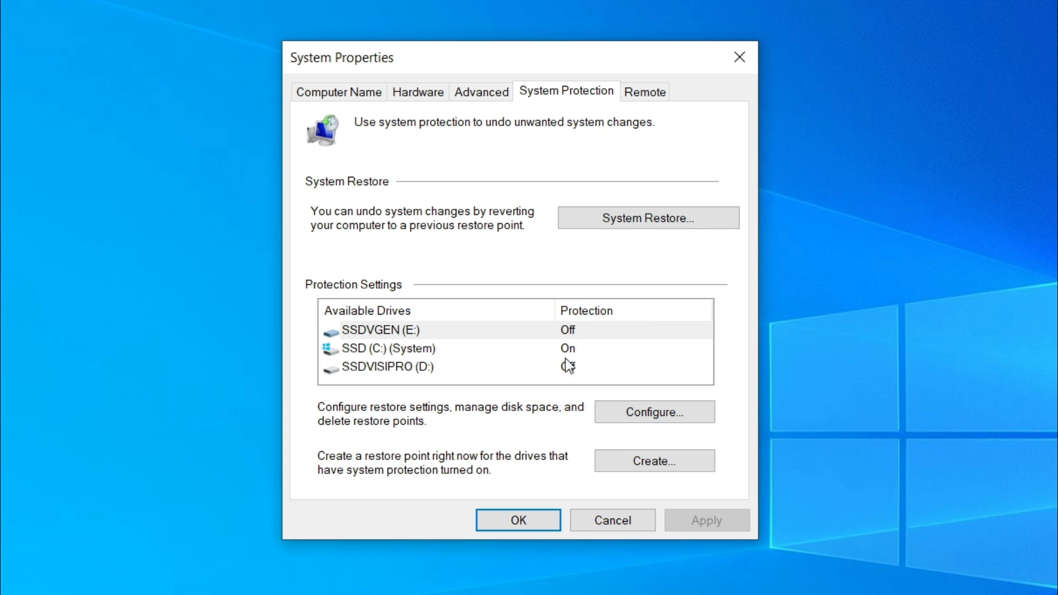
Step: Turn on system protection for the SSD (C:) system drive with 2% maximum disk usage and apply the settings
click(503, 254)
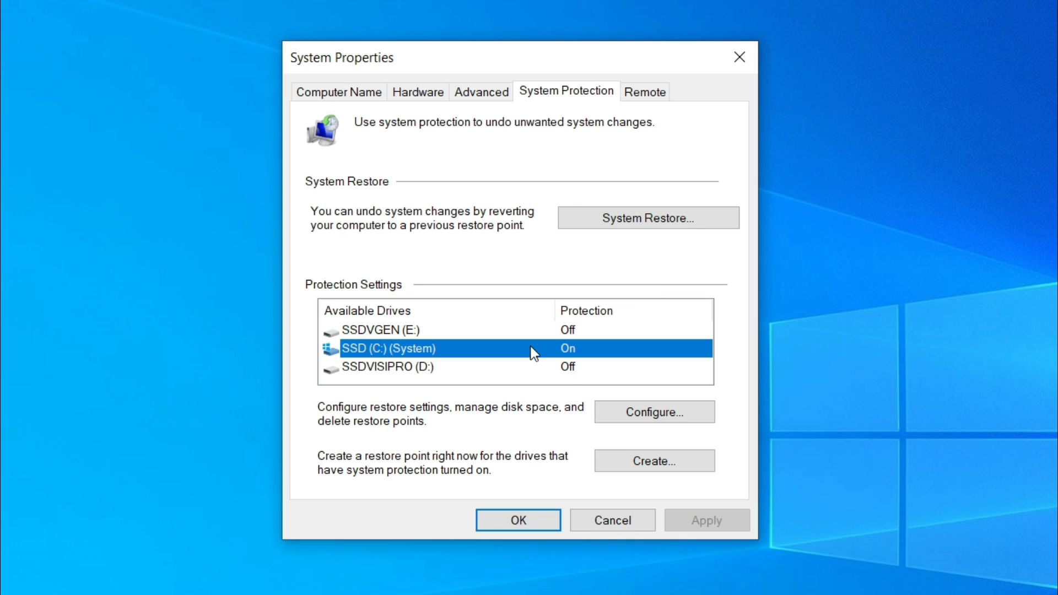
click(616, 415)
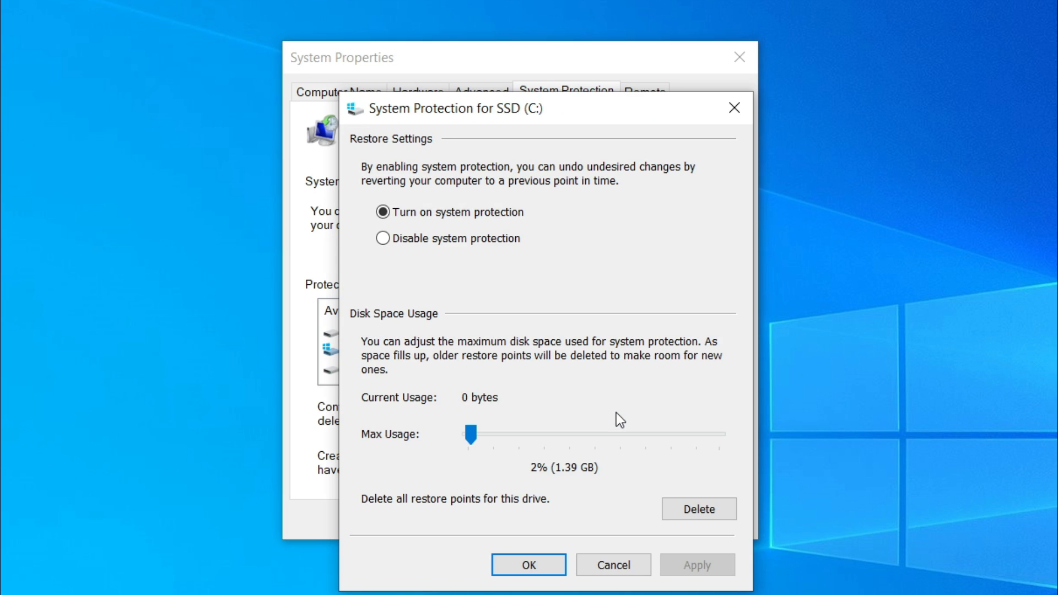
click(445, 215)
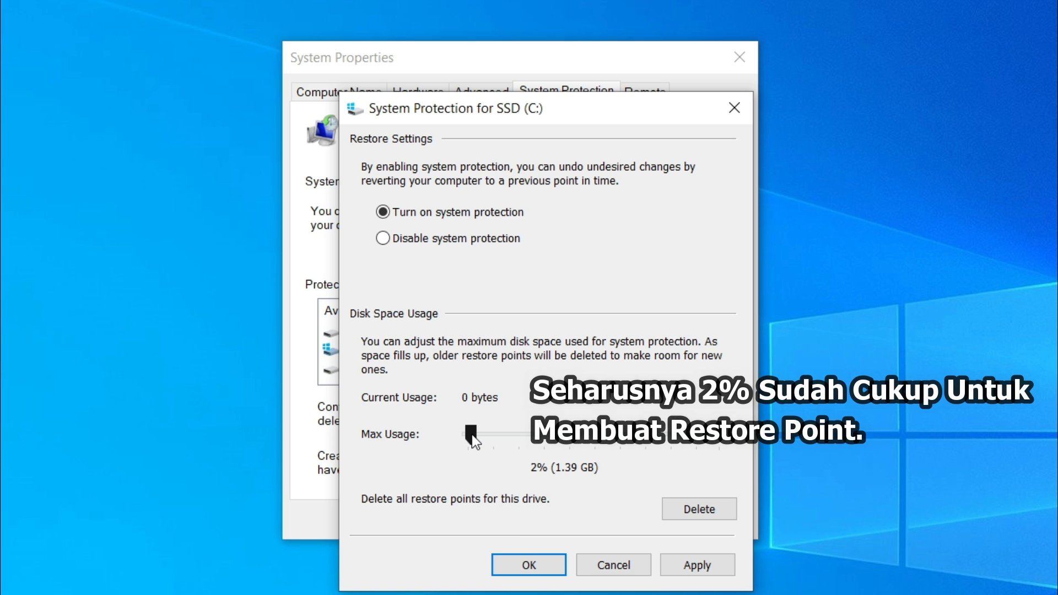
click(678, 560)
click(549, 575)
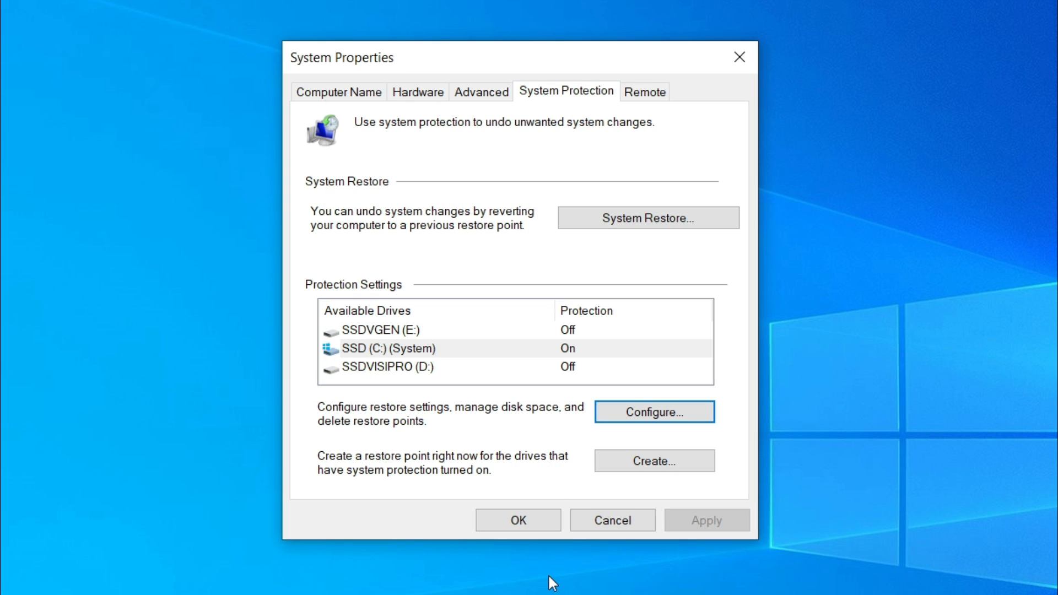
Step: Create a restore point described as "cpu usage 100%" and close System Properties
click(628, 459)
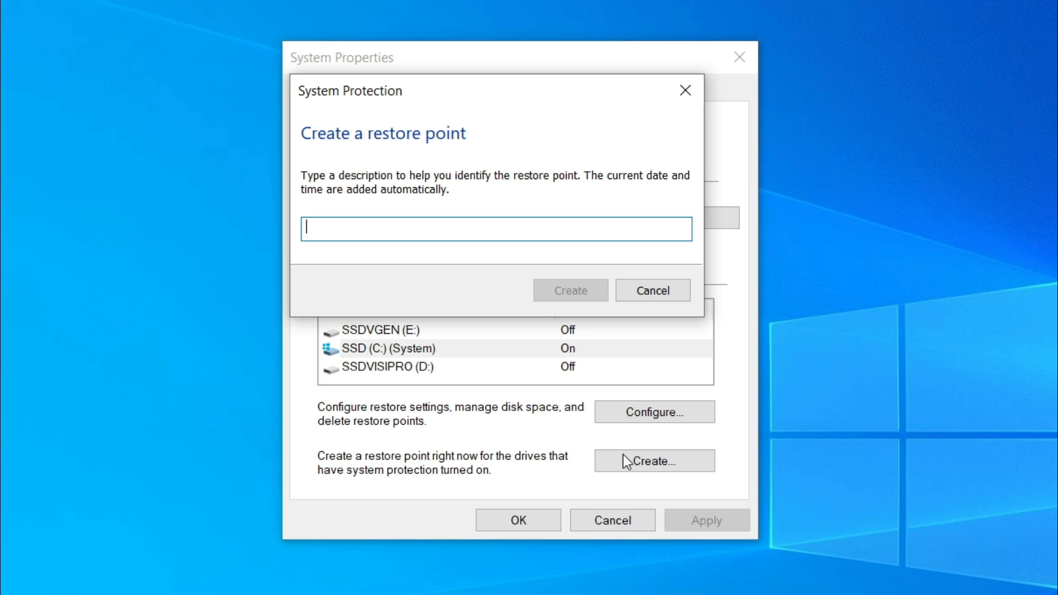
text(cpu usage 100%)
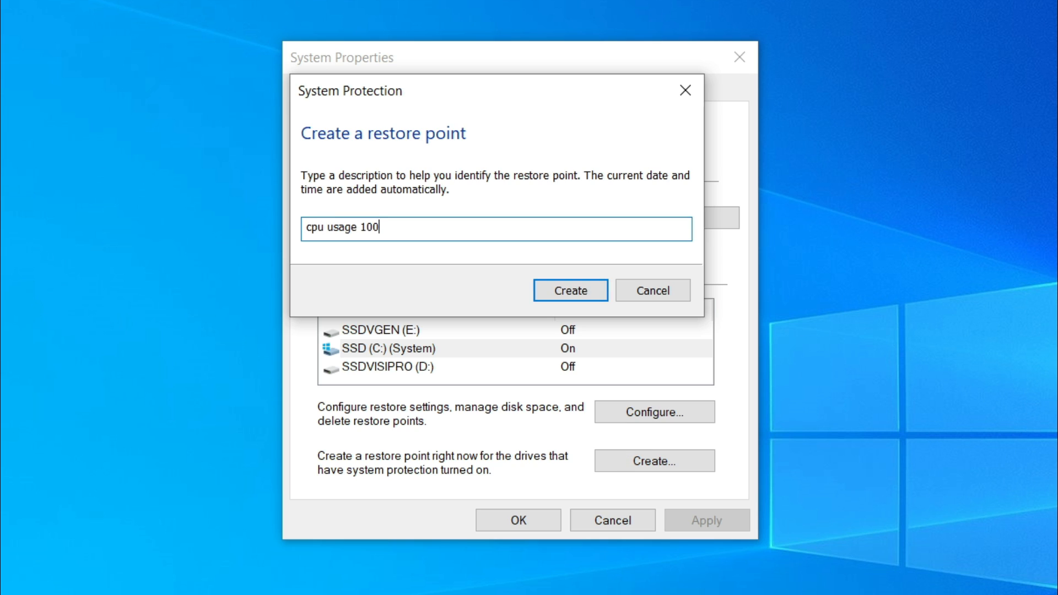
click(589, 287)
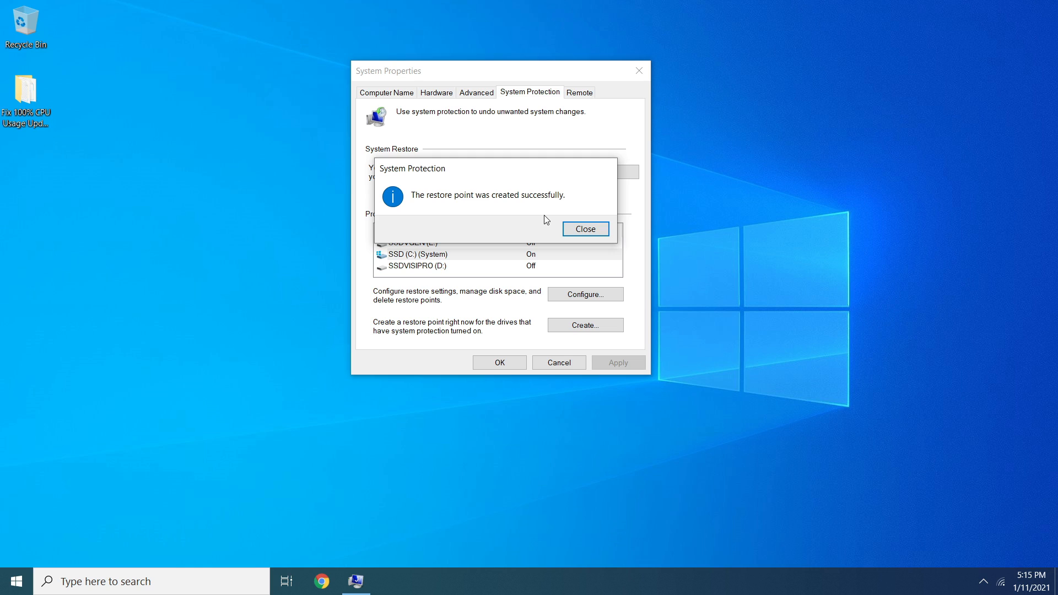
click(583, 227)
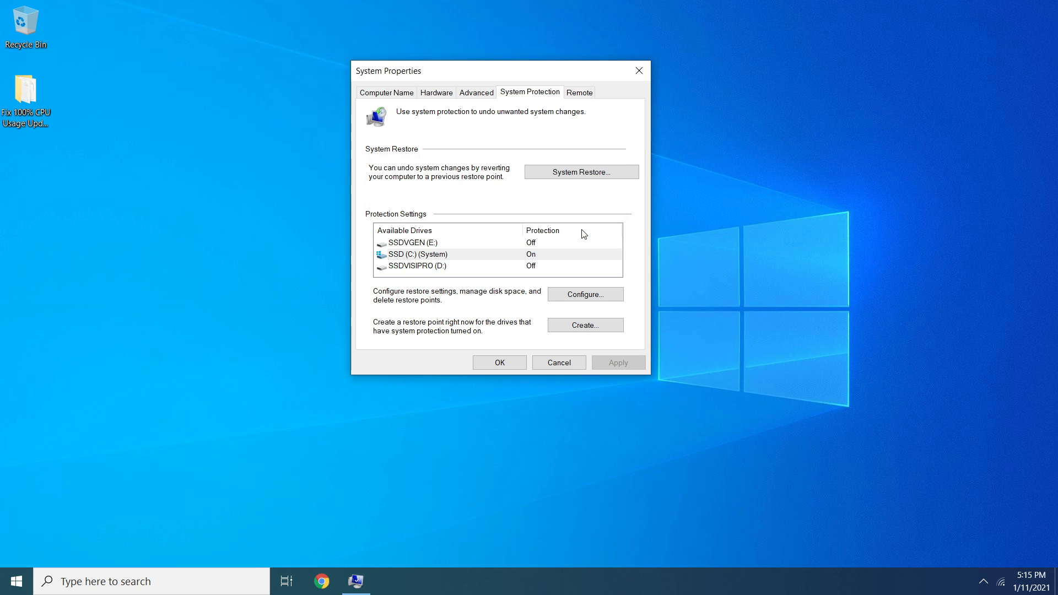
click(504, 362)
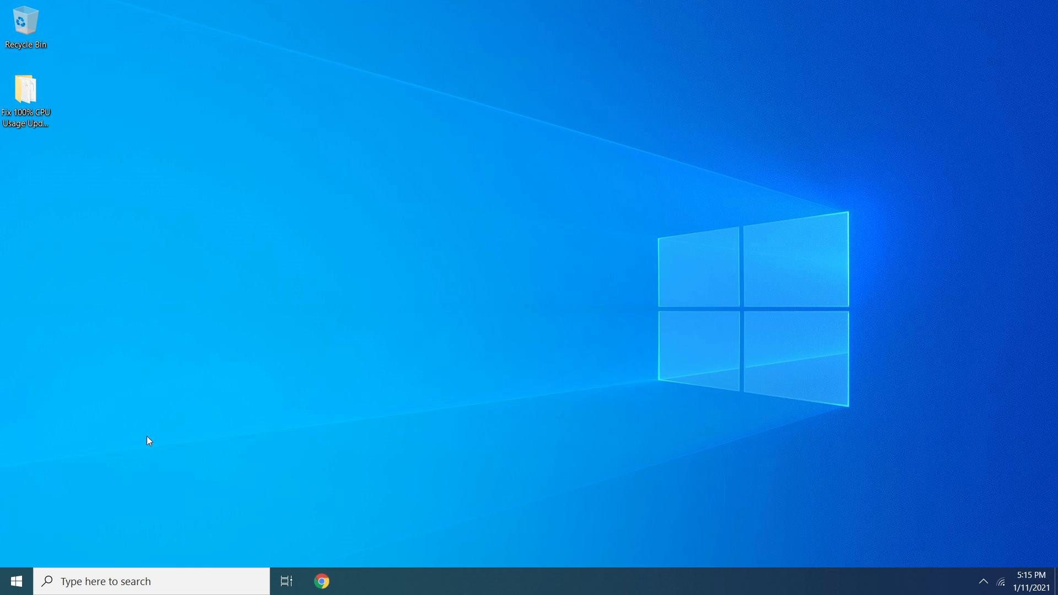
Step: In the Windows privacy settings, turn off the Background apps option that lets apps run in the background
click(17, 581)
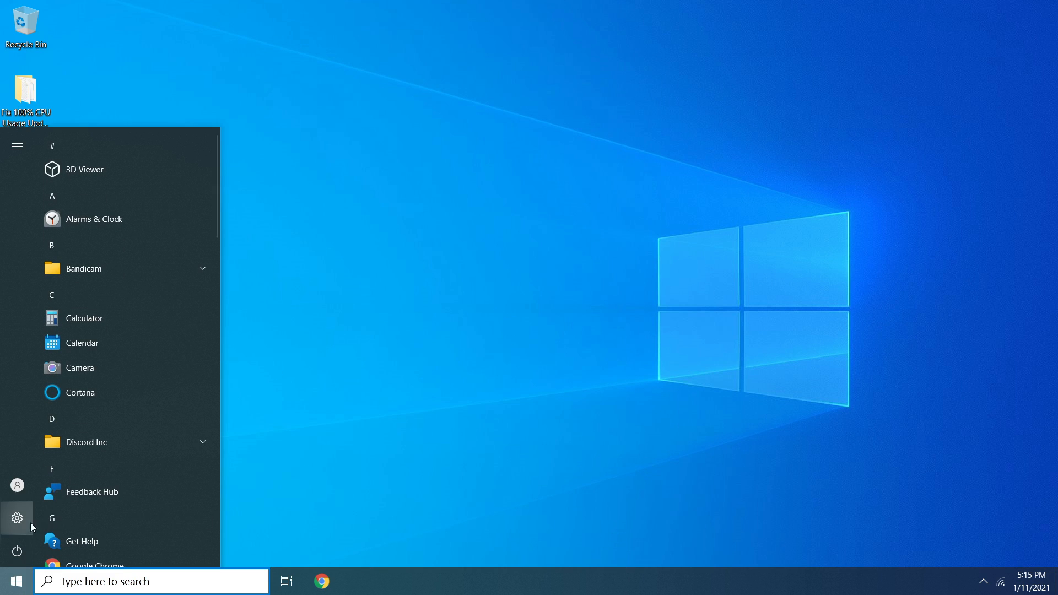
click(22, 520)
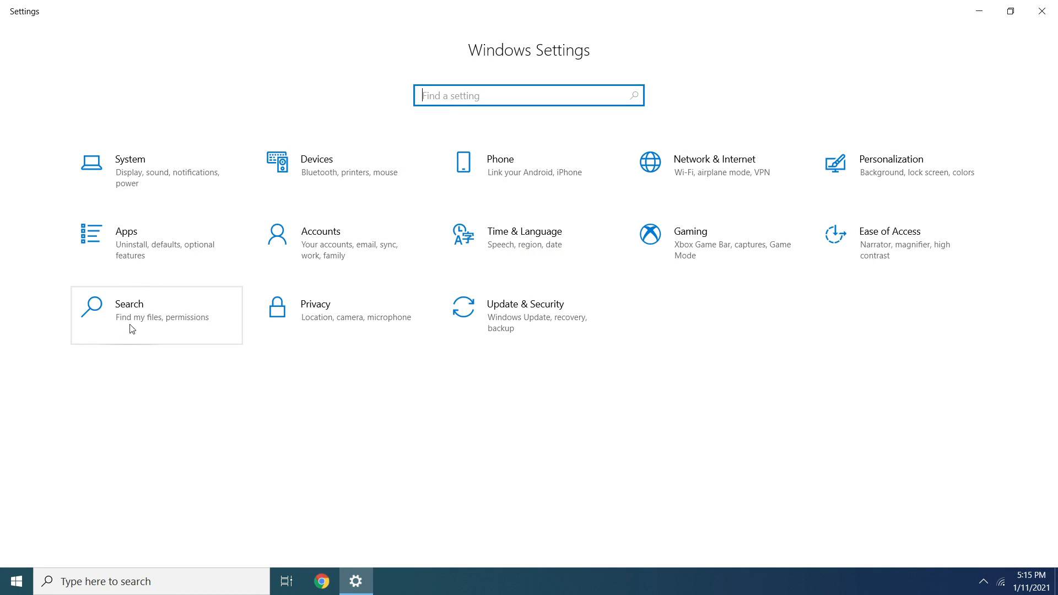
click(344, 315)
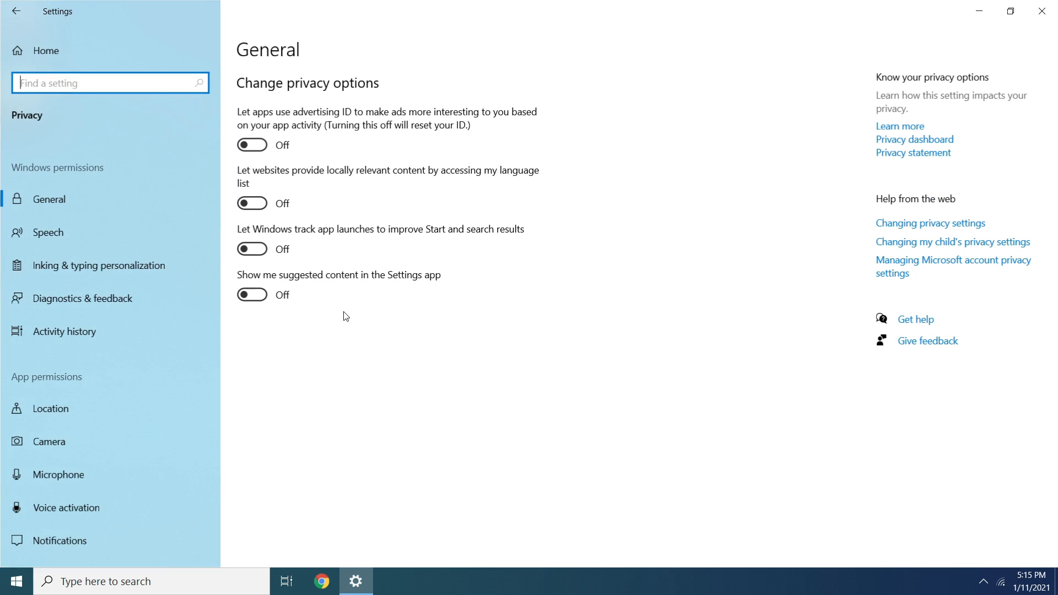
scroll(190, 194, down, 7)
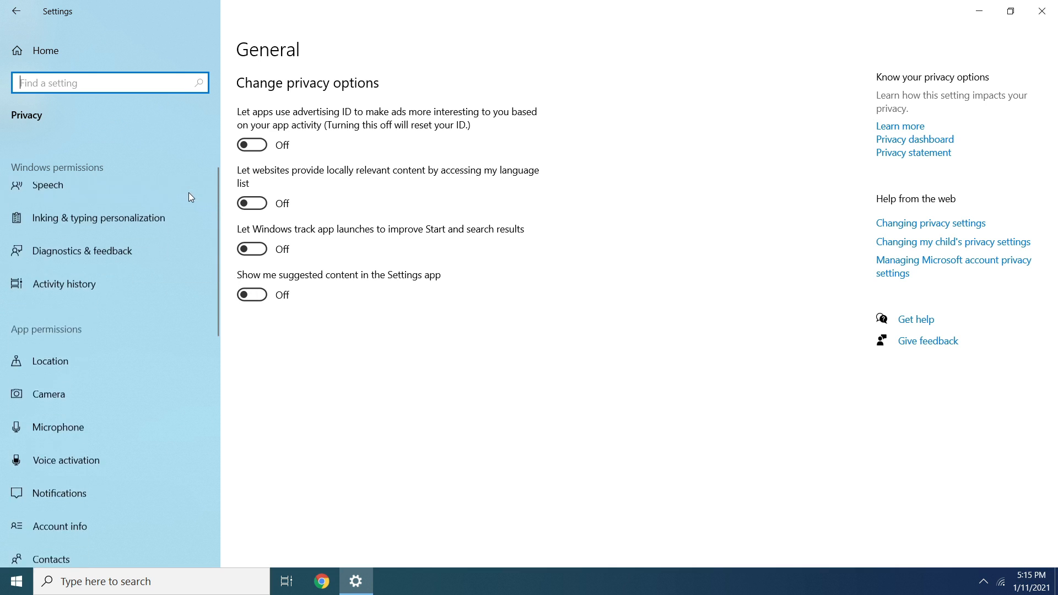
scroll(189, 197, down, 5)
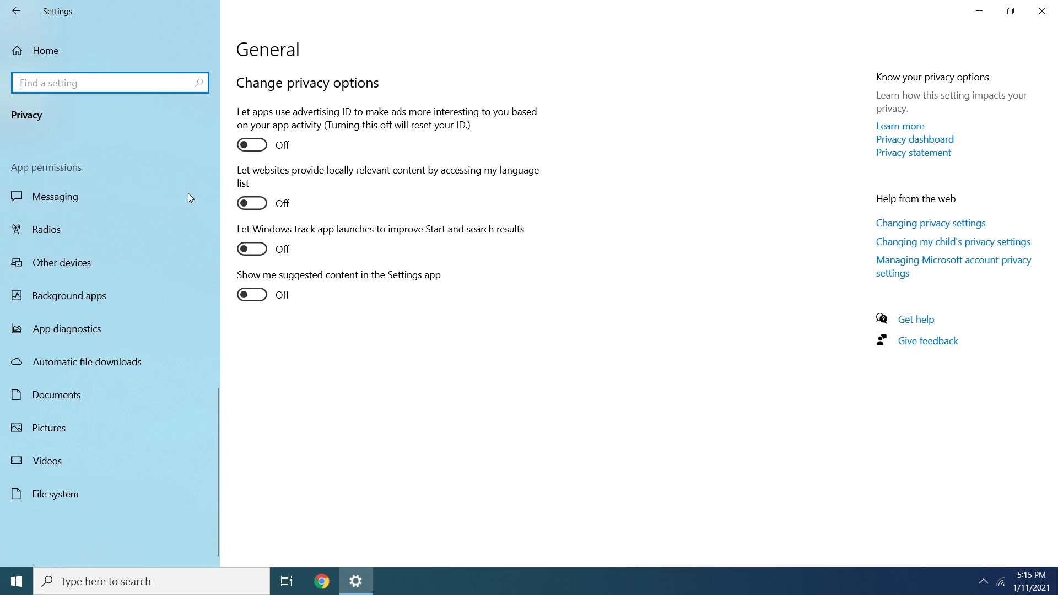
click(88, 298)
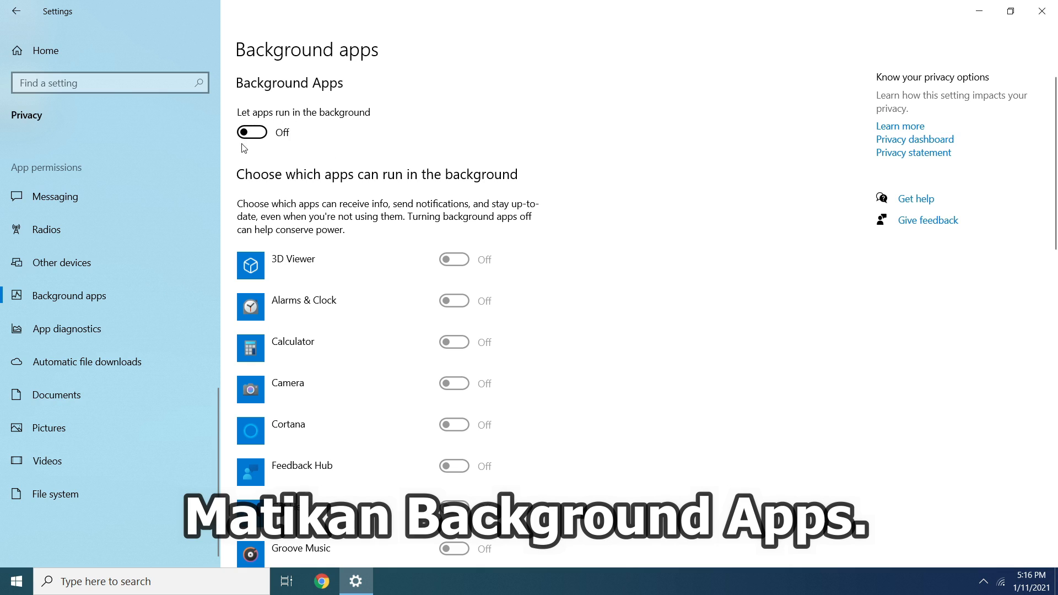
click(259, 138)
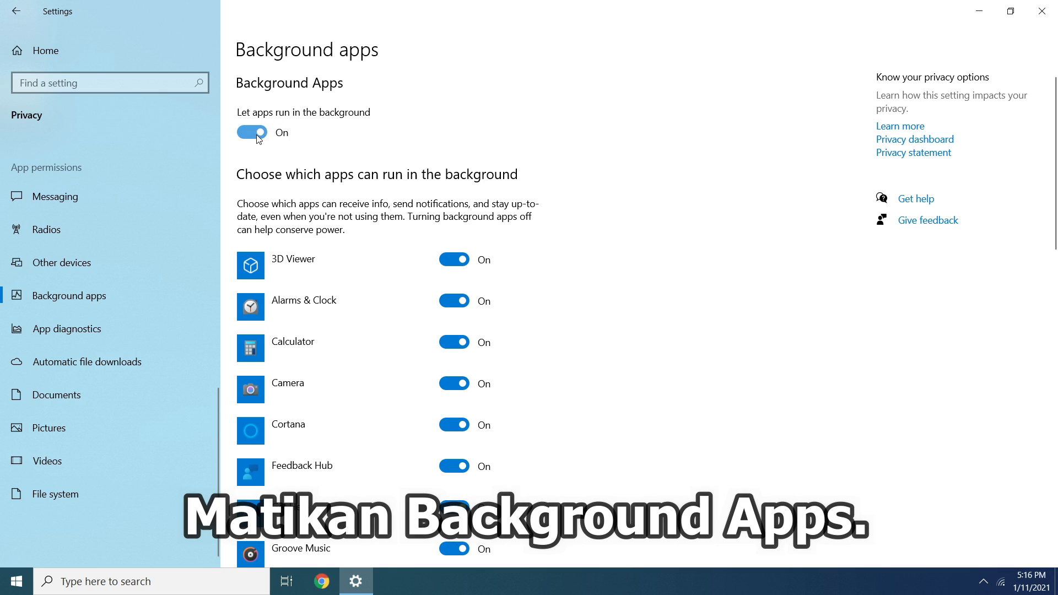
click(260, 138)
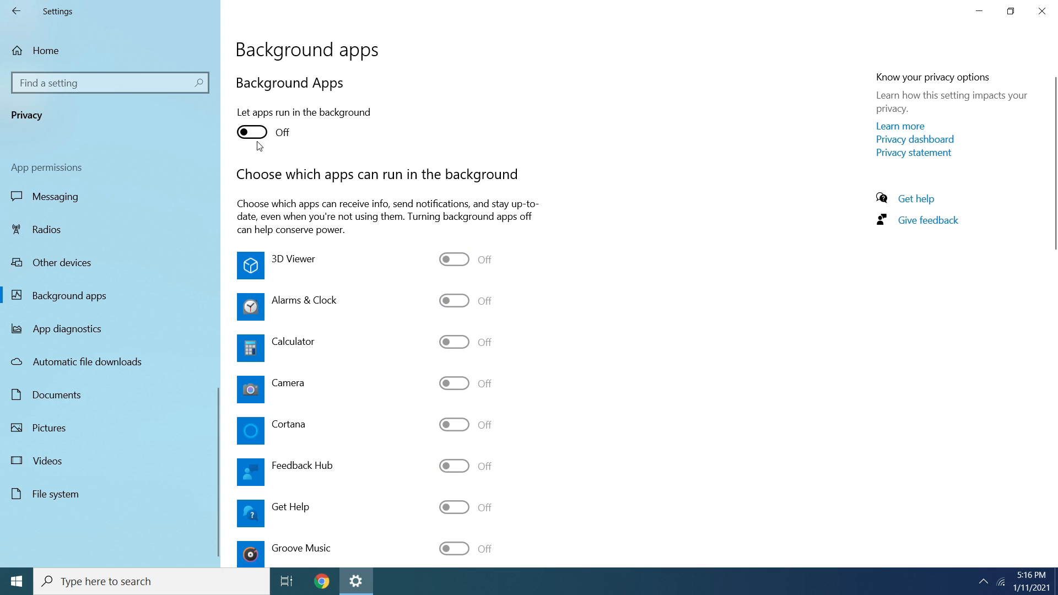
Step: Turn off transparency effects in the Personalization color settings and close Settings
click(181, 53)
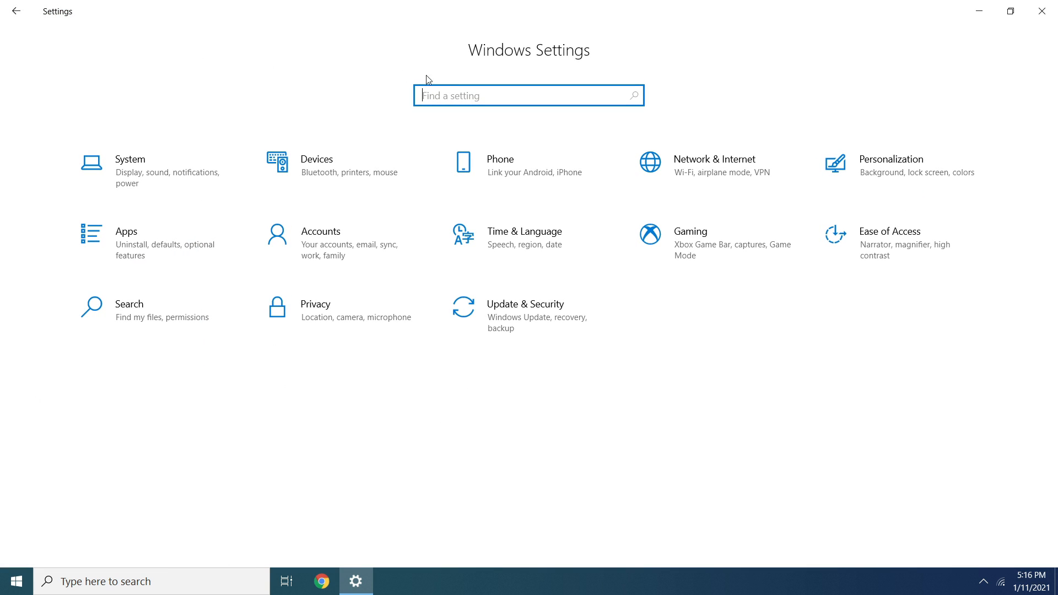
click(861, 168)
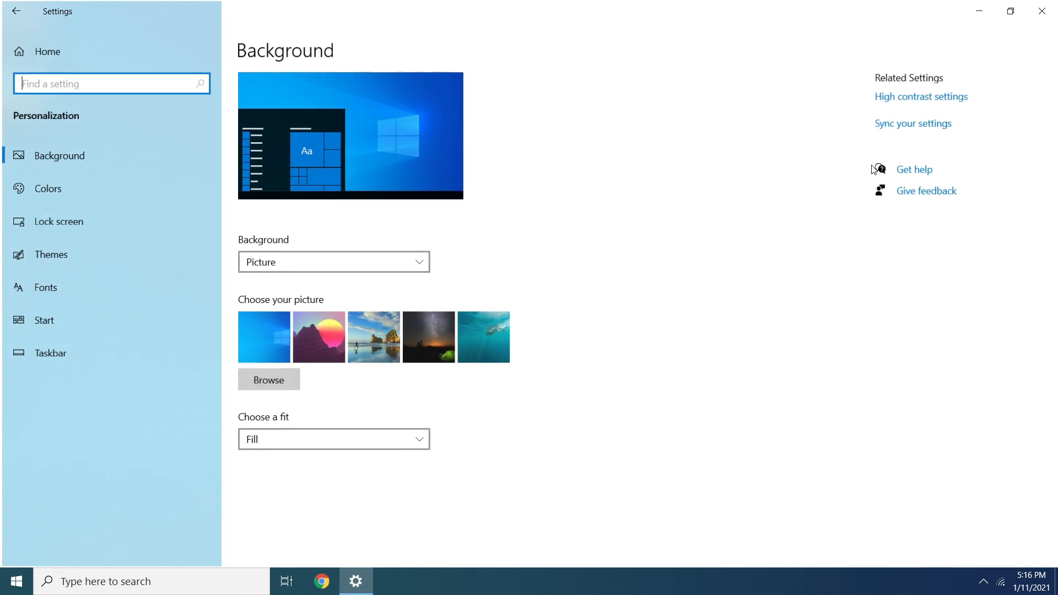
click(138, 180)
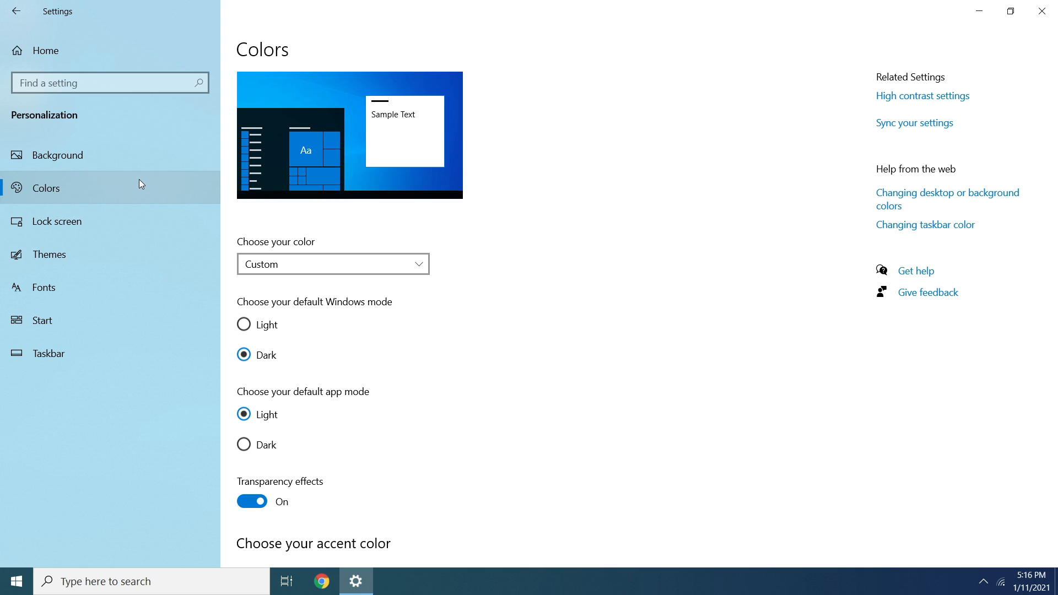
scroll(366, 185, down, 5)
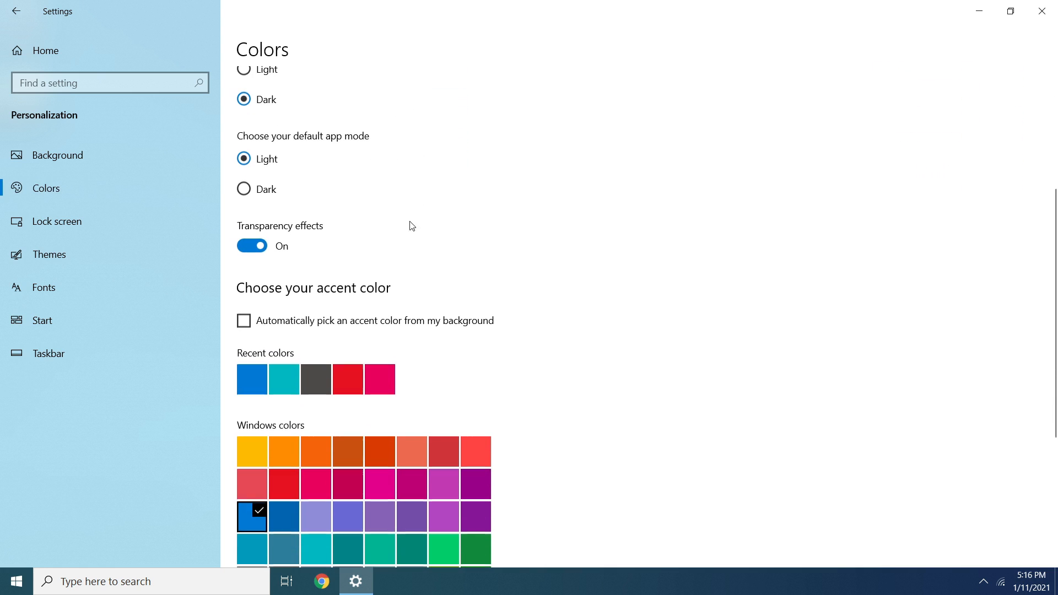
click(257, 248)
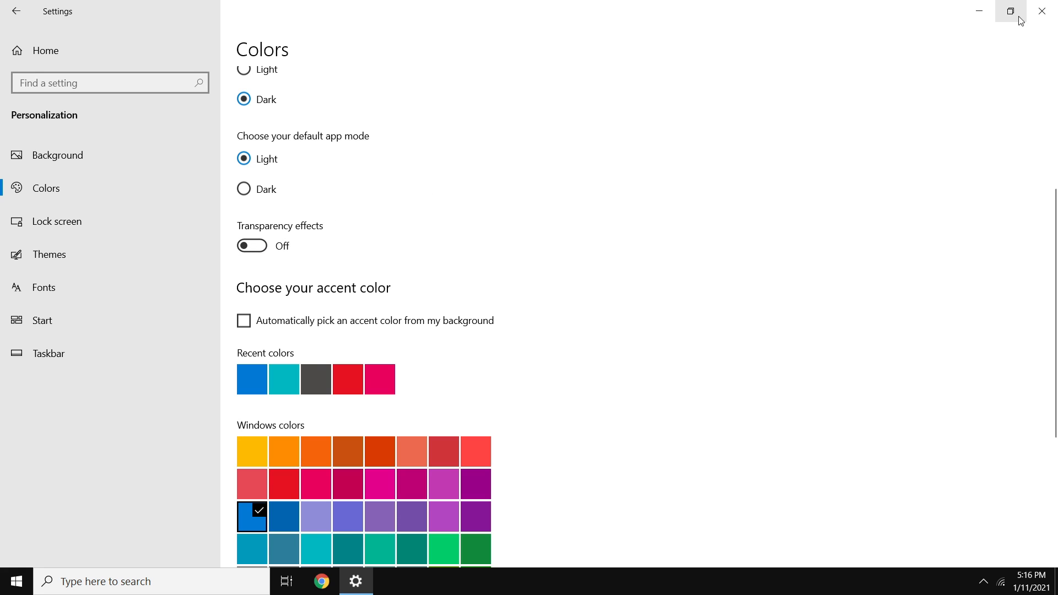
click(1049, 11)
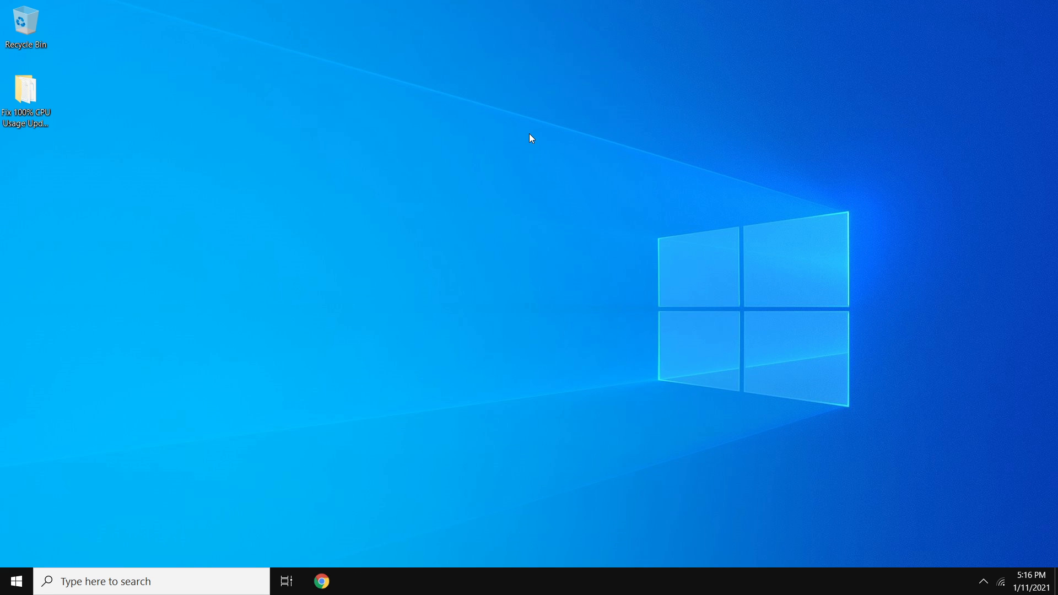
Step: Search Windows for "control panel", open Control Panel, and show all its items as large icons
click(208, 576)
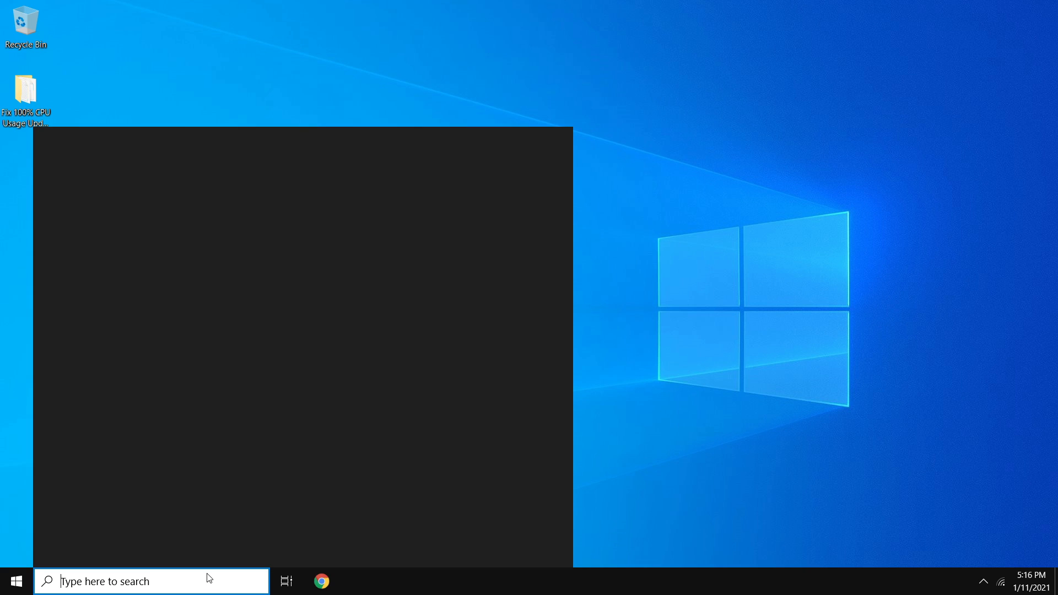
text(cp)
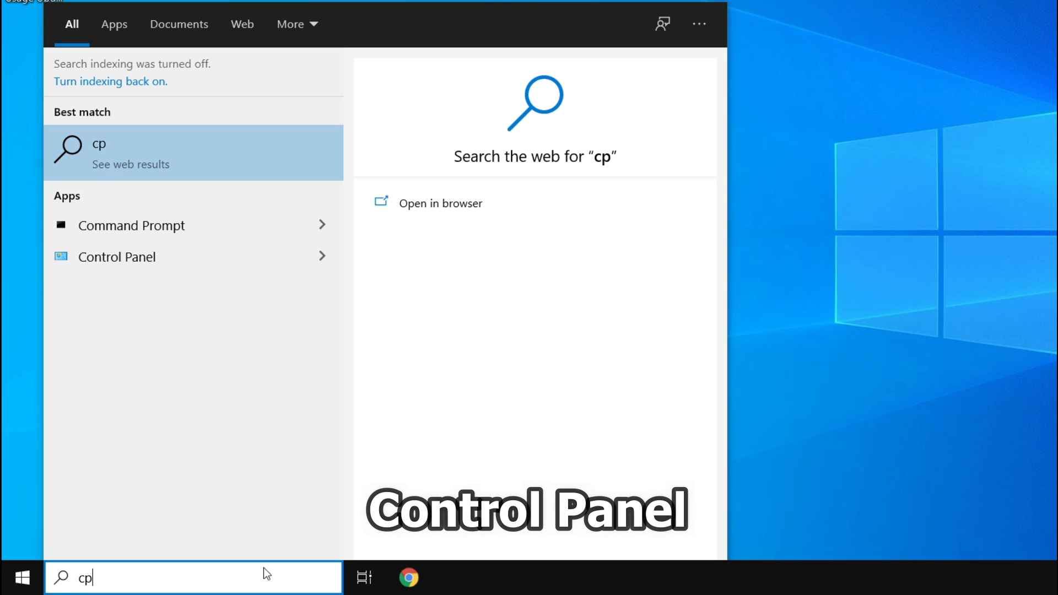
key(BackSpace)
key(BackSpace)
text(cont)
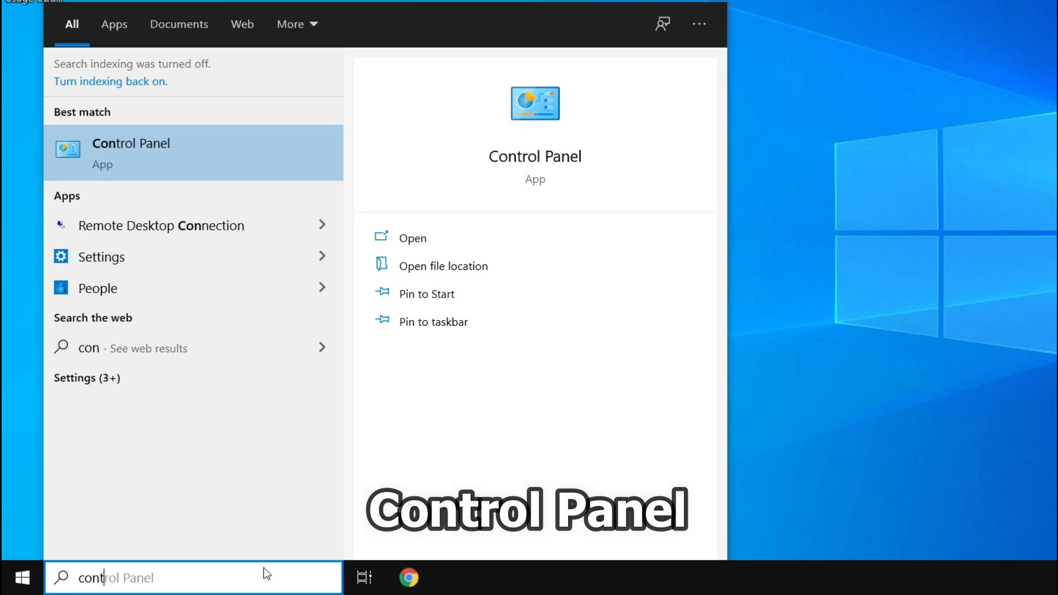
text(rol panel)
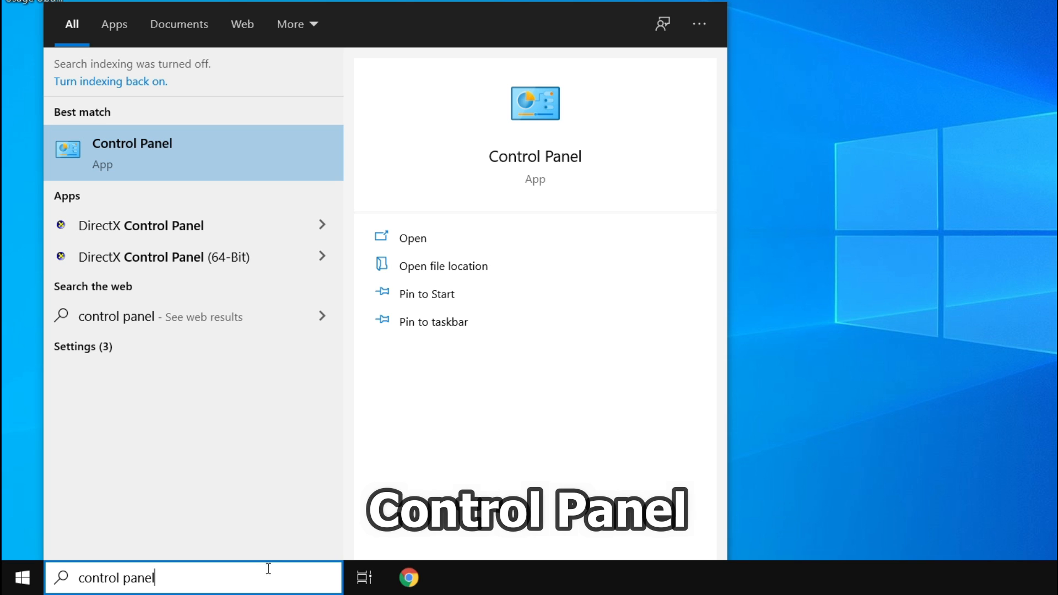
click(278, 161)
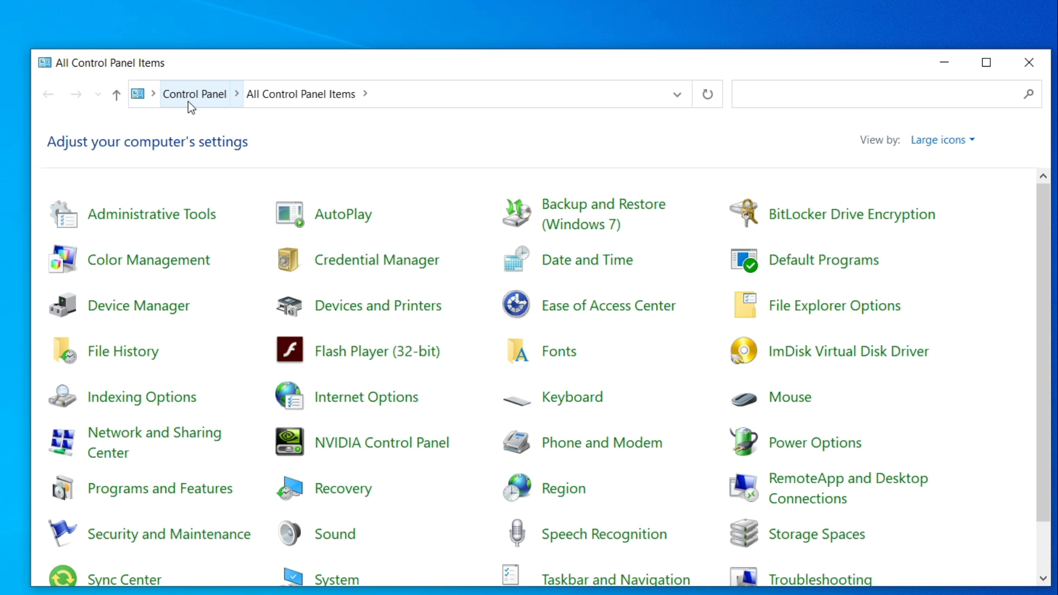
click(270, 119)
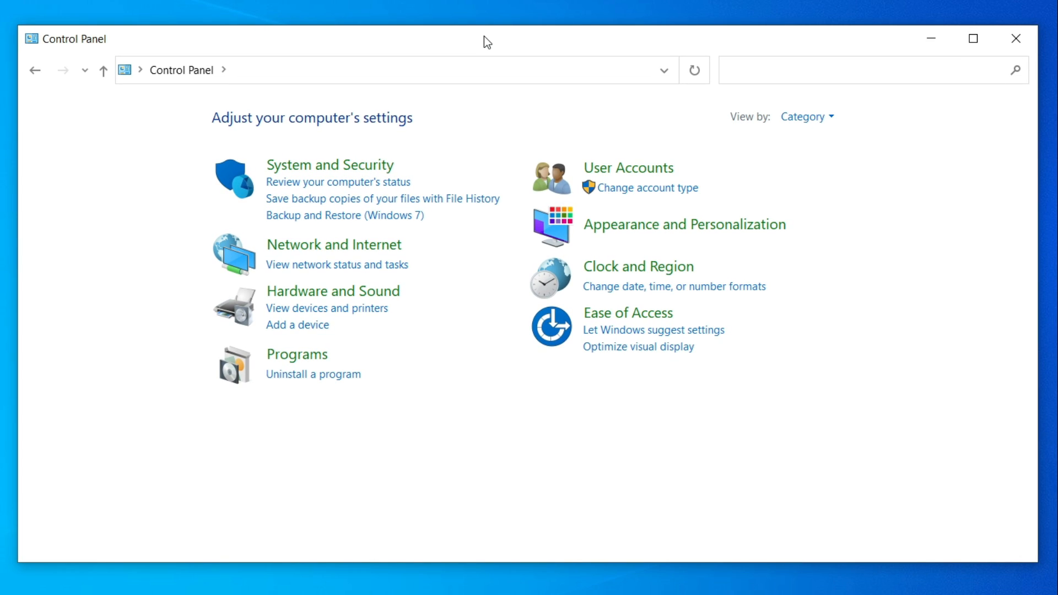
click(806, 118)
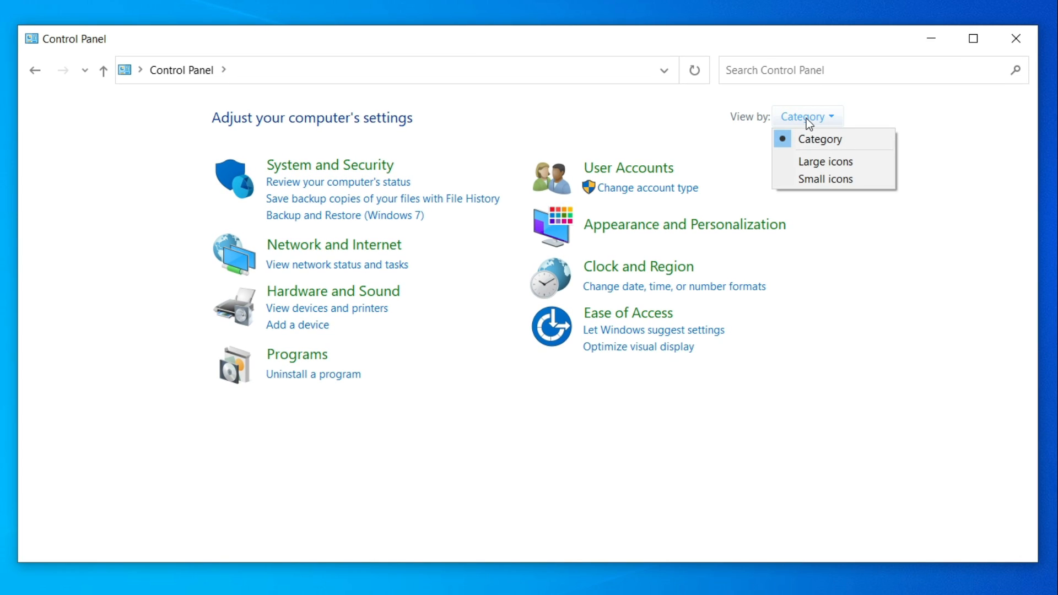
click(836, 161)
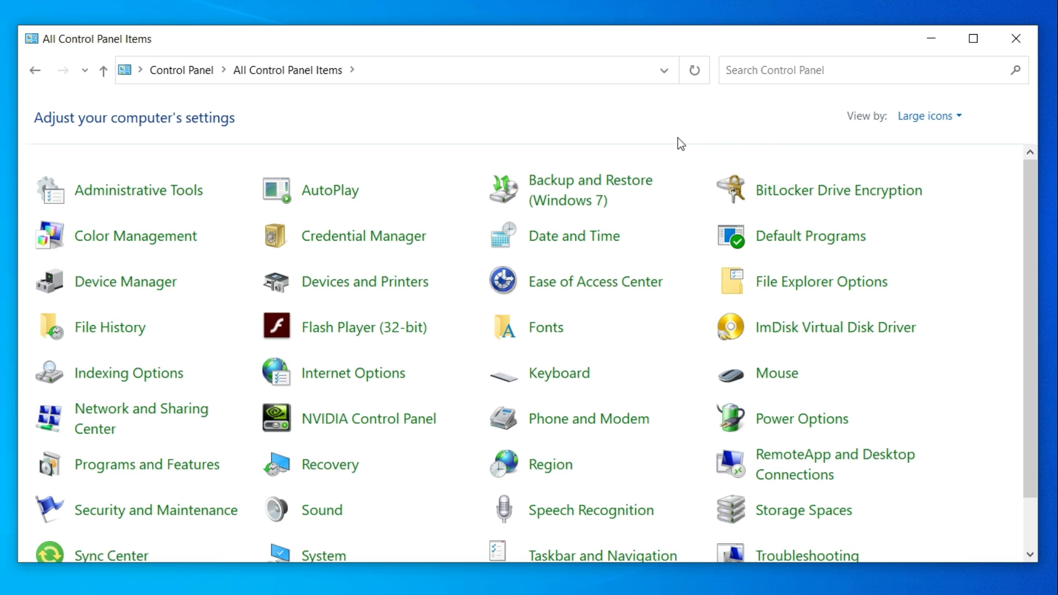
Step: Open the System page's advanced system settings and bring up the Performance Options
scroll(622, 141, down, 1)
click(315, 541)
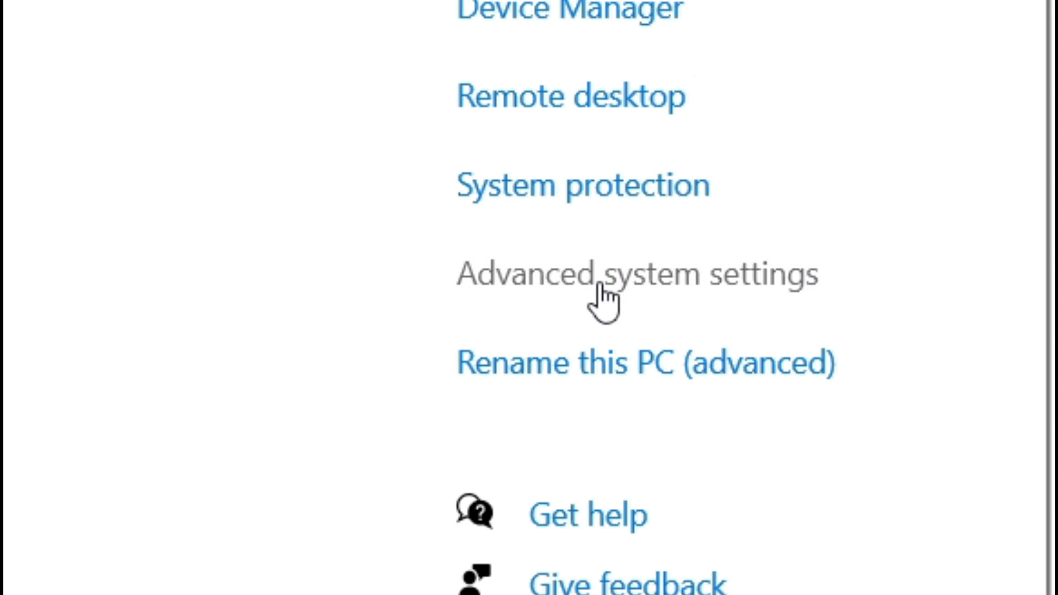
click(596, 283)
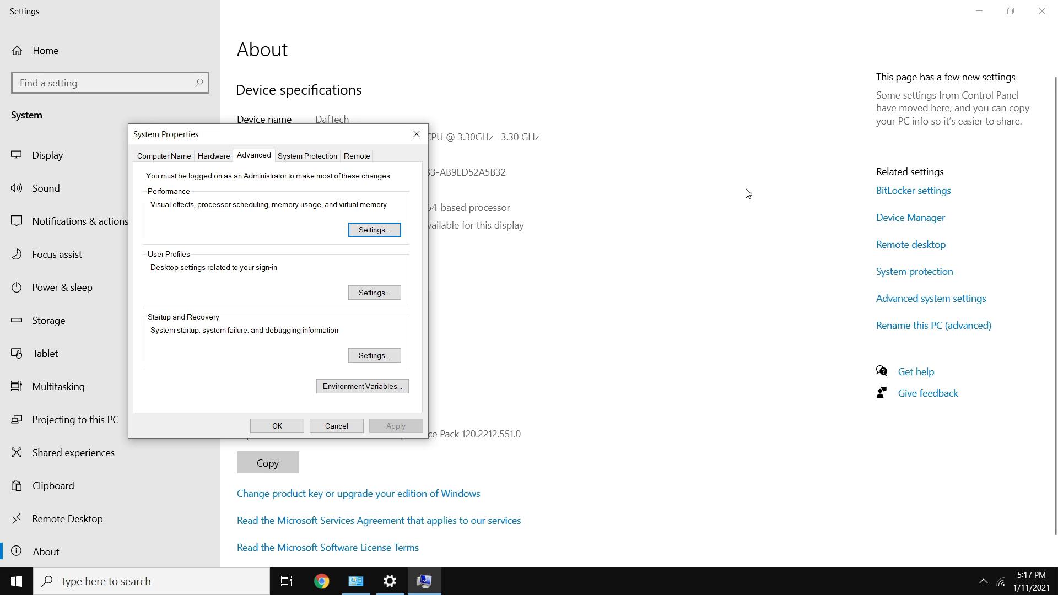
drag(367, 135, 551, 114)
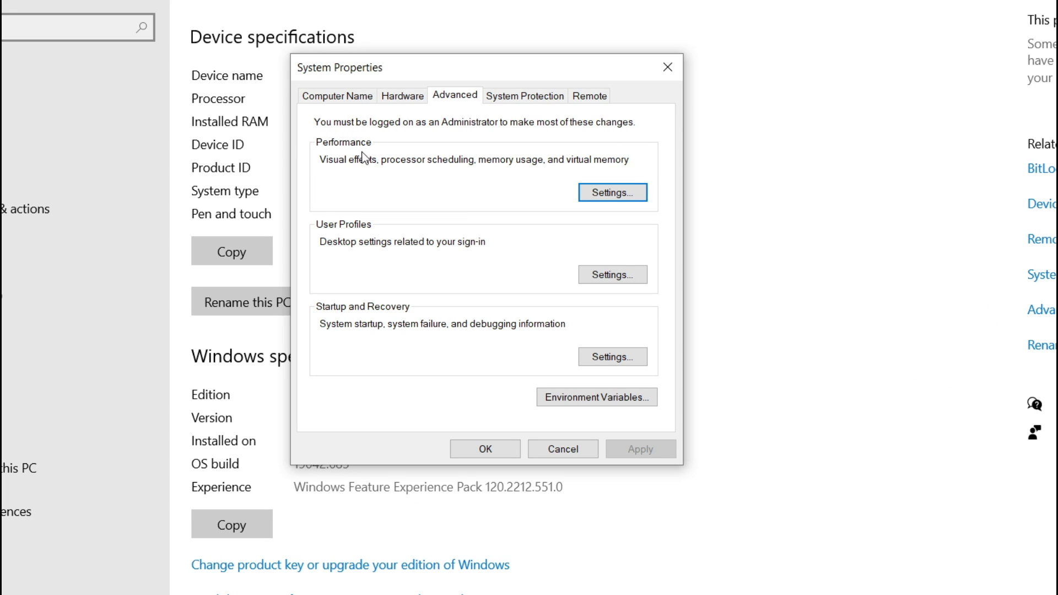
click(613, 191)
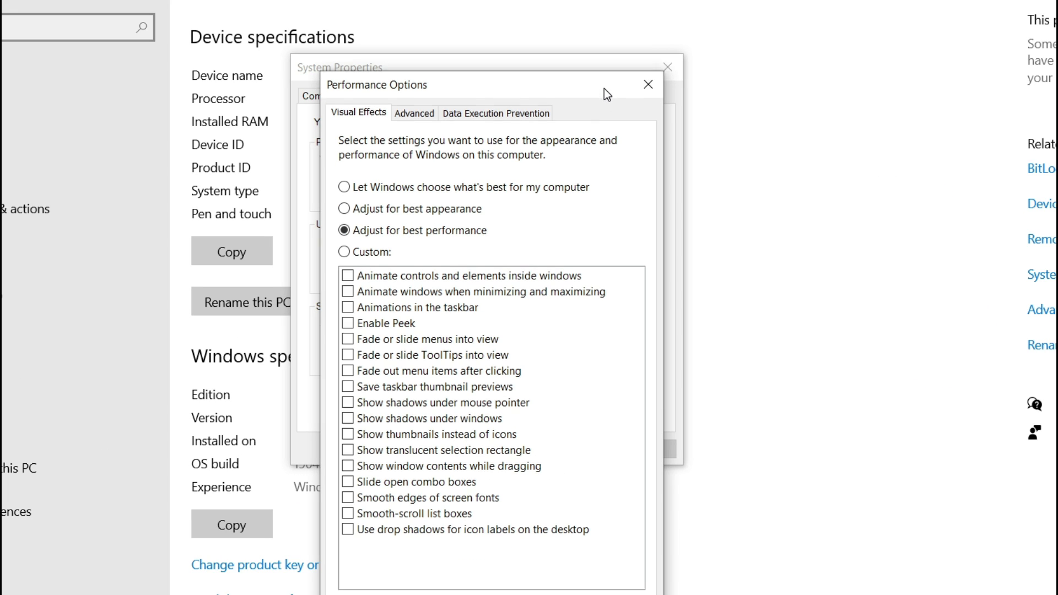
drag(604, 91, 604, 26)
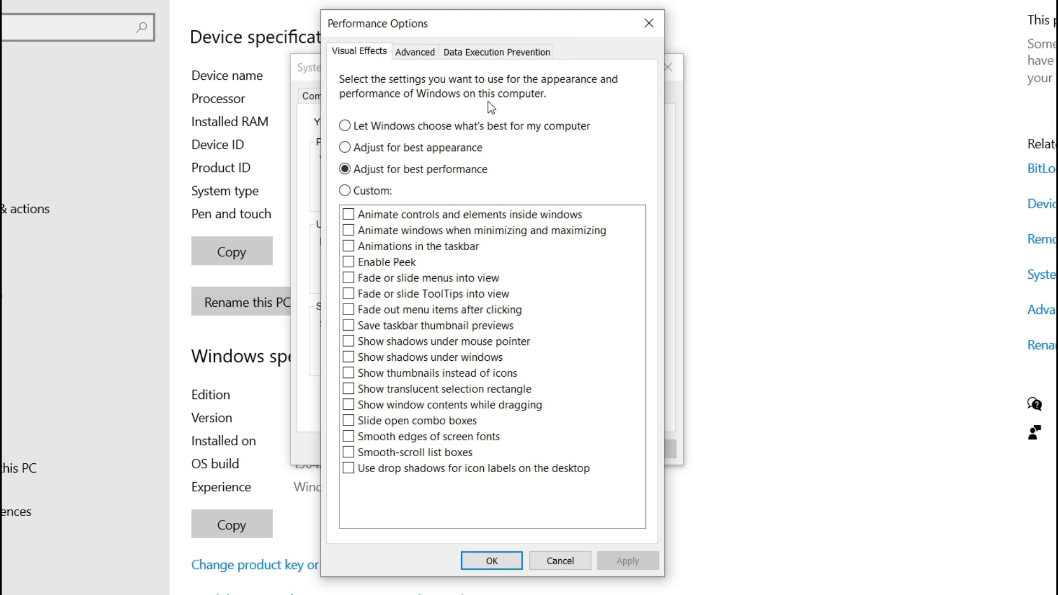
Step: Set visual effects to best performance, enable only smooth font edges, window contents while dragging and thumbnails instead of icons, and apply
click(393, 132)
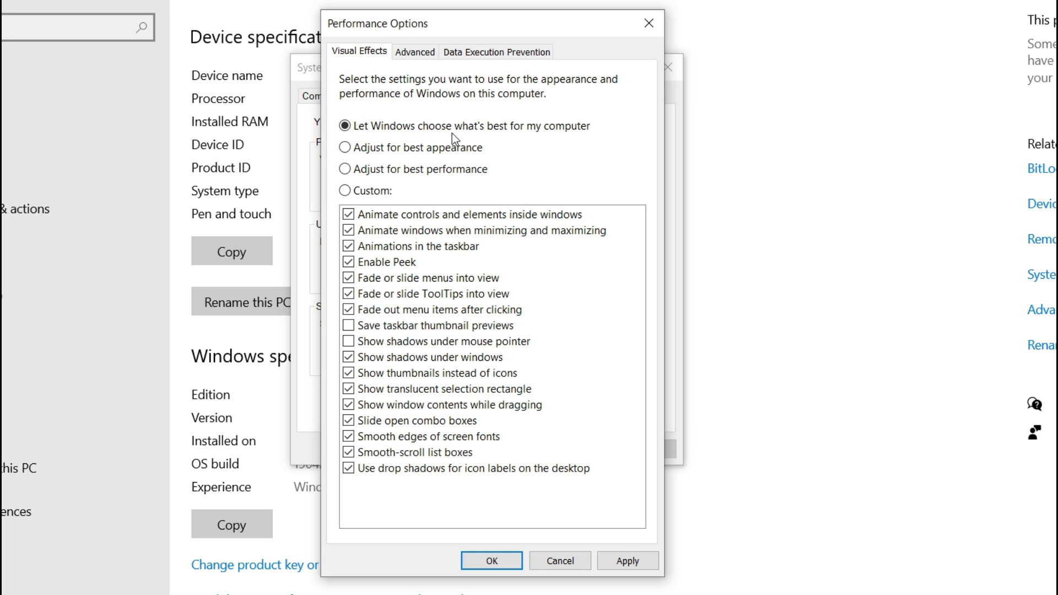
click(449, 176)
click(430, 440)
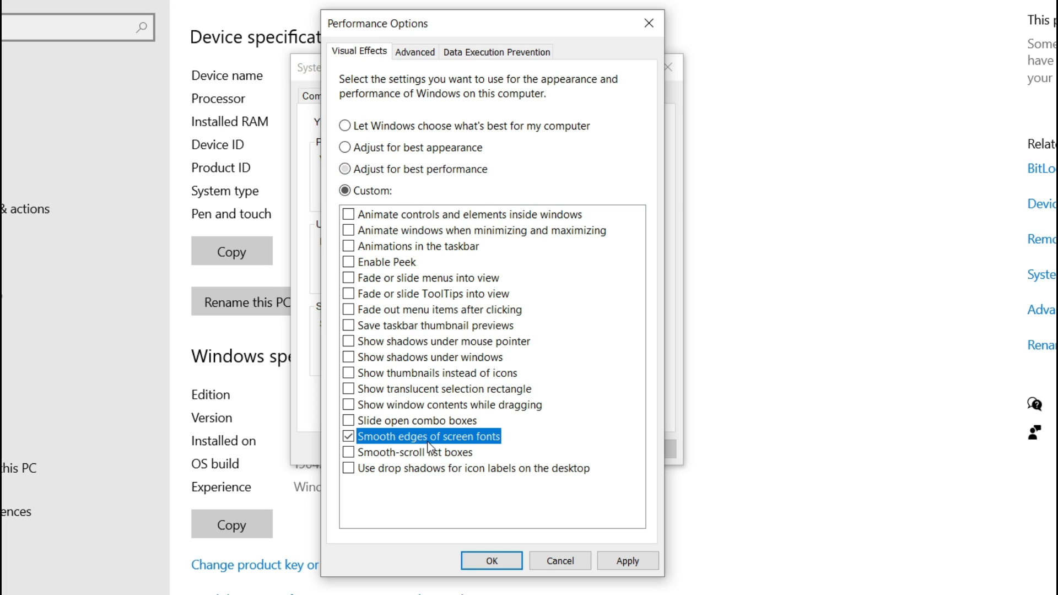
click(439, 408)
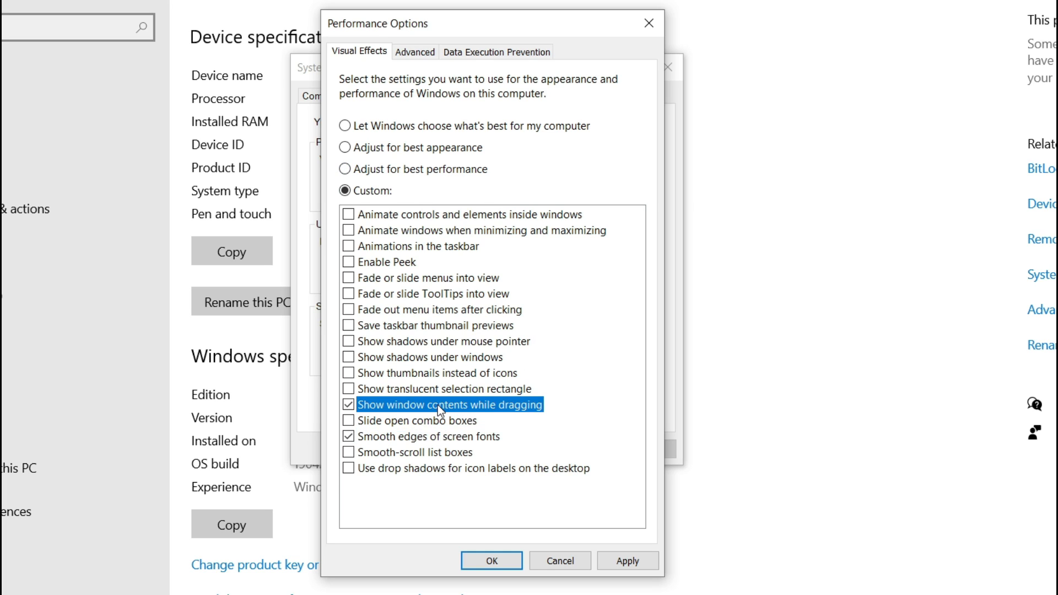
click(441, 376)
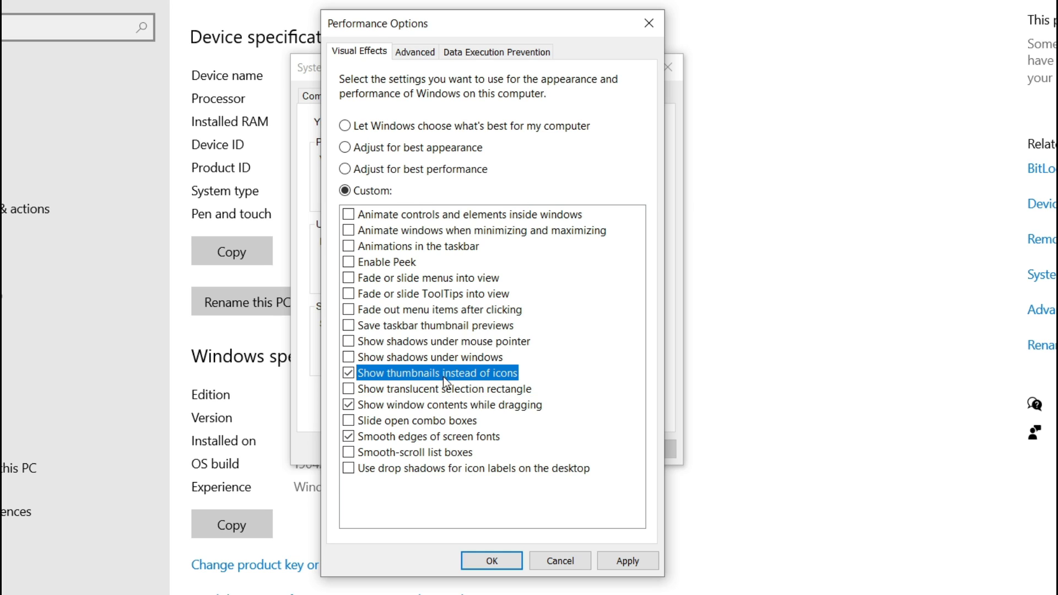
click(629, 558)
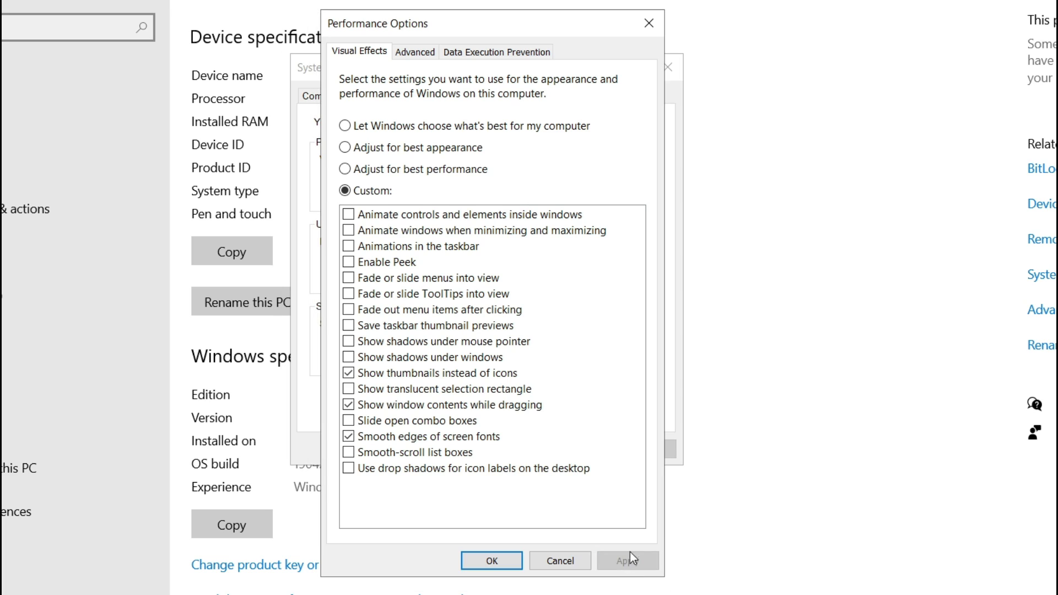
Step: In the virtual memory settings, keep automatic paging file management off and set drive C: to No paging file
click(425, 49)
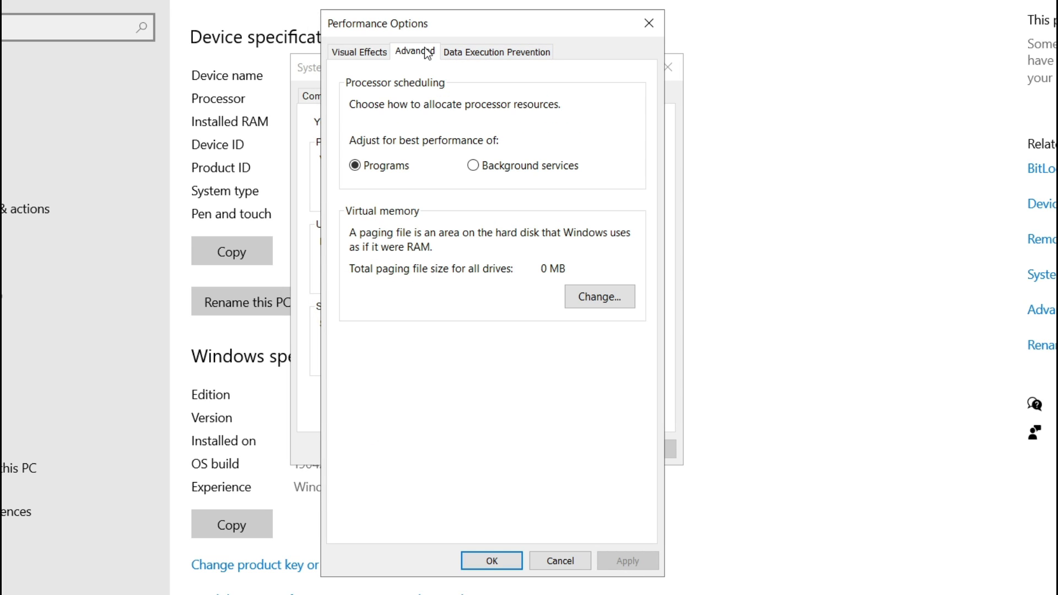
click(595, 301)
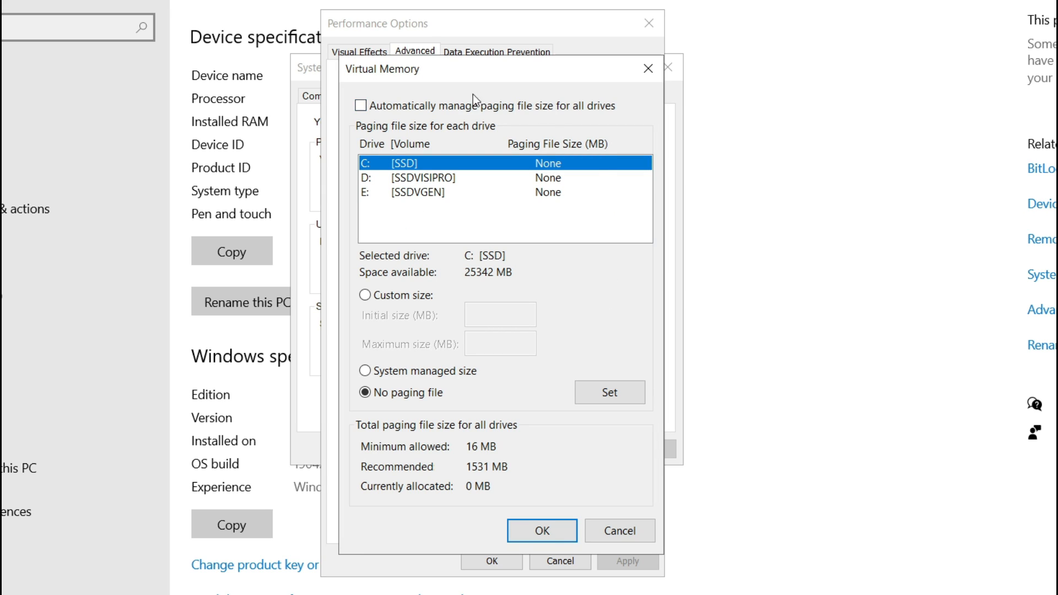
click(362, 106)
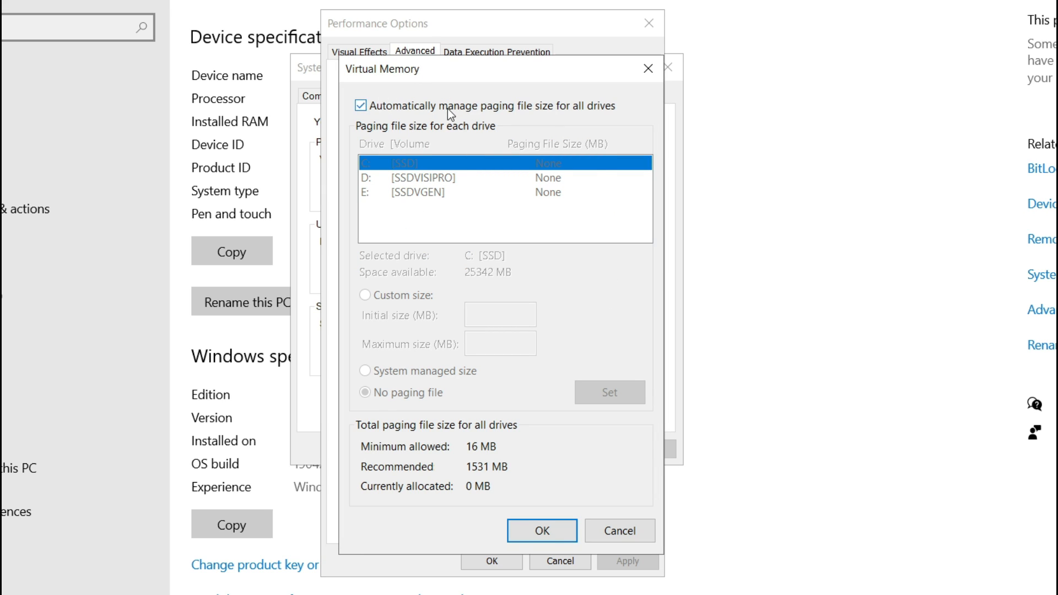
click(362, 107)
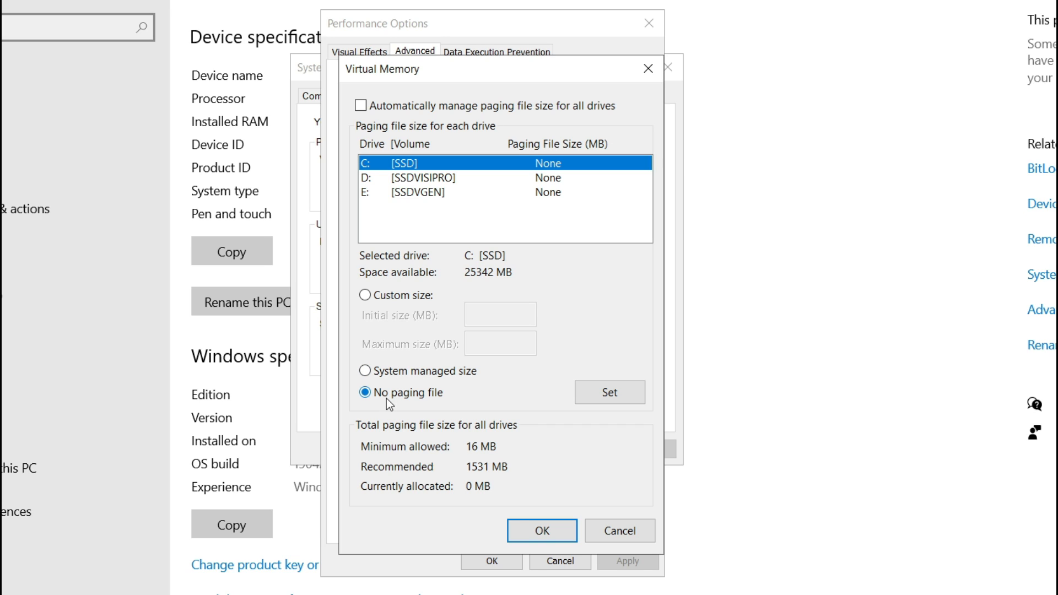
click(622, 395)
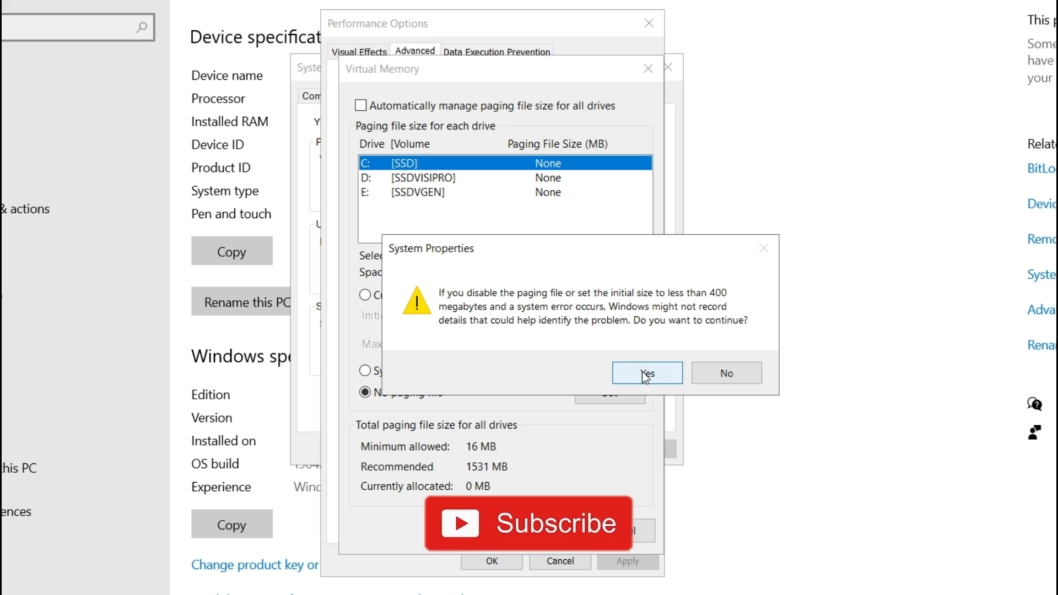
click(643, 372)
click(559, 530)
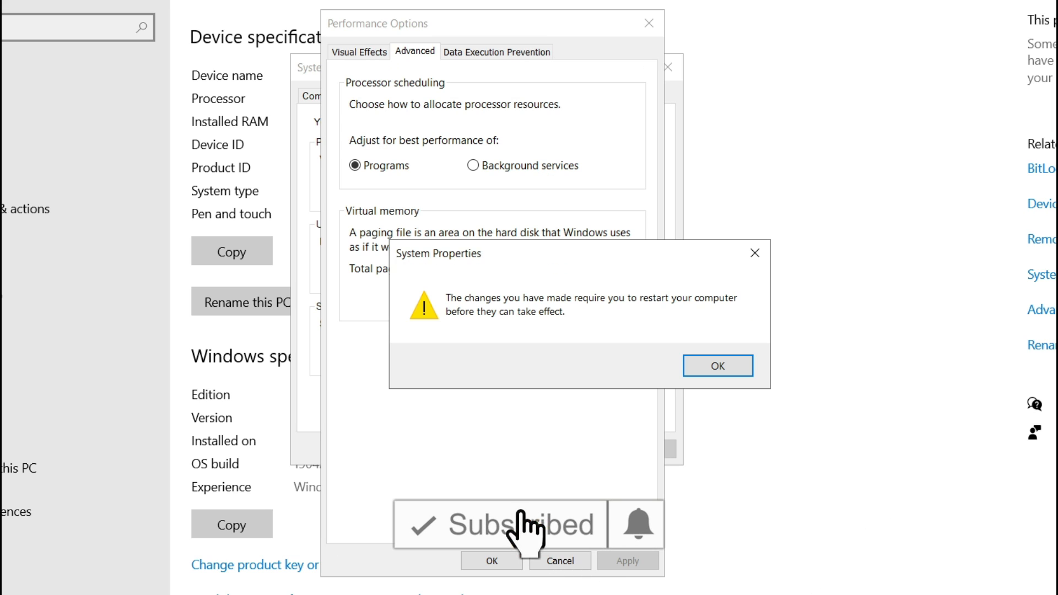
click(716, 365)
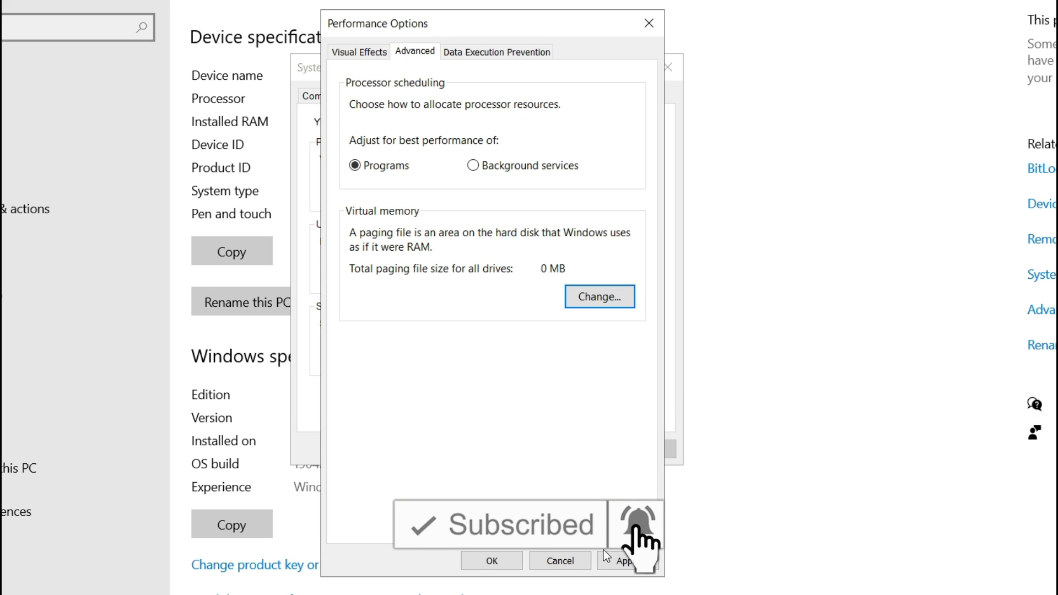
Step: Confirm the Performance Options and System Properties, postpone the restart, and close Settings
click(491, 561)
click(484, 448)
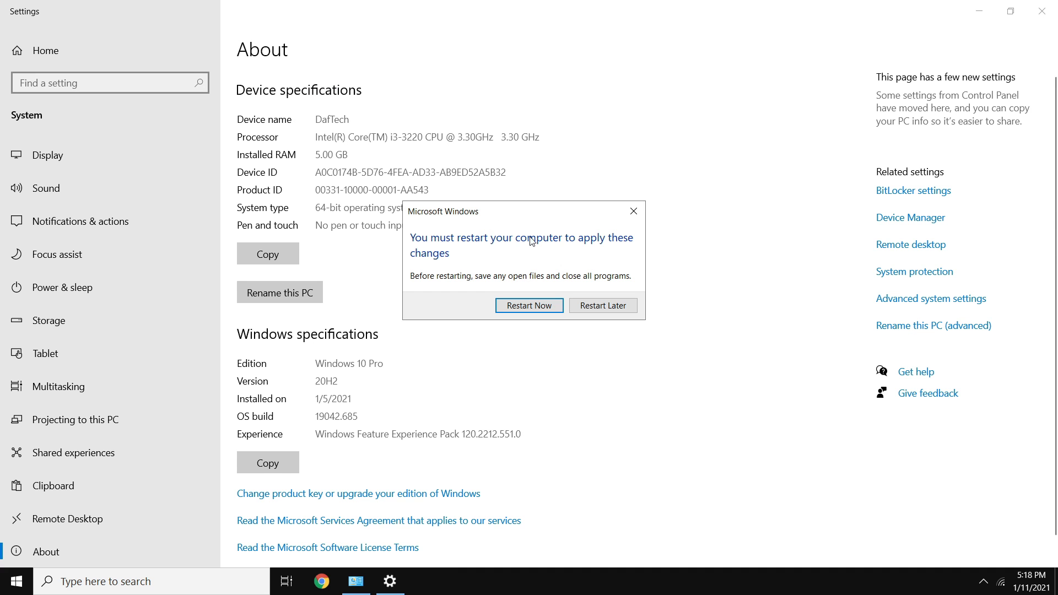
click(604, 306)
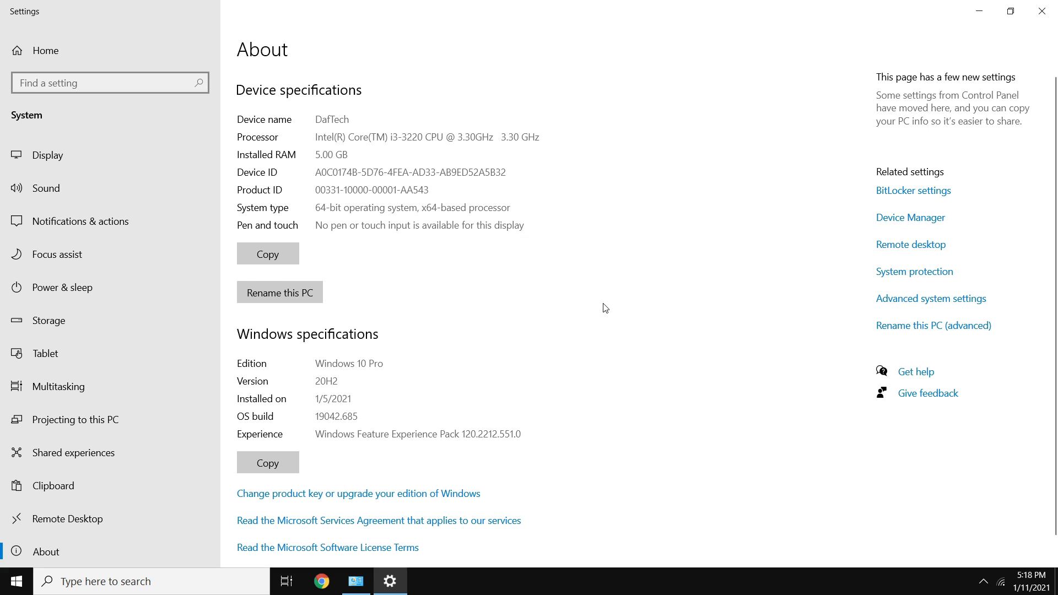
click(1042, 11)
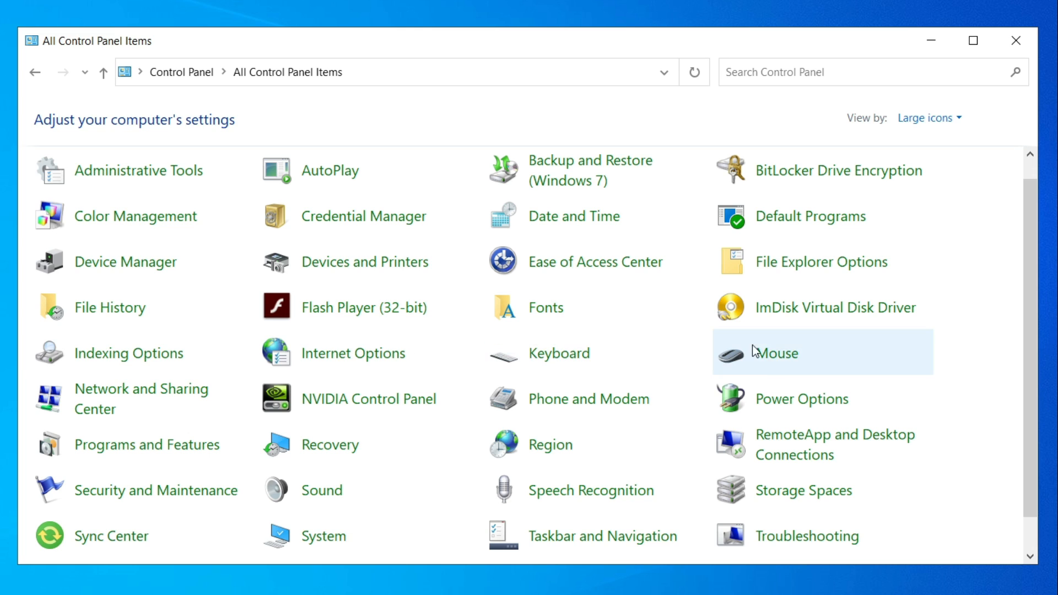
Step: In Power Options, start a new power plan based on High performance and close the window without creating it
click(797, 406)
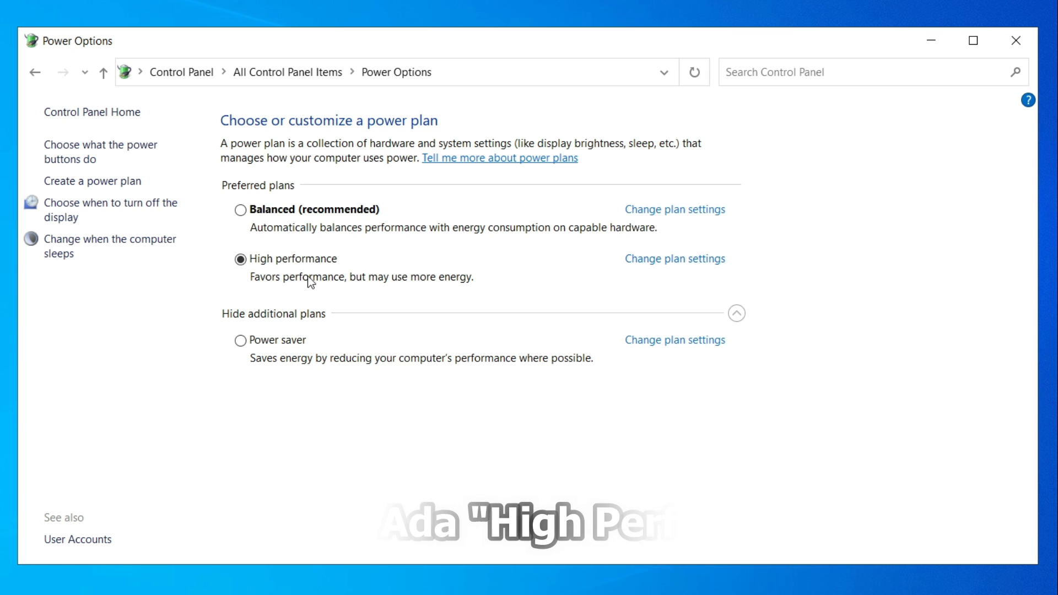
click(113, 188)
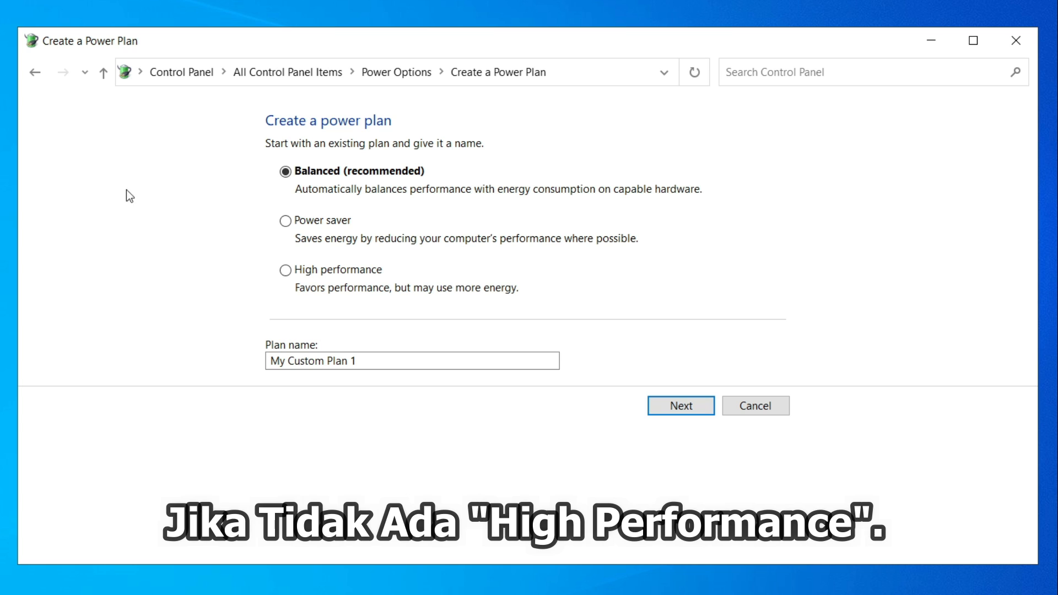
click(285, 270)
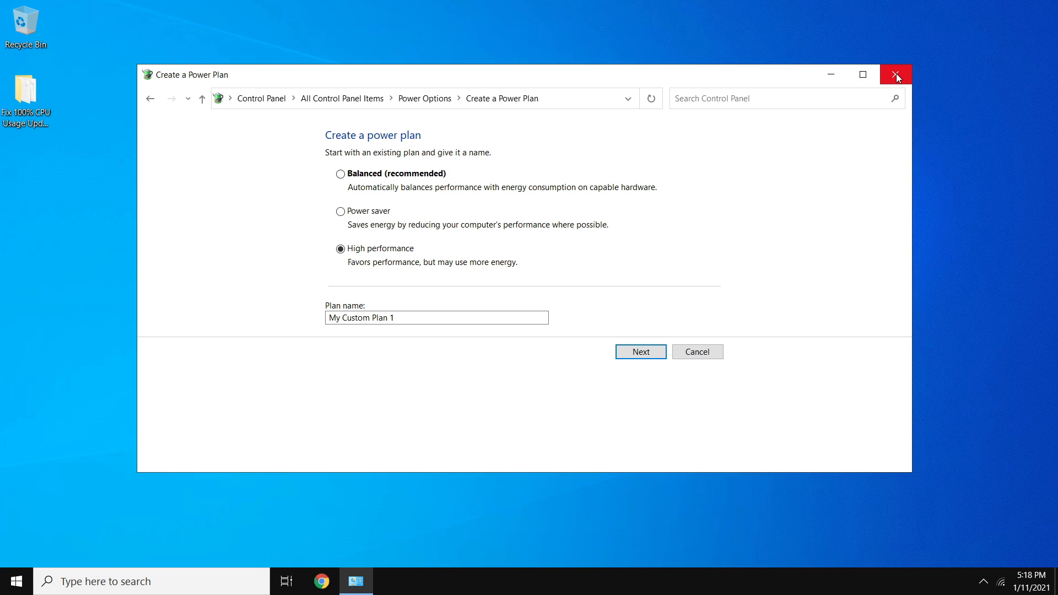
click(896, 76)
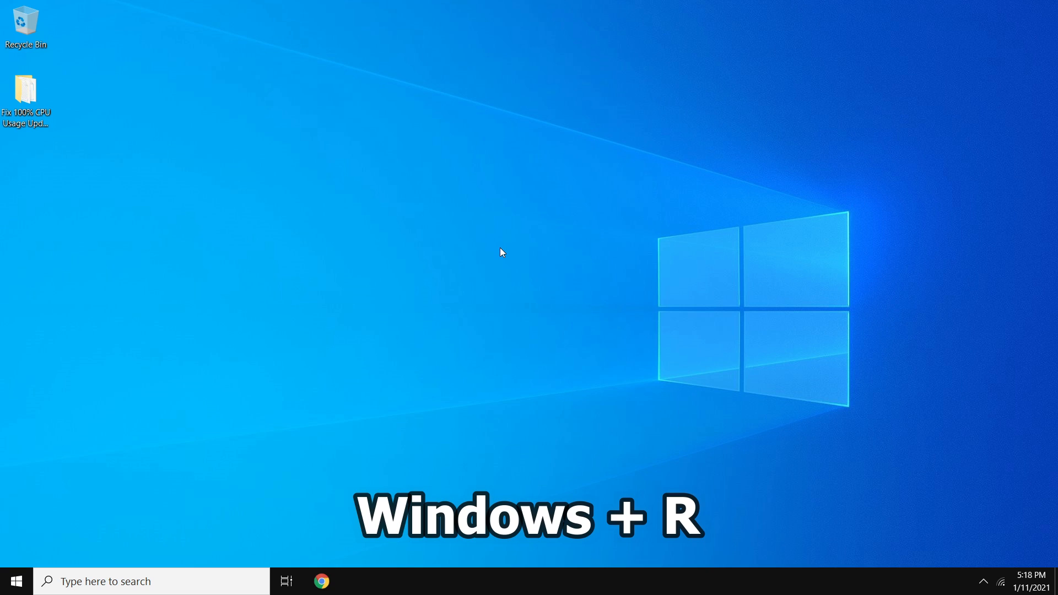
Step: Run "msconfig" to open System Configuration
key(super+r)
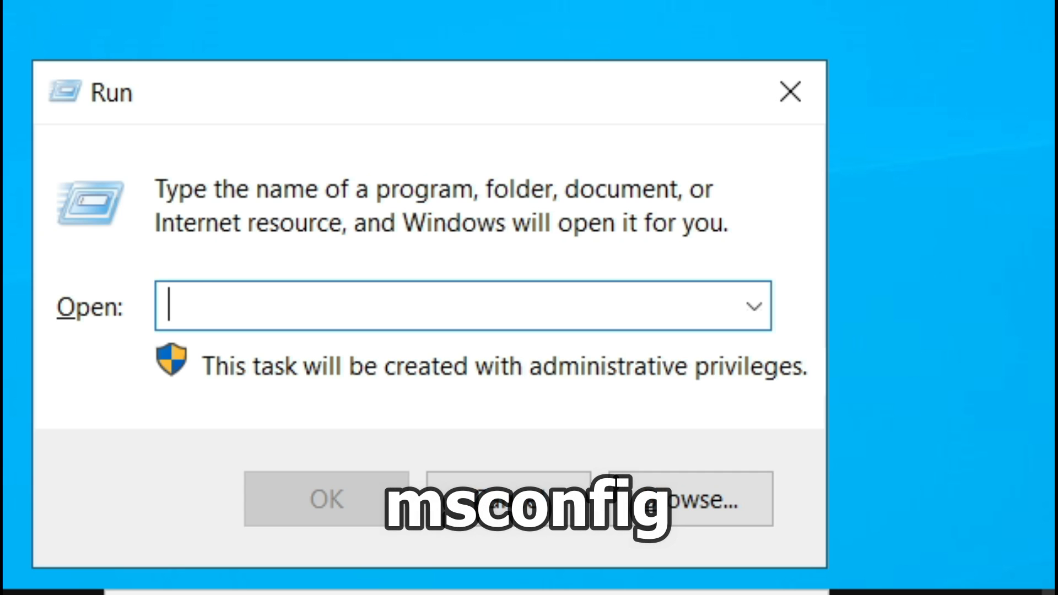
text(msconfig)
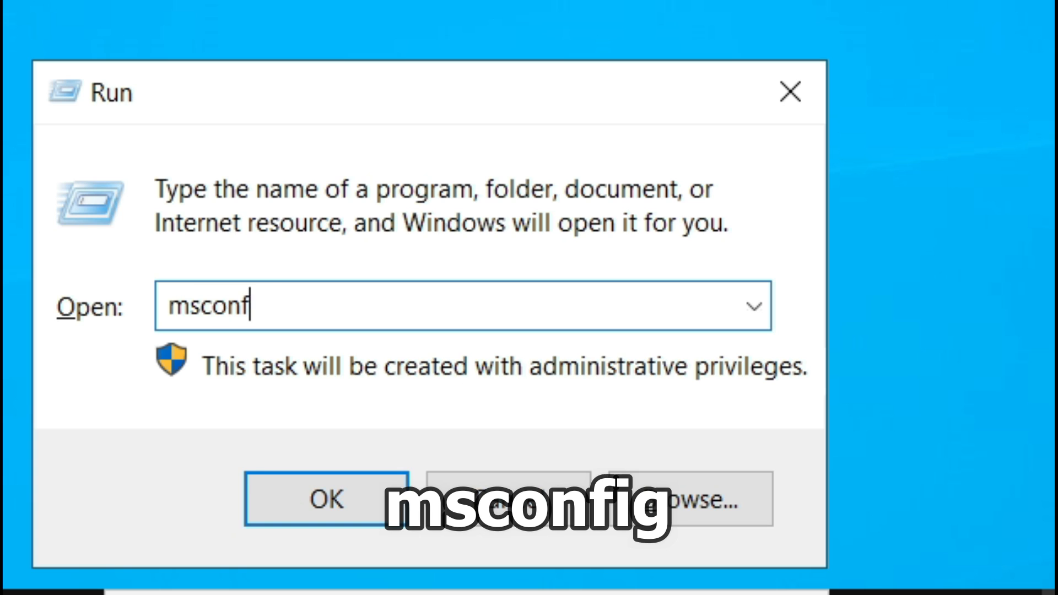
key(Return)
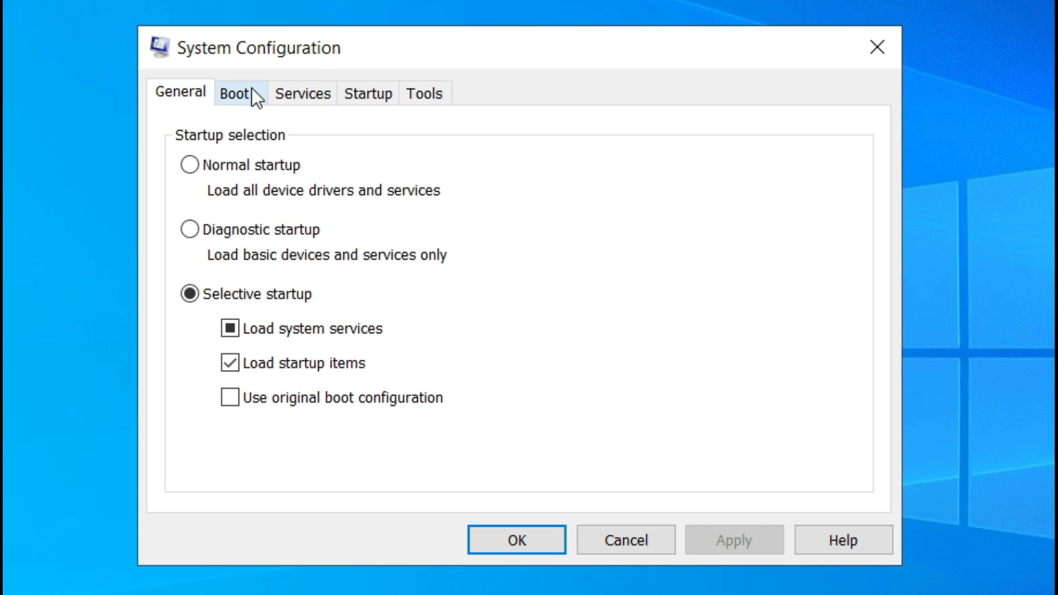
Step: In the advanced boot options, enable the number of processors setting with 4 processors and apply the boot configuration
click(252, 95)
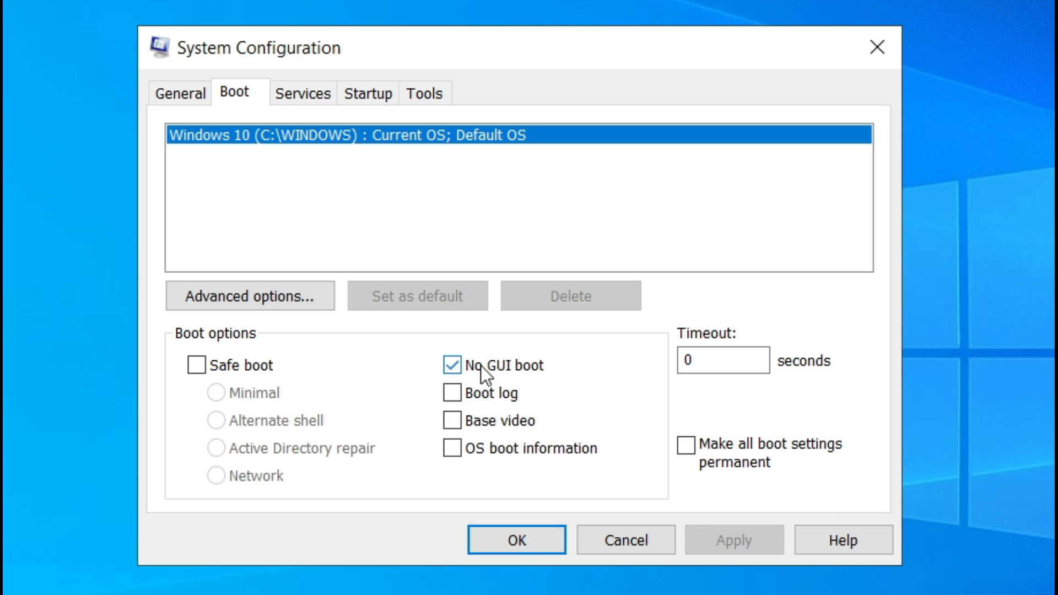
click(293, 298)
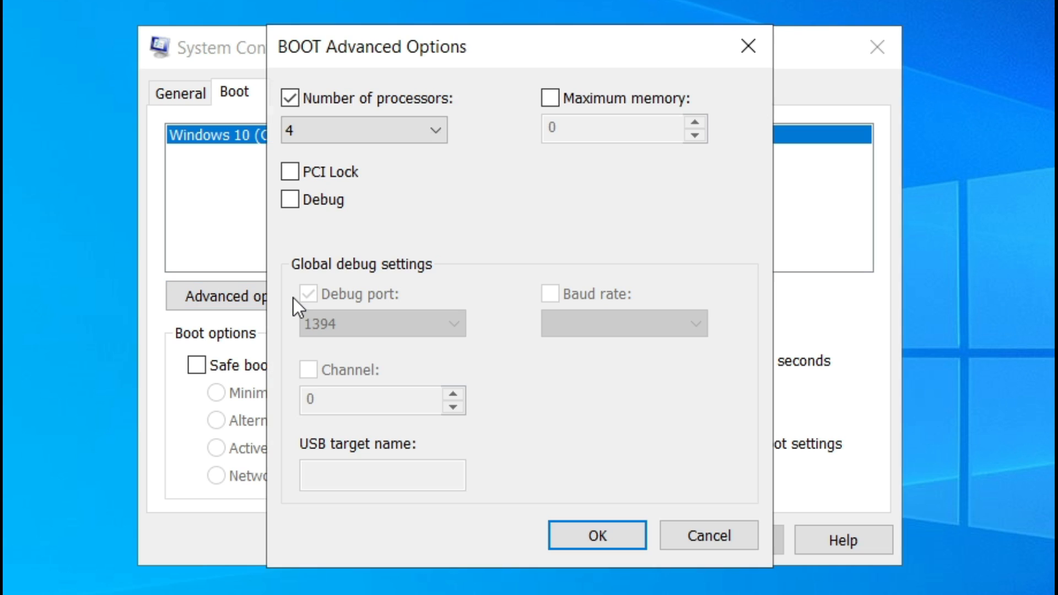
click(291, 97)
click(284, 98)
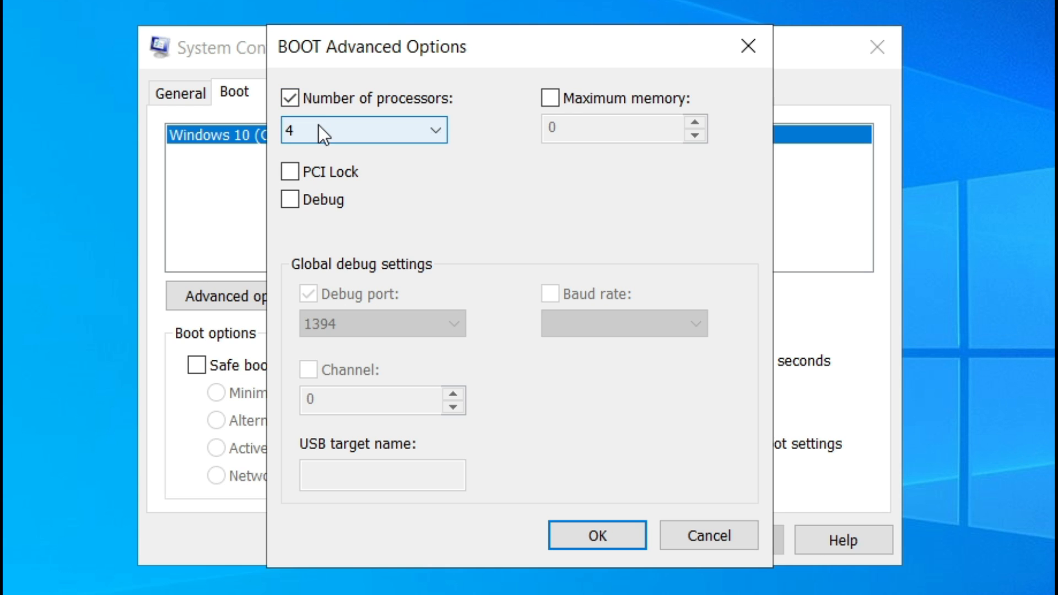
click(319, 126)
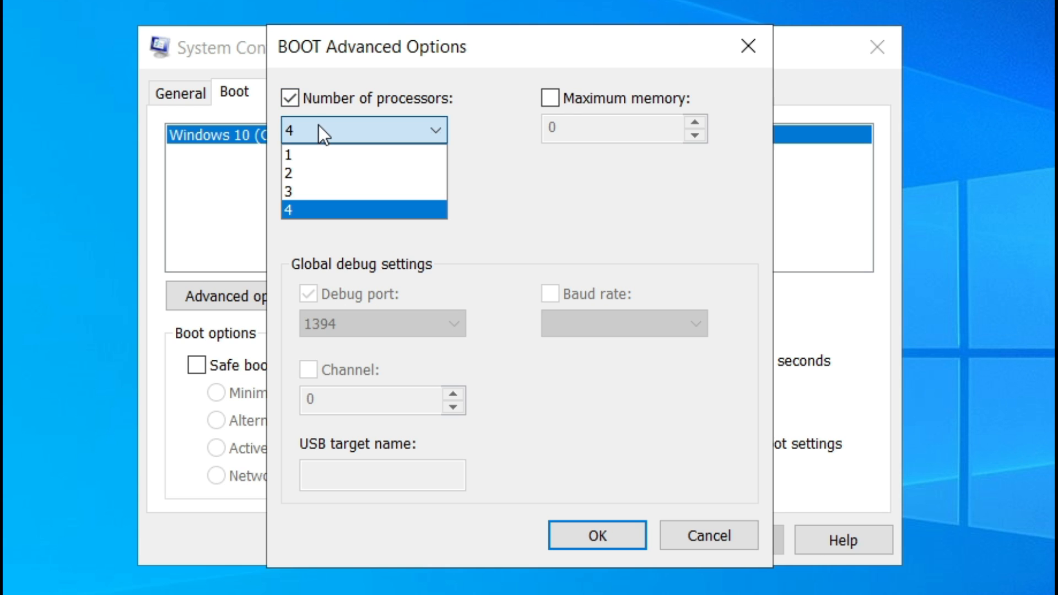
click(306, 214)
click(588, 538)
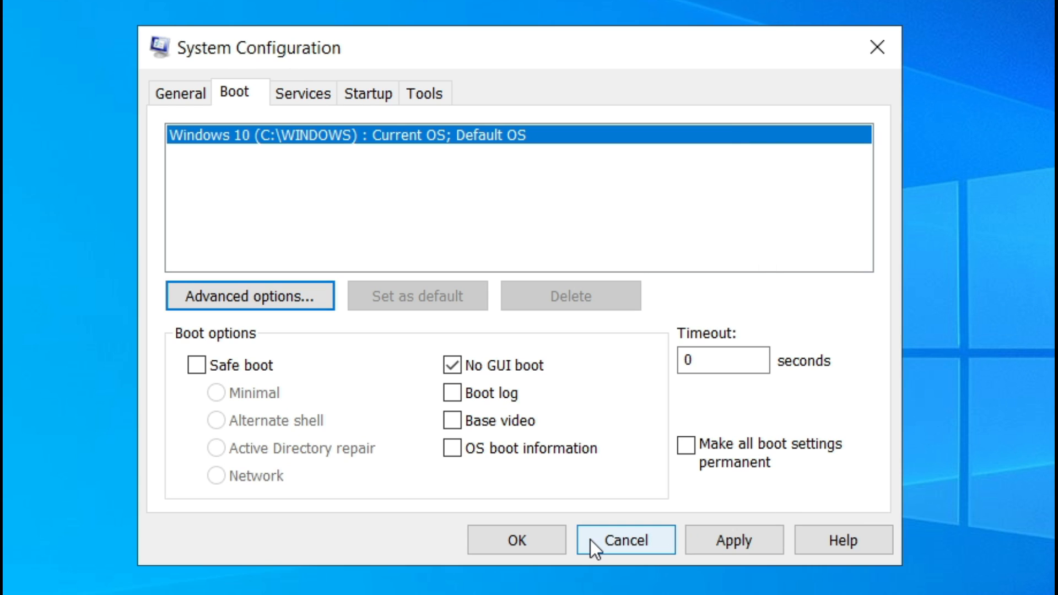
click(716, 544)
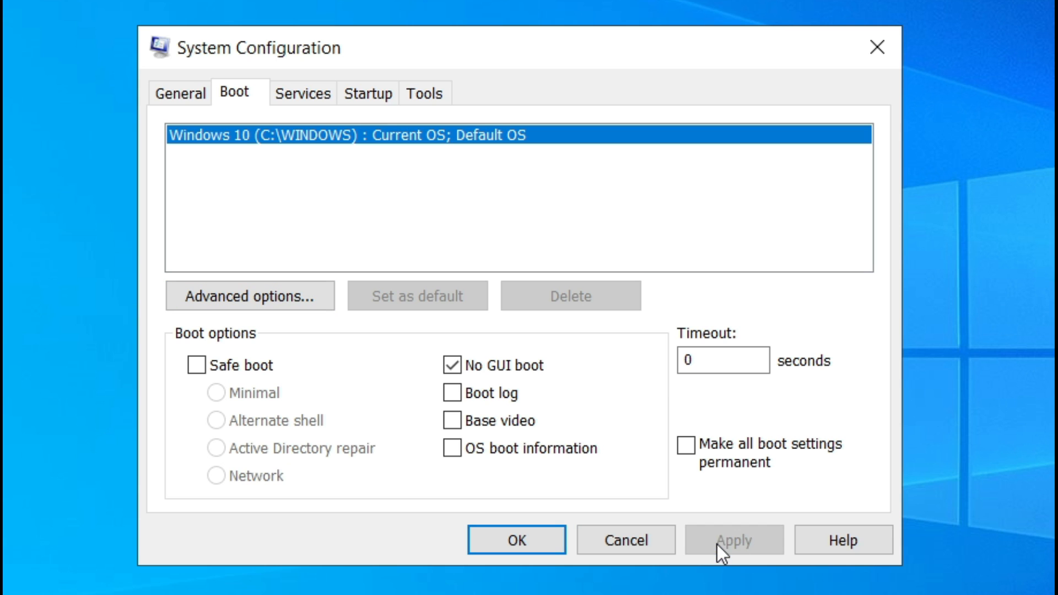
Step: Show the System Configuration services list with all Microsoft services hidden
click(313, 95)
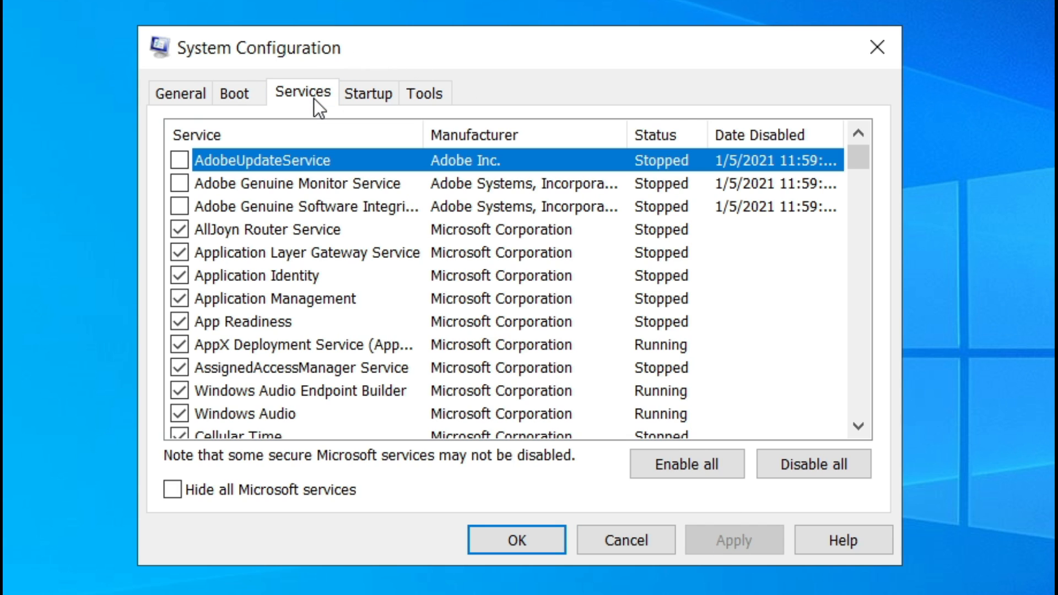
click(170, 499)
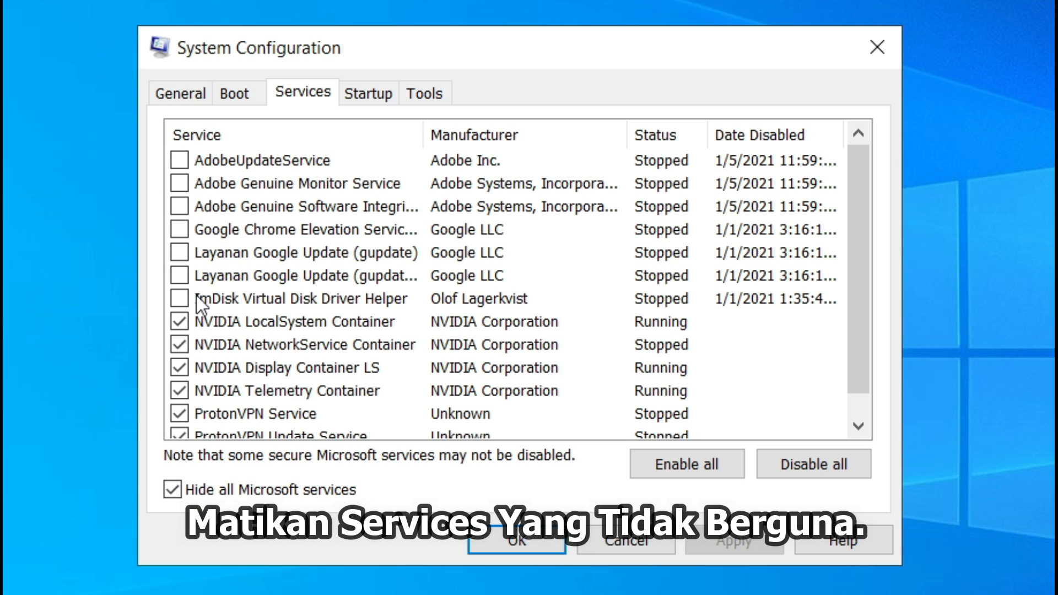
Step: Disable the ProtonVPN Service and ProtonVPN Update Service, apply the change and close System Configuration
scroll(325, 188, down, 1)
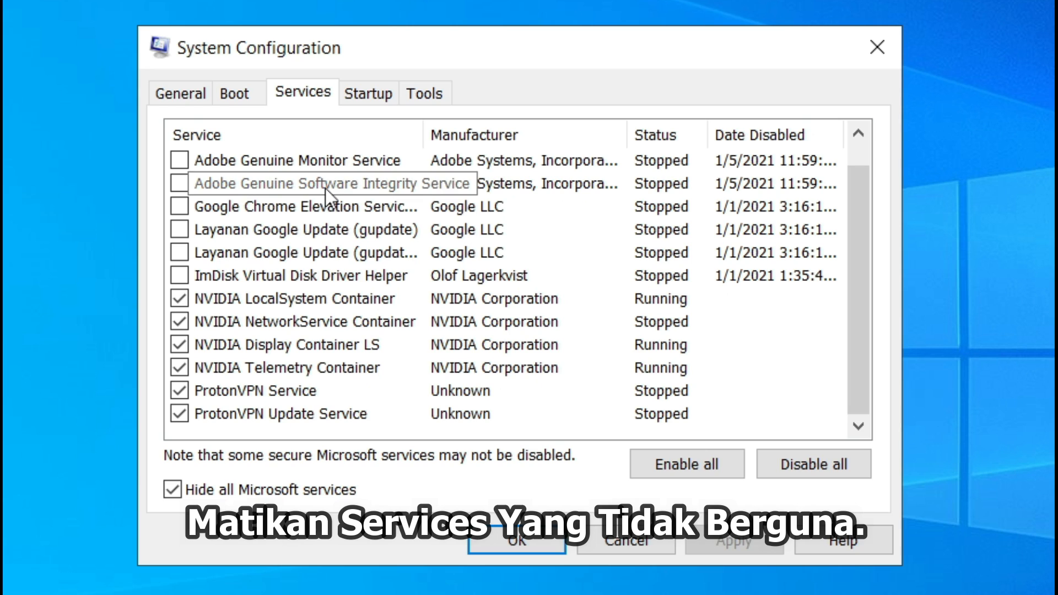
click(180, 415)
click(178, 391)
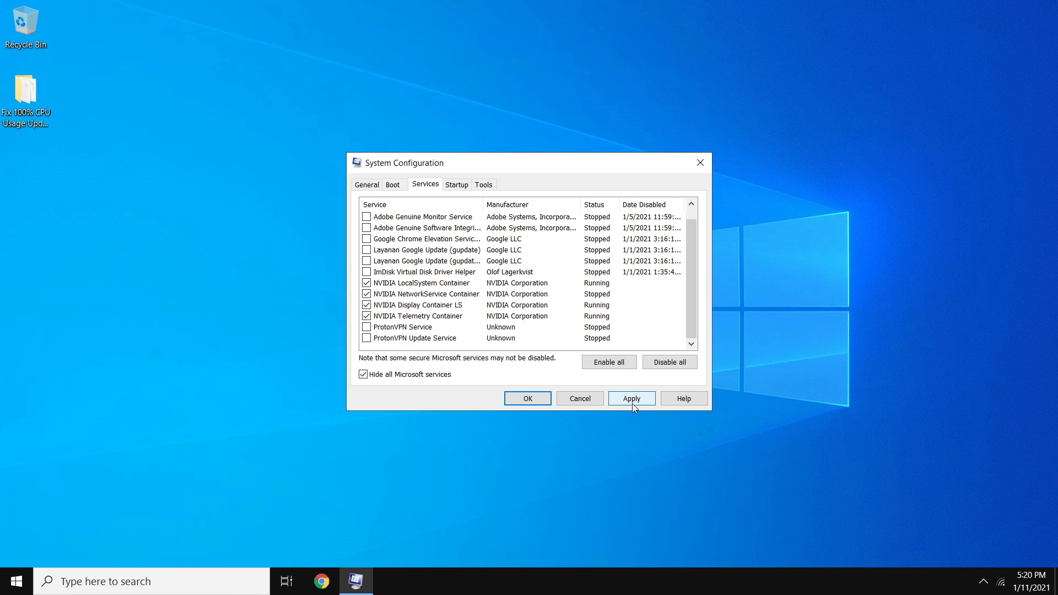
click(735, 541)
click(532, 401)
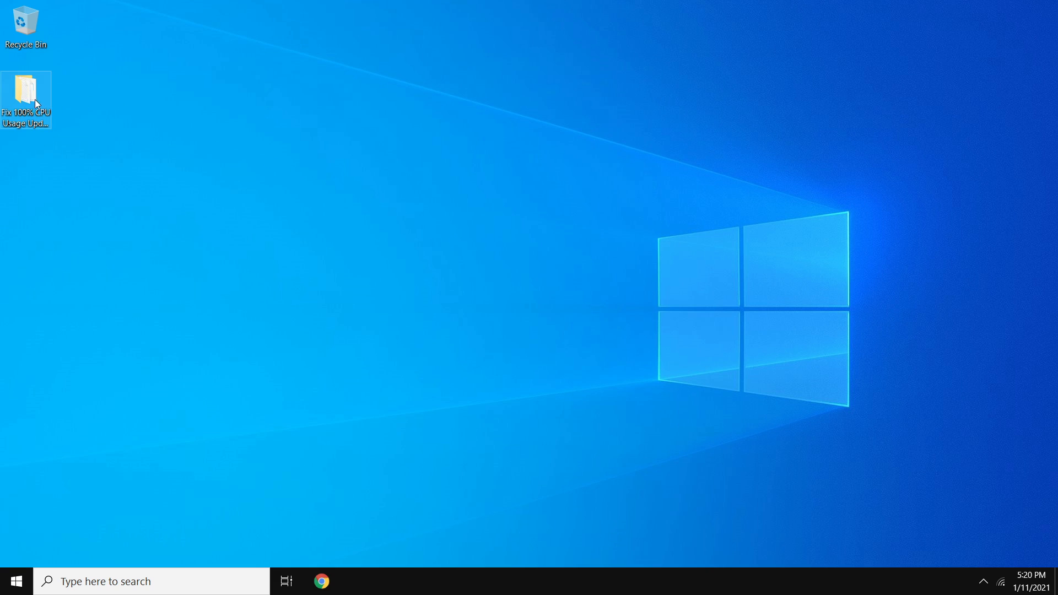
Step: Move the "Fix 100% CPU Usage Updated" folder away from the desktop's edge, open it and go through its items
drag(440, 117, 525, 128)
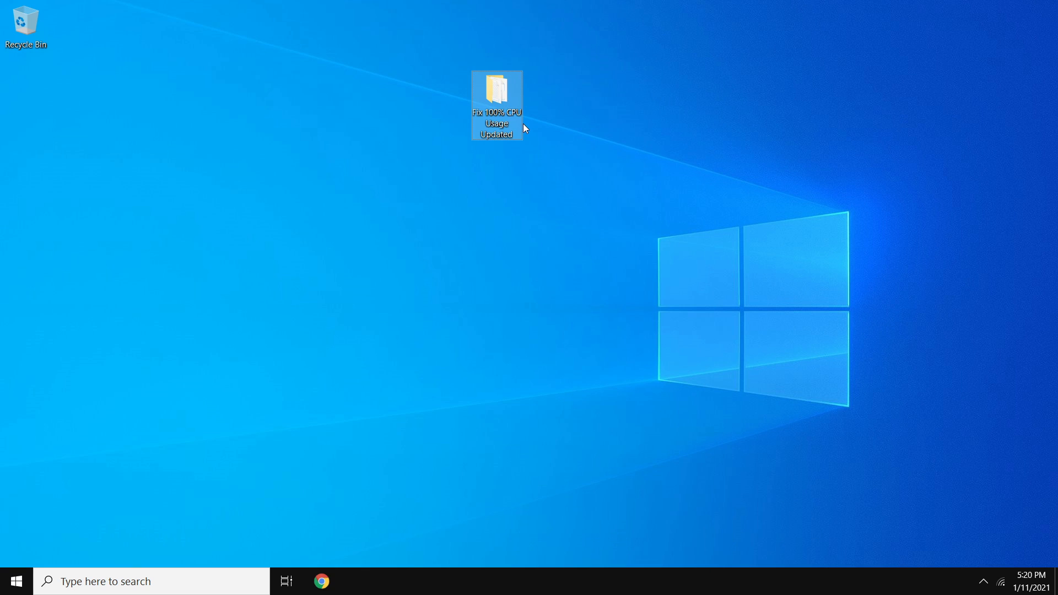
double_click(498, 90)
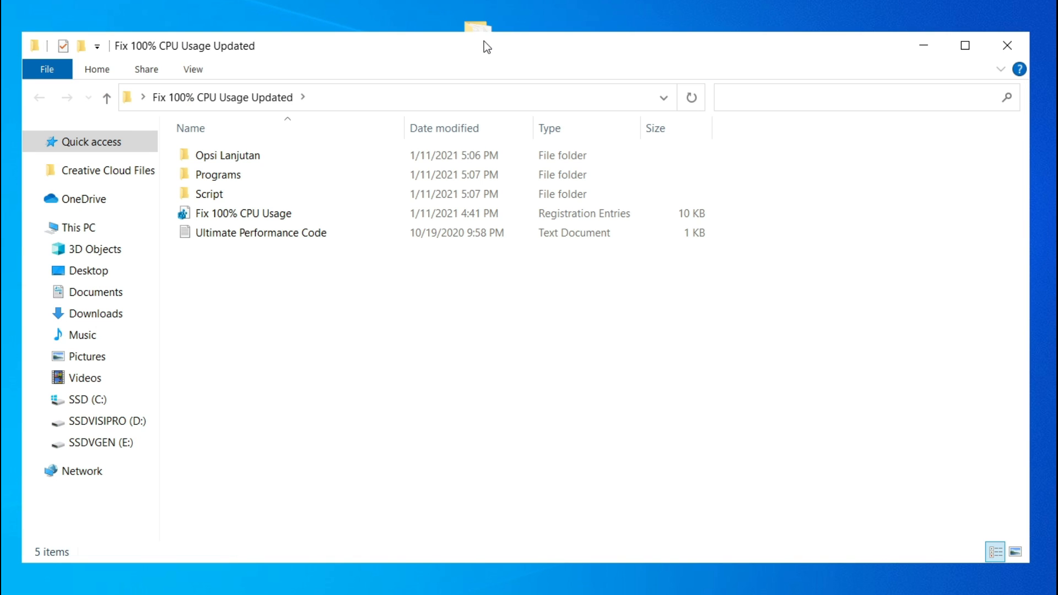
click(269, 160)
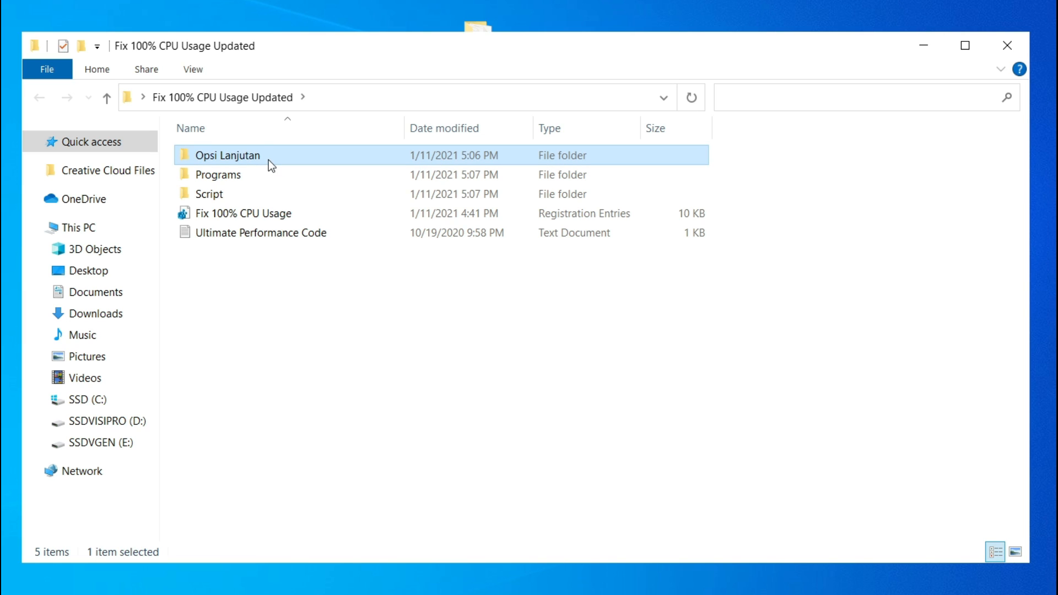
click(283, 183)
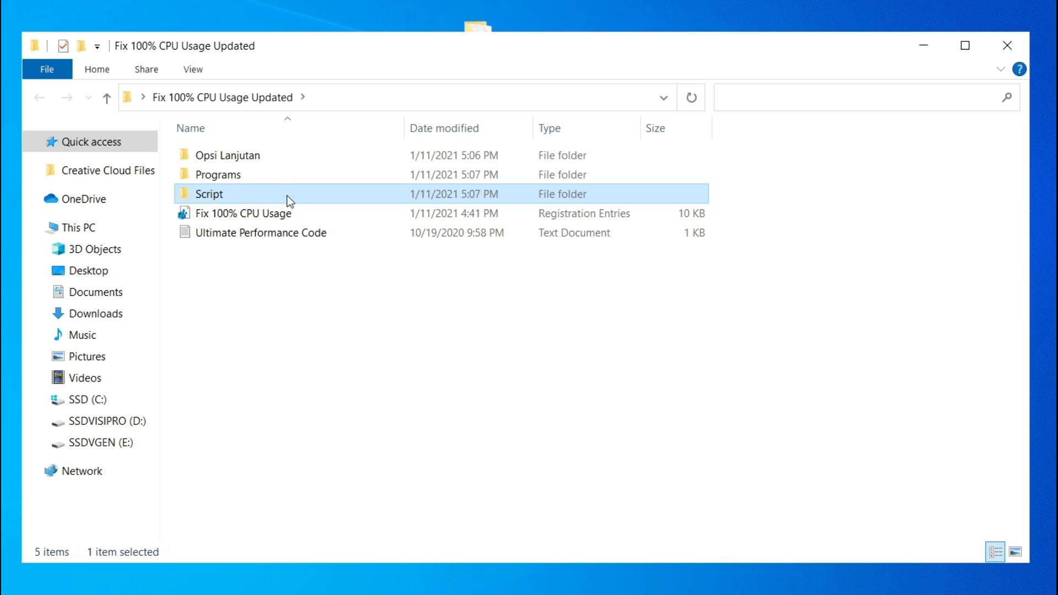
click(313, 212)
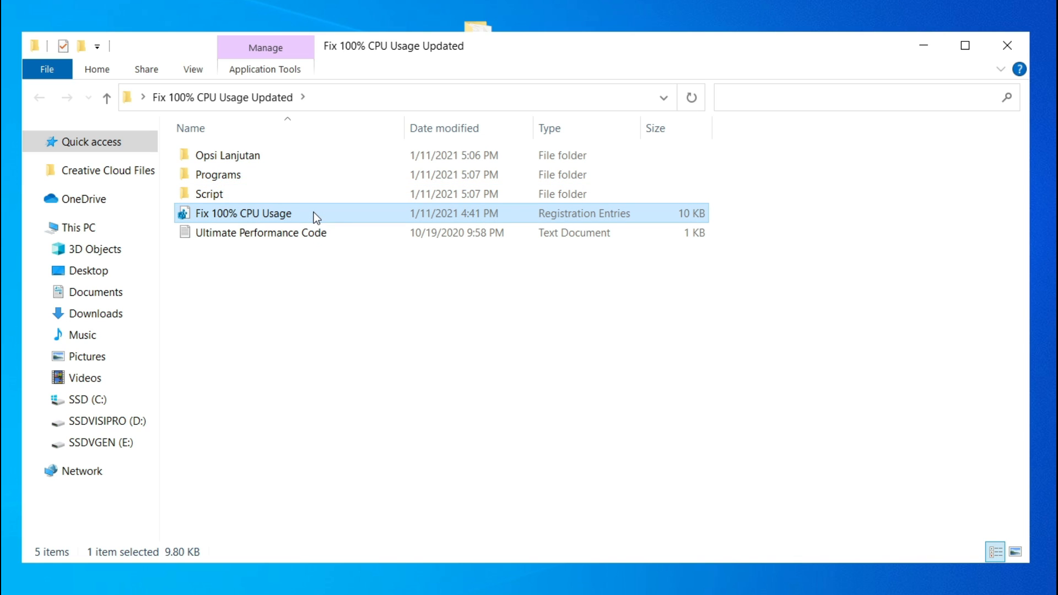
click(332, 233)
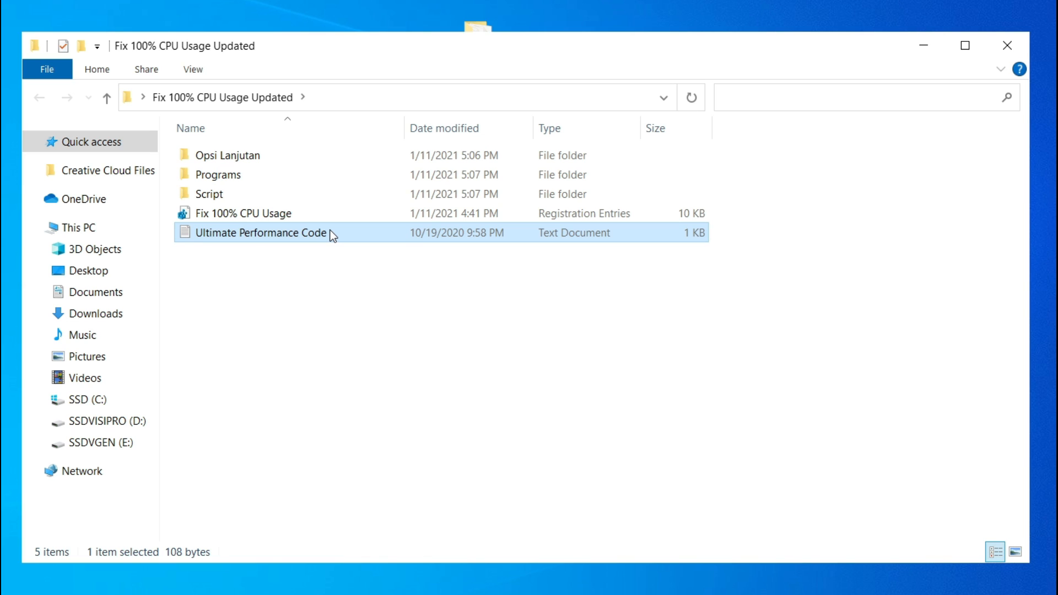
Step: Open the Ultimate Performance Code text file and copy its powercfg command line
double_click(332, 233)
drag(481, 118, 35, 119)
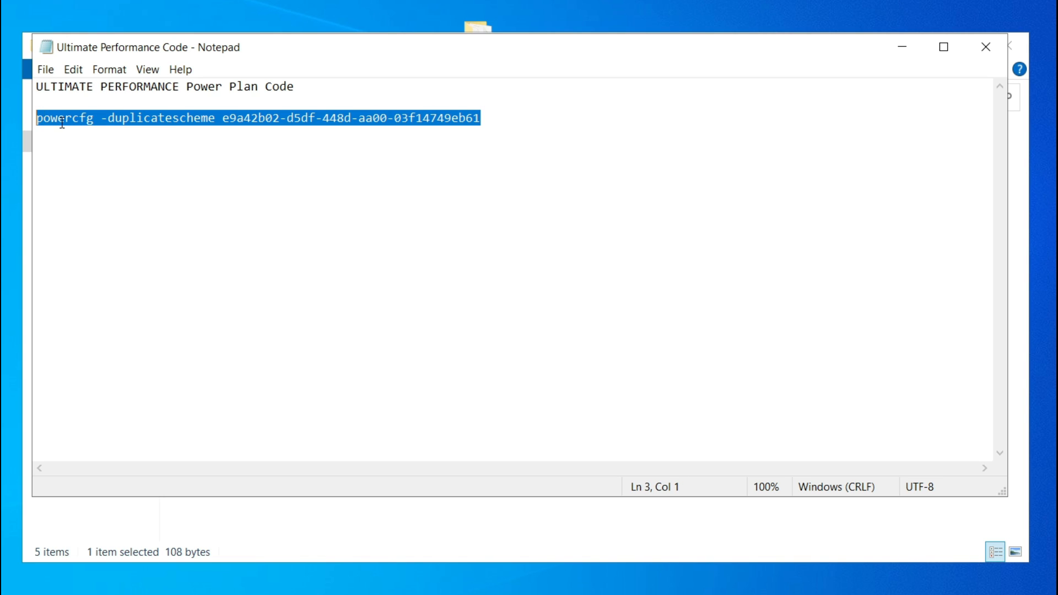
right_click(62, 122)
click(134, 179)
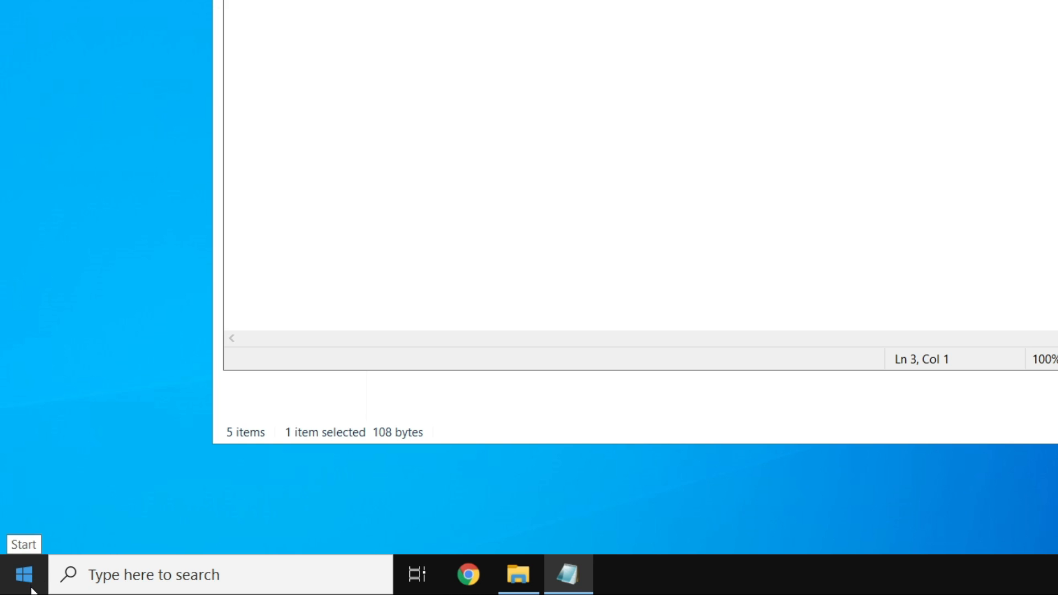
Step: Run "powercfg -duplicatescheme e9a42b02-d5df-448d-aa00-03f14749eb61" in an administrator Command Prompt and close it
right_click(20, 583)
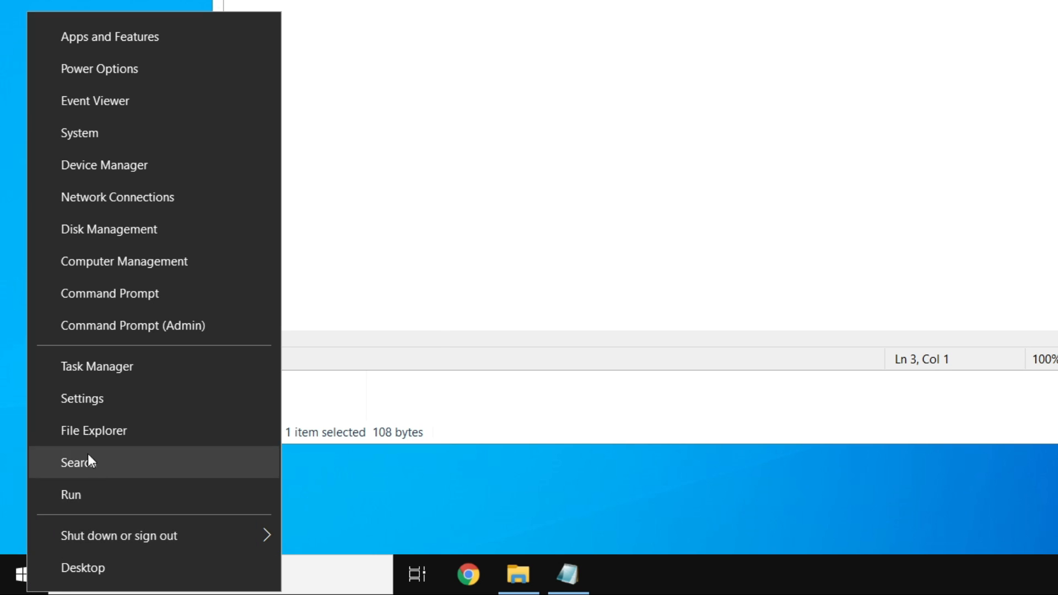
click(144, 326)
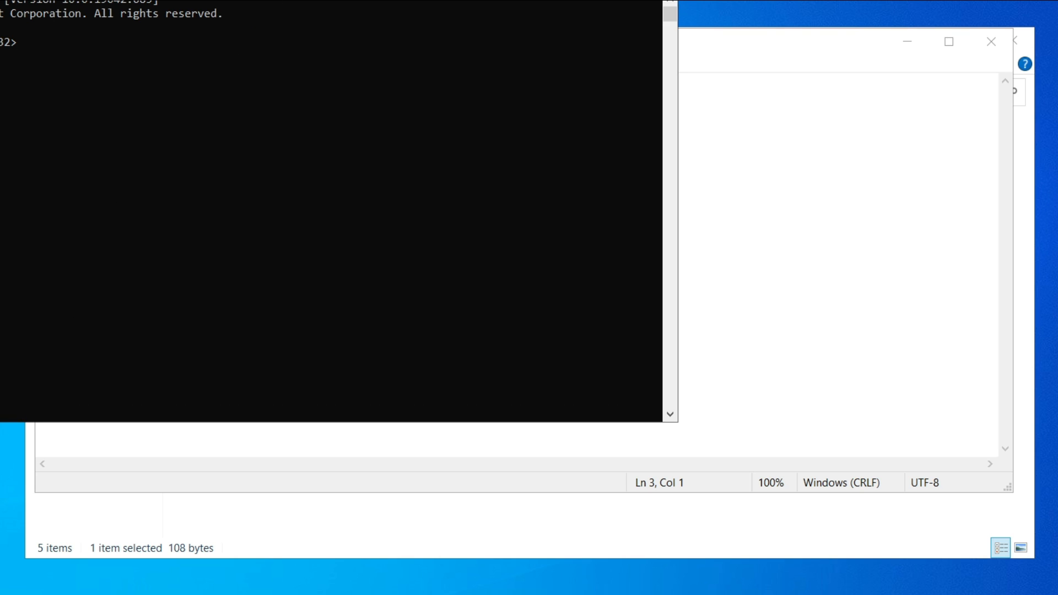
drag(437, 24, 488, 59)
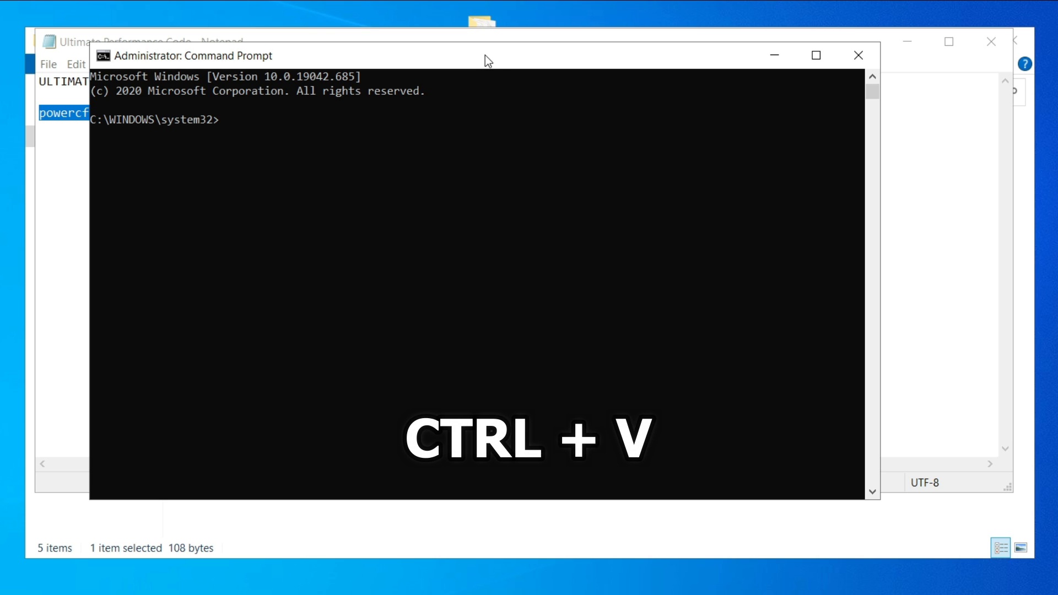
key(ctrl+v)
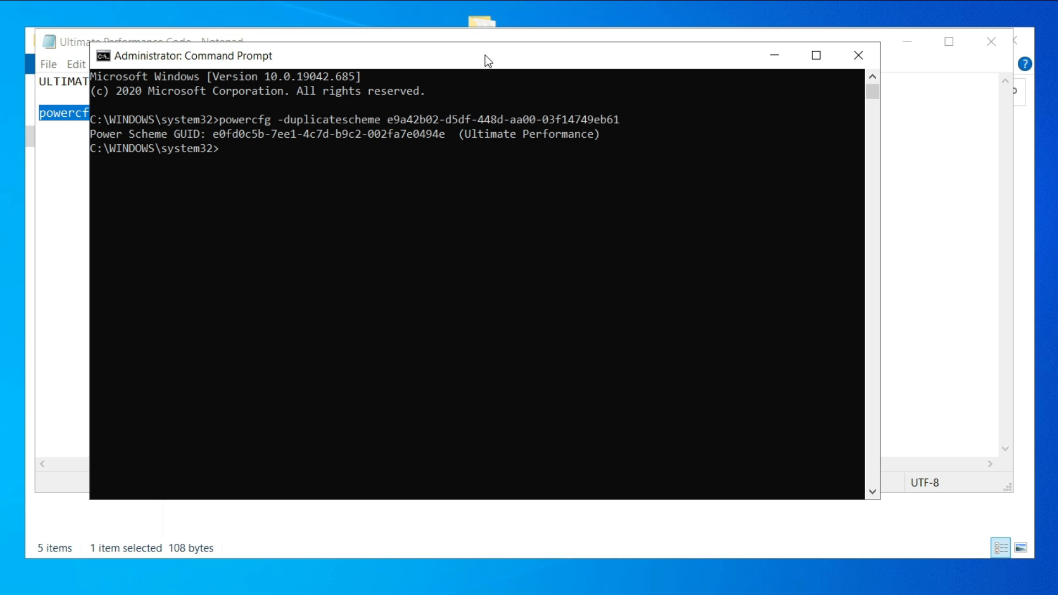
drag(460, 134, 598, 133)
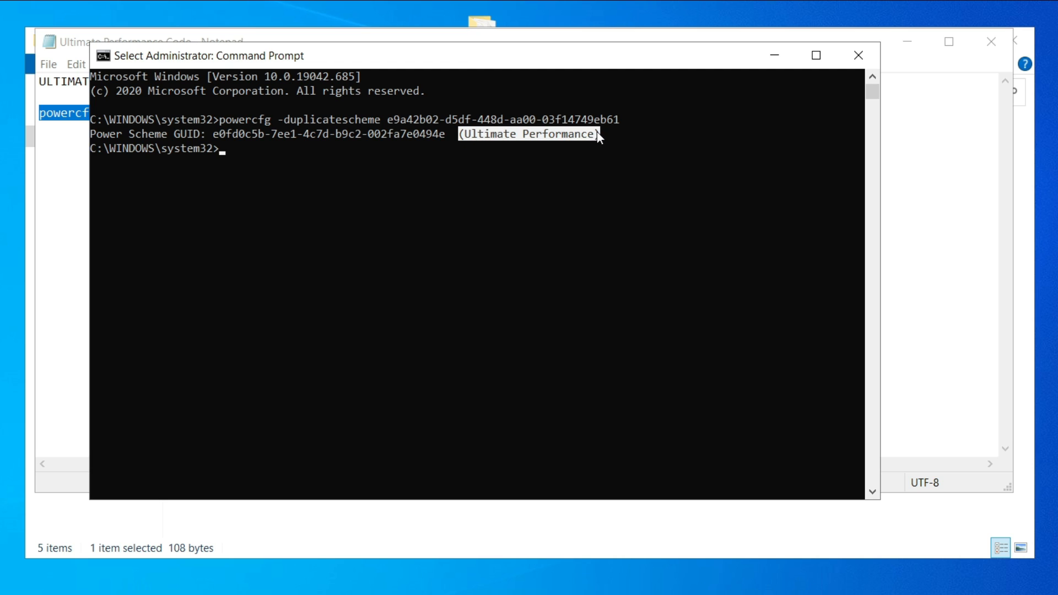
click(848, 53)
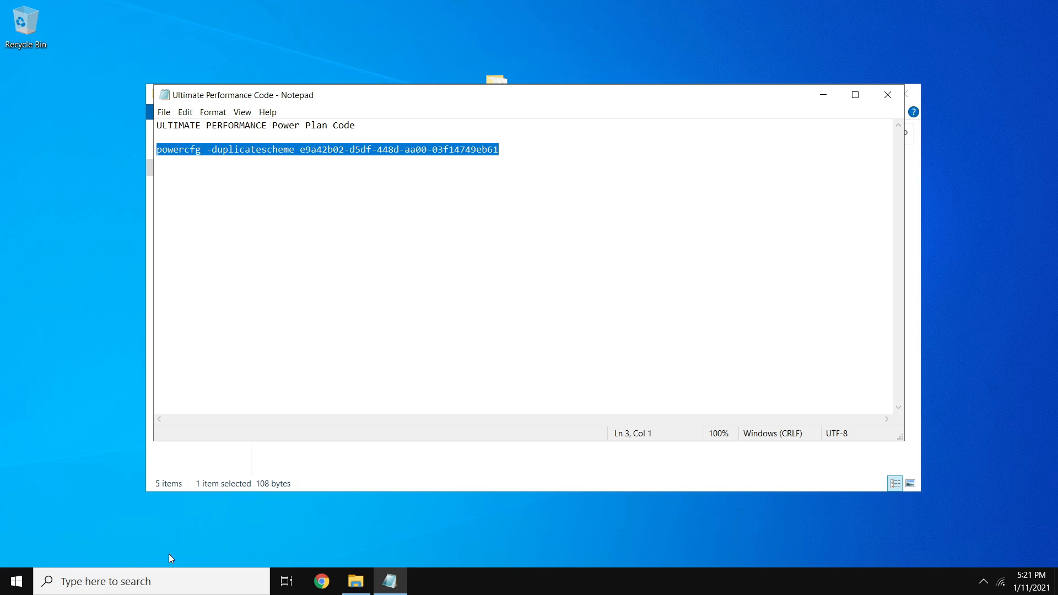
Step: Select the Ultimate Performance plan in Power Options, and close that window and the code text file
click(164, 577)
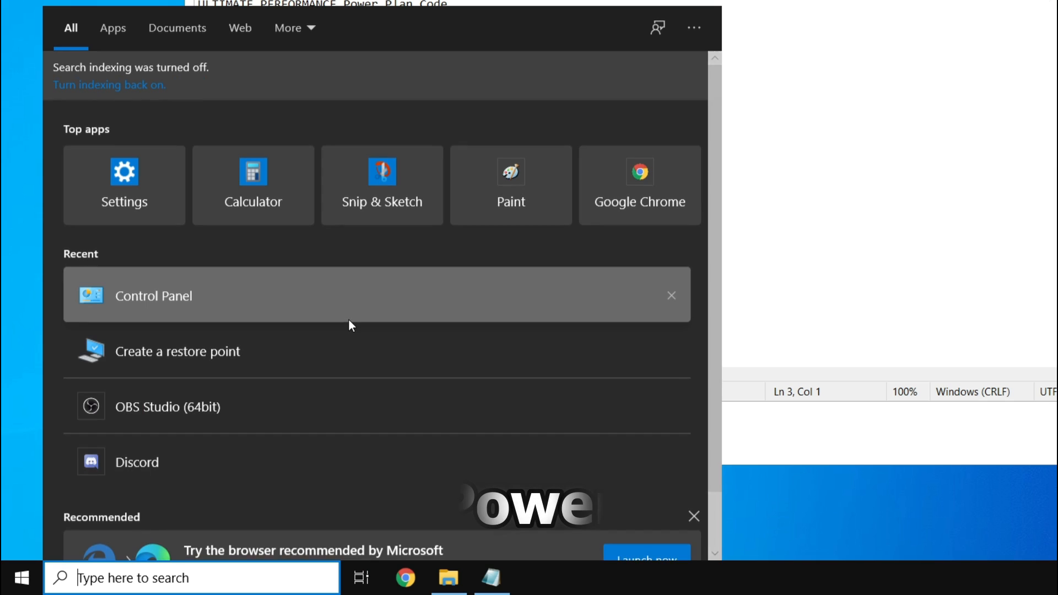
text(power)
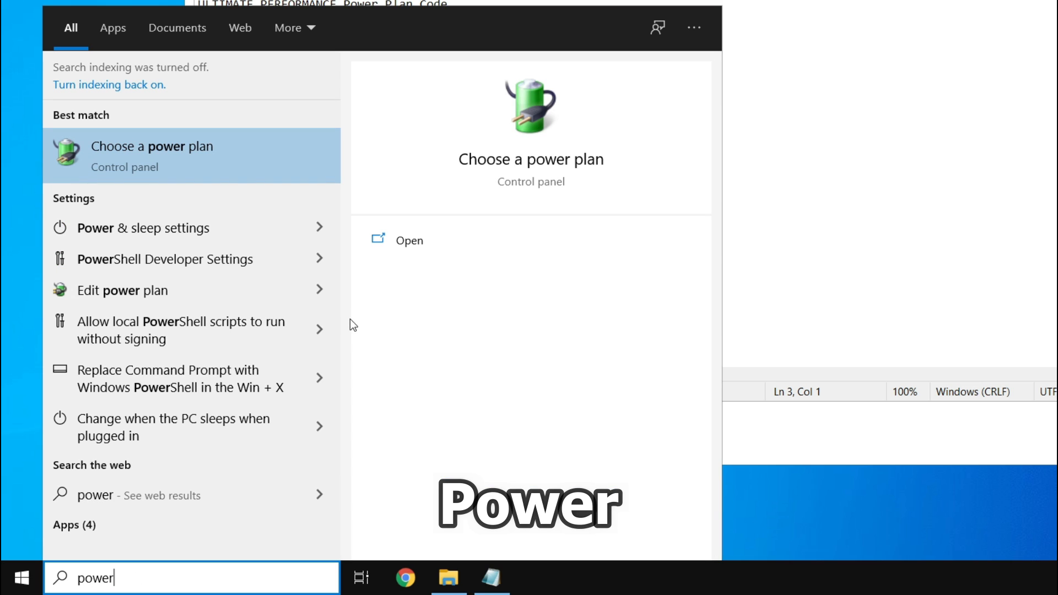
click(295, 146)
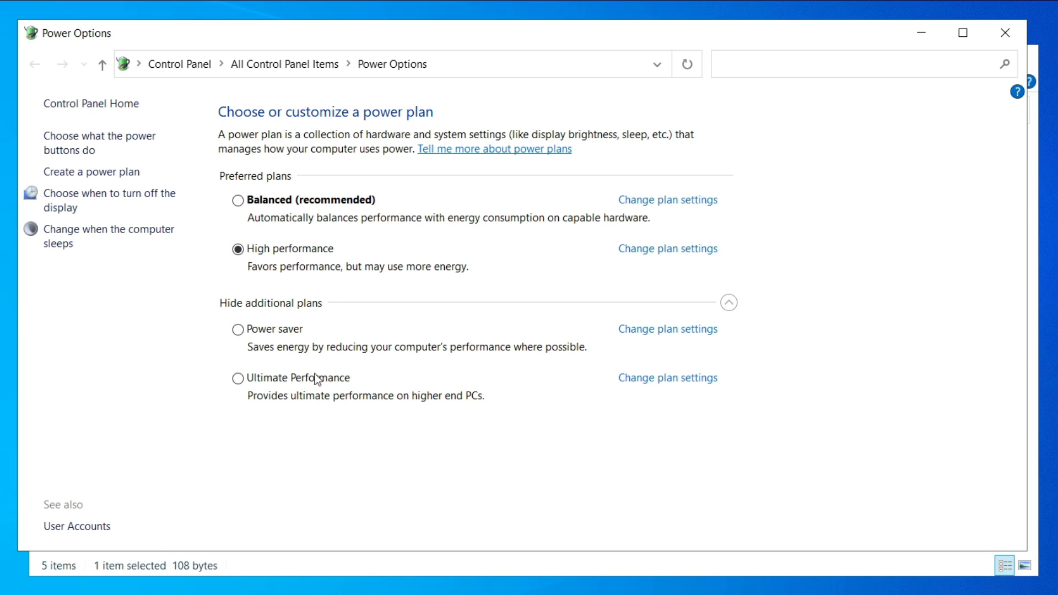
click(259, 378)
click(1005, 33)
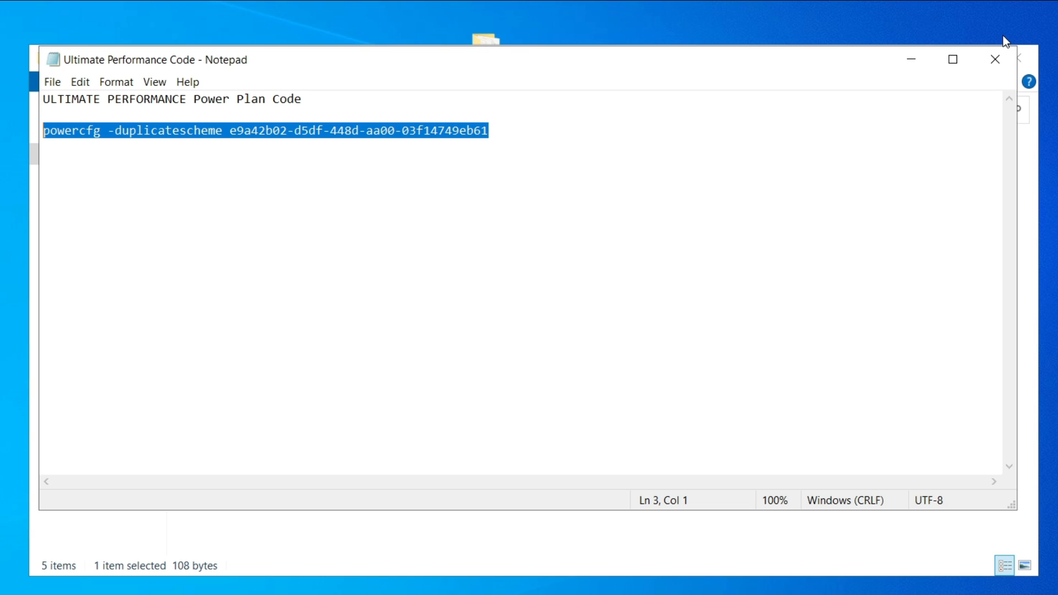
click(1001, 61)
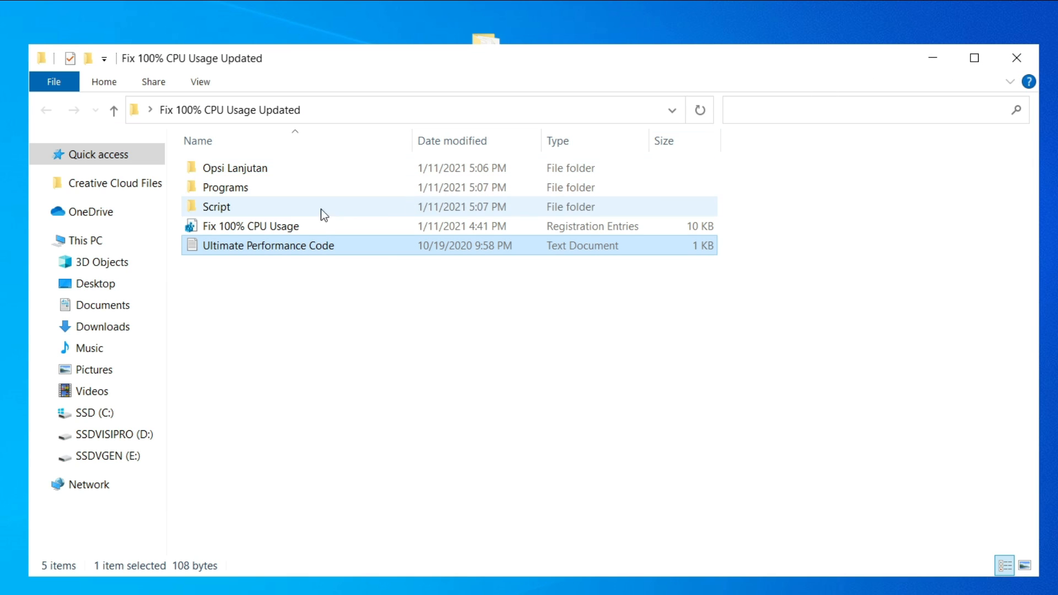
Step: In the Script folder's "Opsi Lanjutan (Disarankan)" subfolder, run the "Menghapus File Sampah" script as administrator
click(210, 207)
double_click(210, 207)
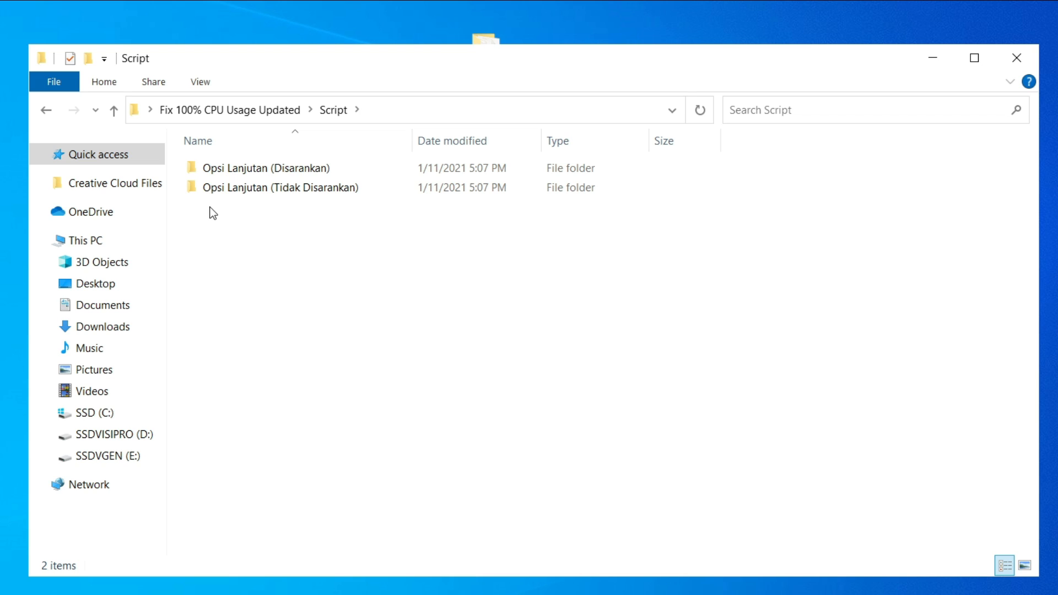
double_click(238, 172)
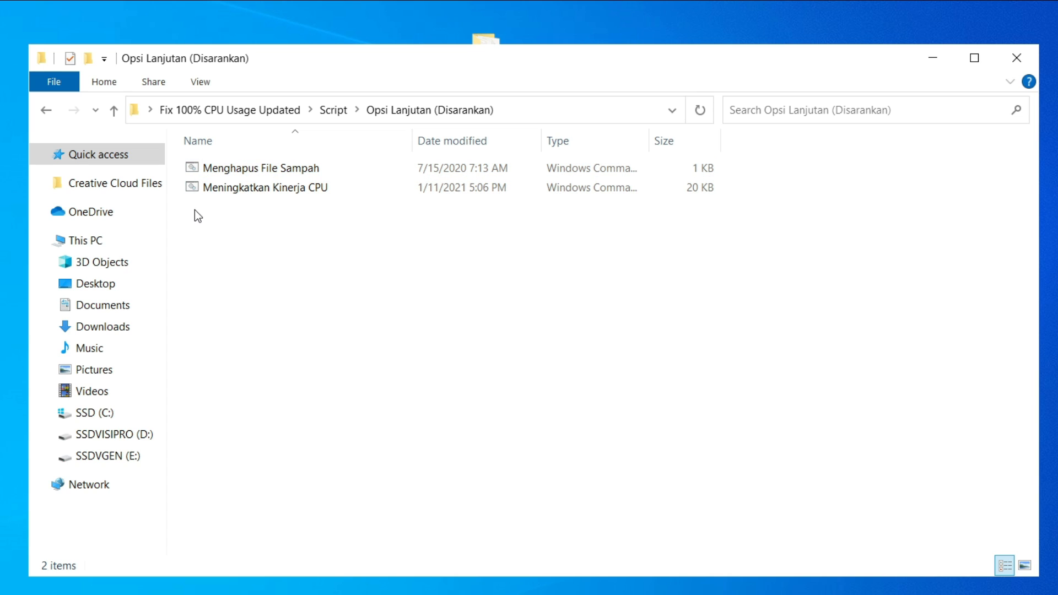
right_click(220, 167)
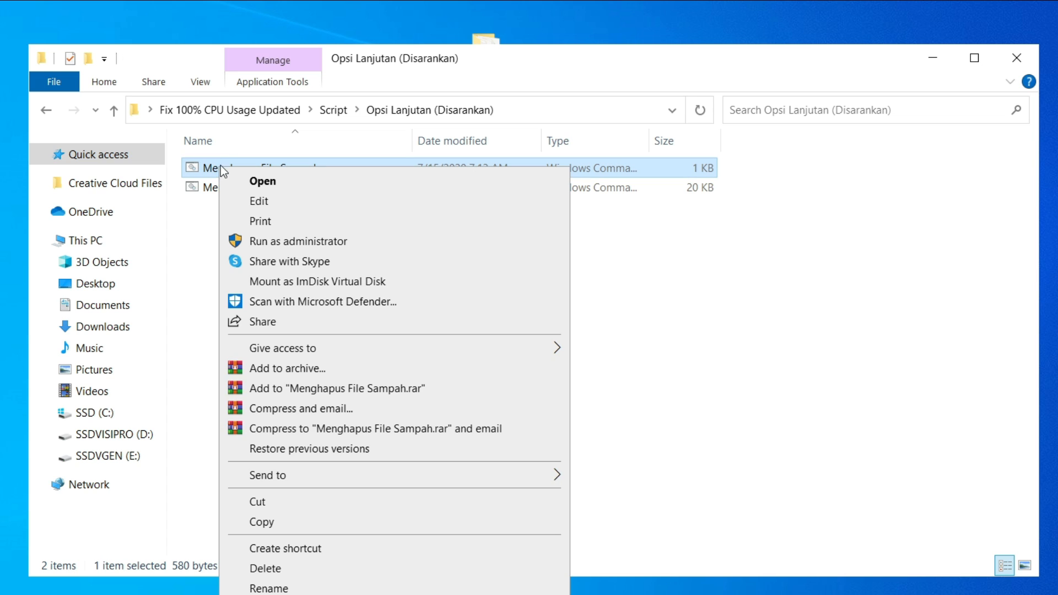
click(277, 242)
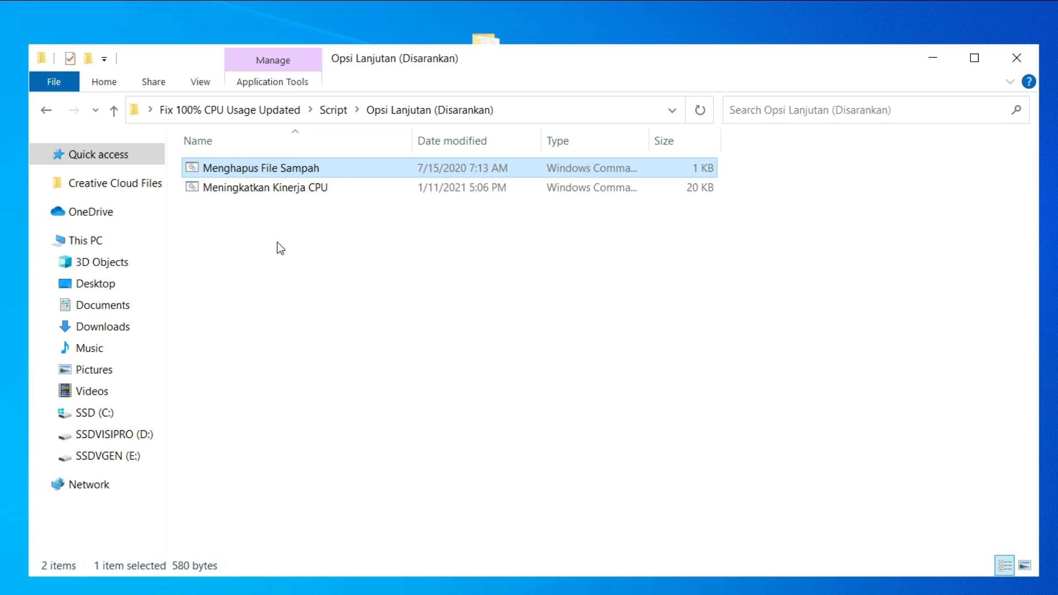
Step: Run "Meningkatkan Kinerja CPU" as administrator, execute its "optimalkan" option and answer "tidak" to the exit question
right_click(244, 190)
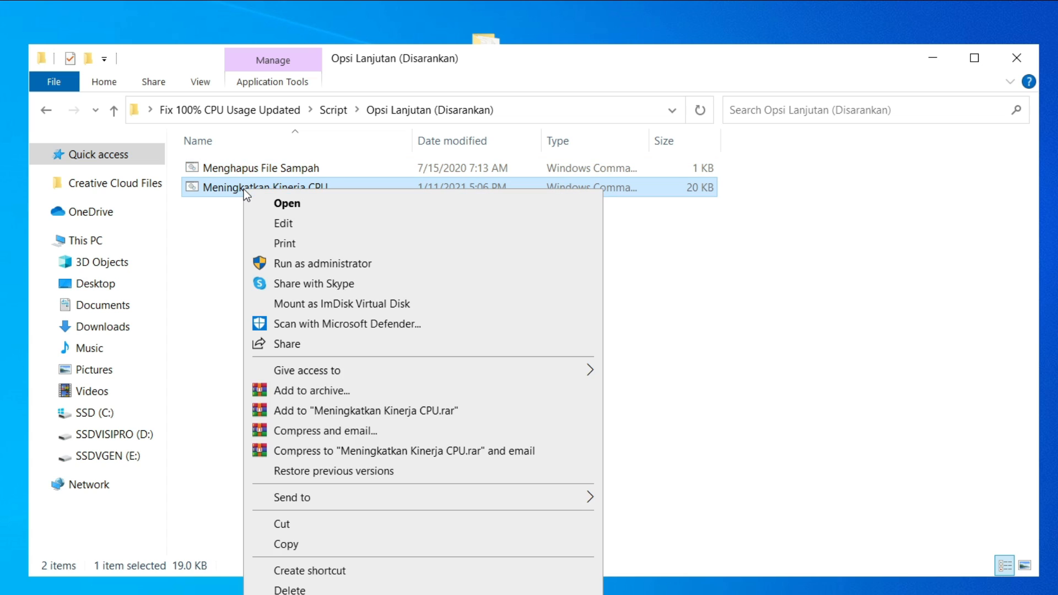
click(297, 264)
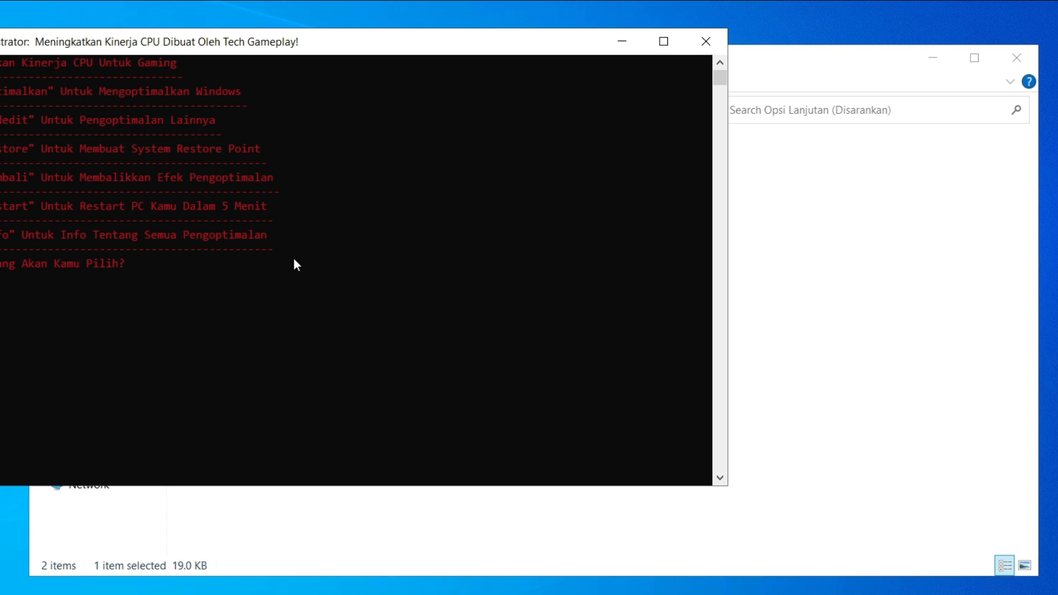
drag(367, 42, 540, 87)
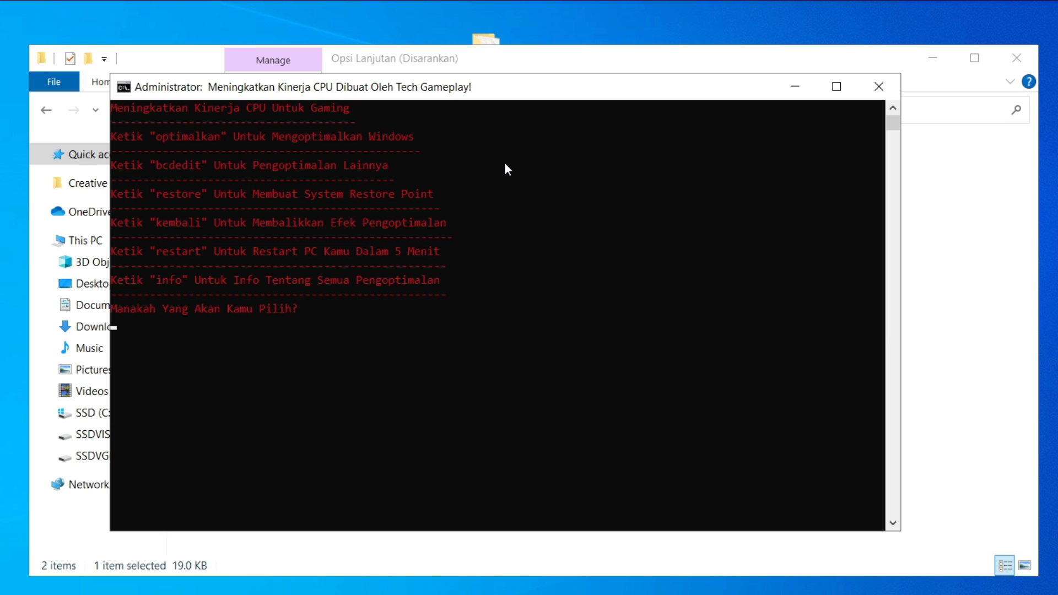
text(optimalkan)
key(Return)
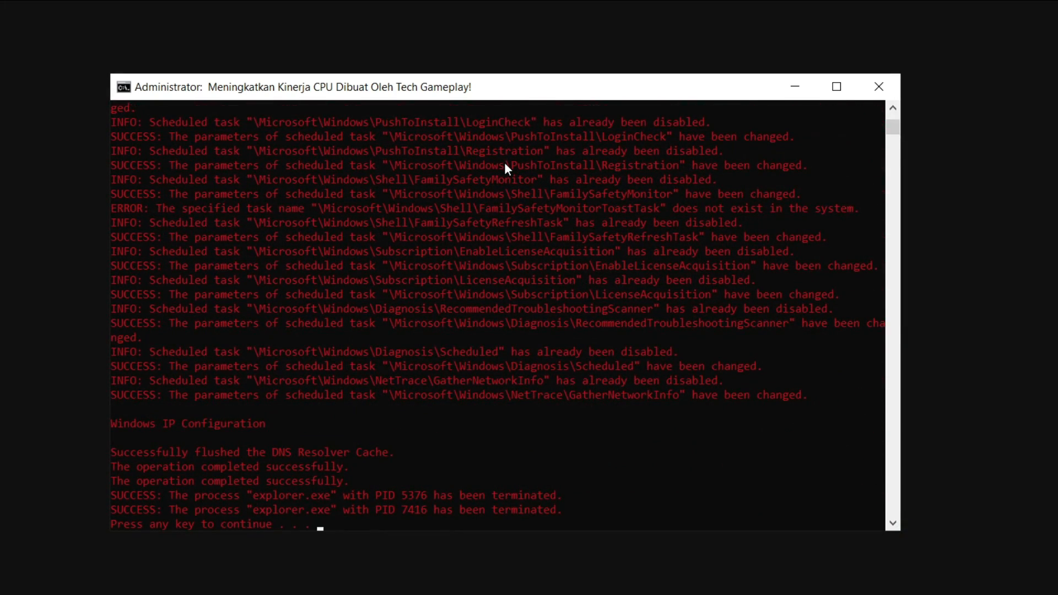
key(Return)
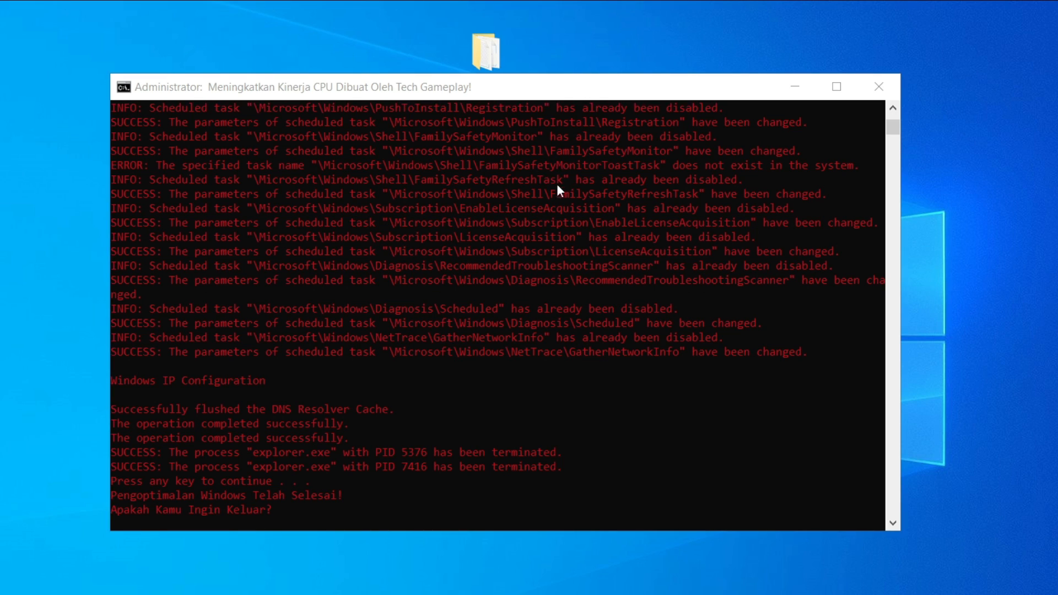
click(548, 421)
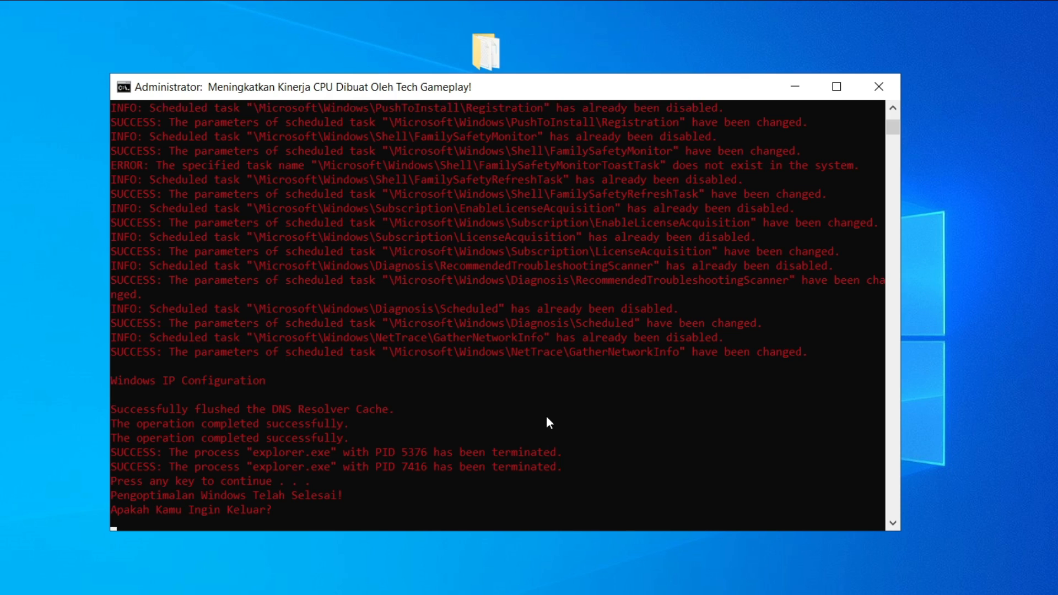
text(tidak)
key(Return)
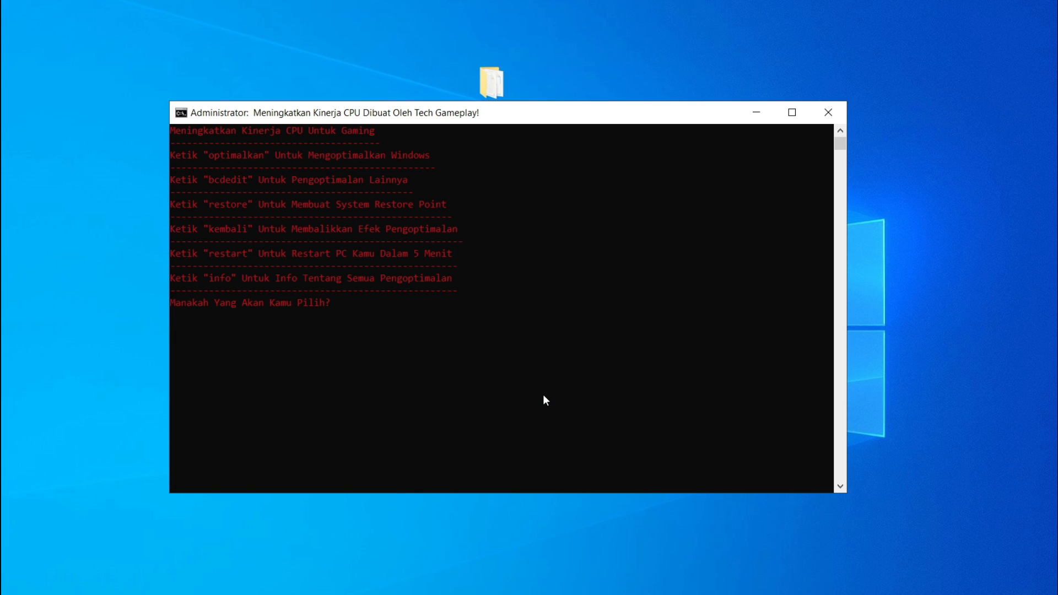
Step: Execute the script's "bcdedit" option and exit the script by answering "iya"
text(bcdedit)
key(Return)
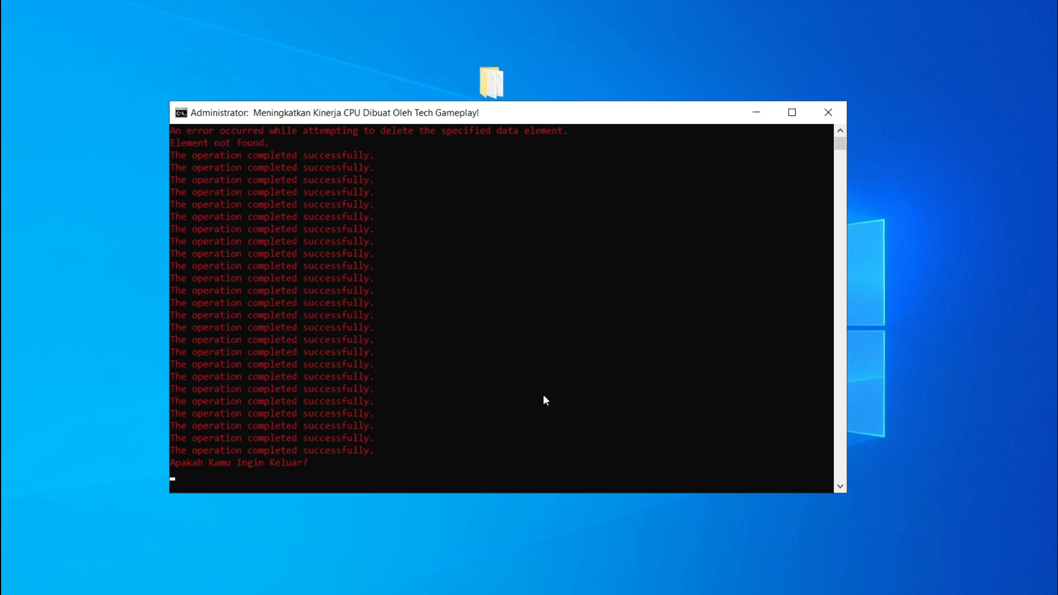
text(iya)
key(Return)
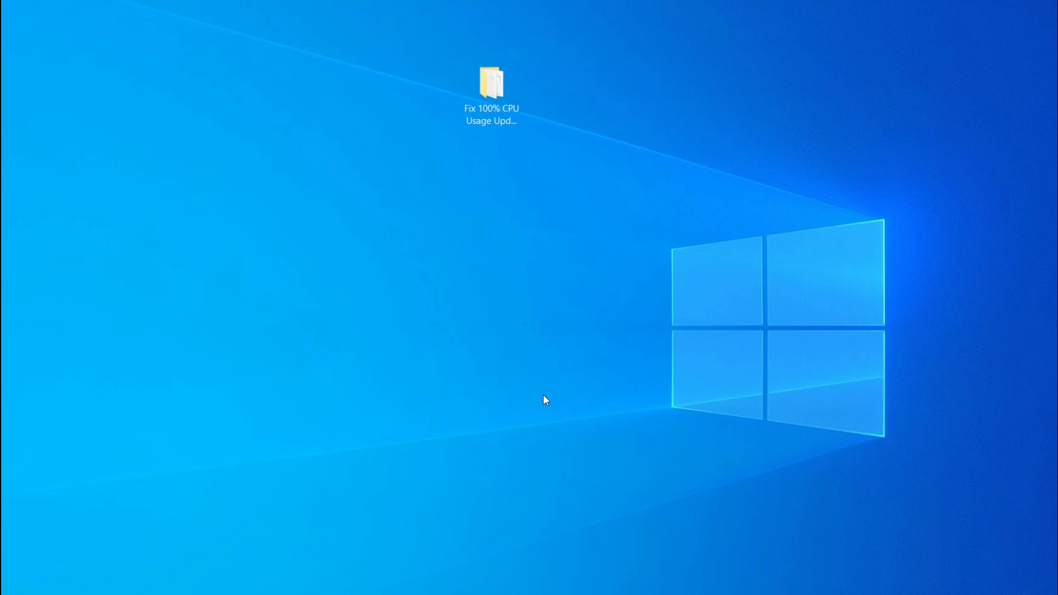
Step: In the Script folder's "Opsi Lanjutan (Tidak Disarankan)" subfolder, run the "Mematikan Windows Error Reporting" script as administrator
double_click(492, 81)
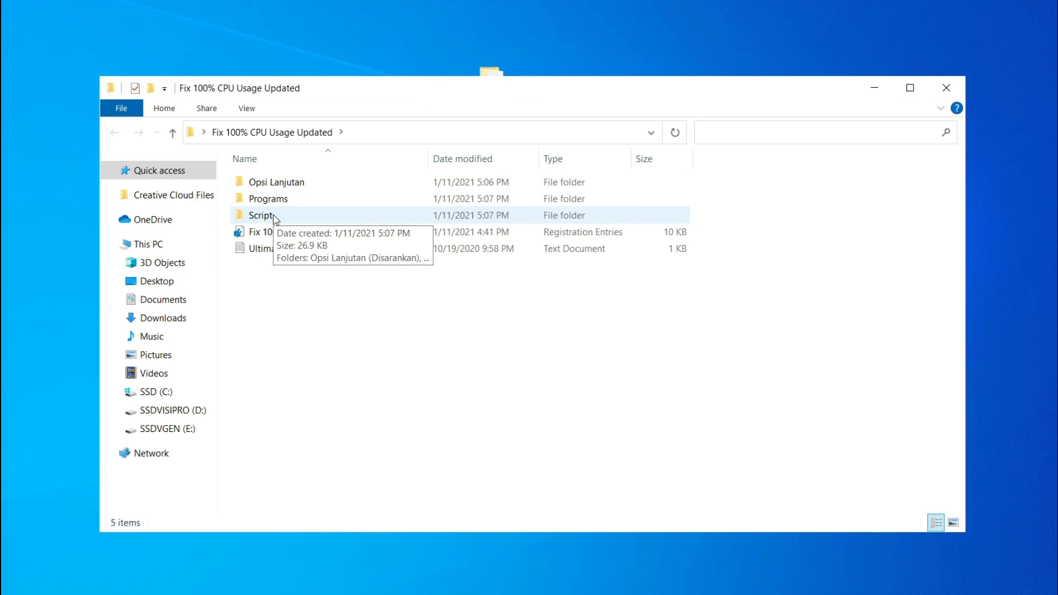
double_click(276, 218)
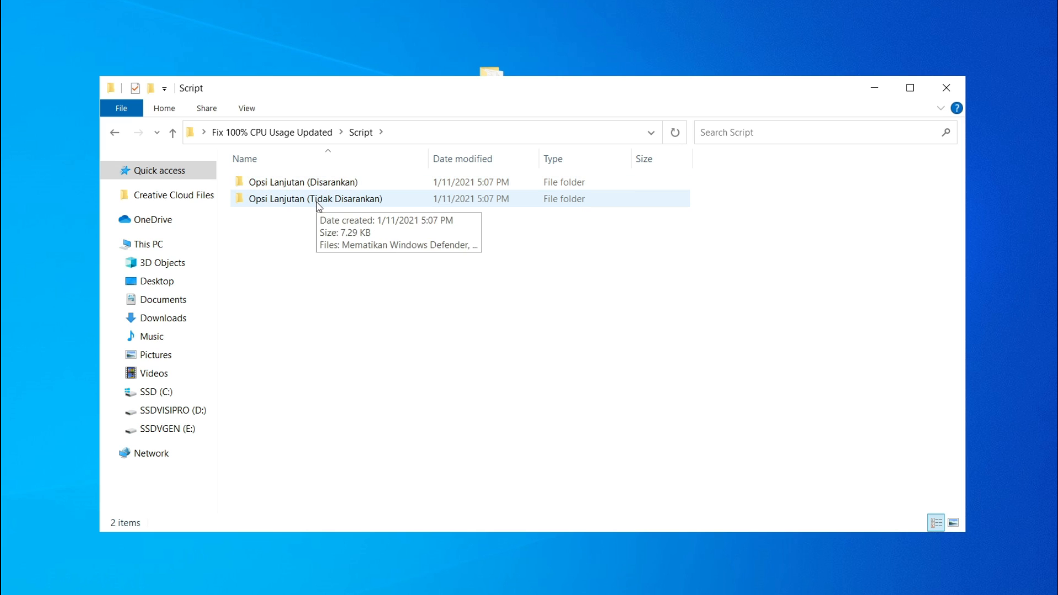
double_click(318, 204)
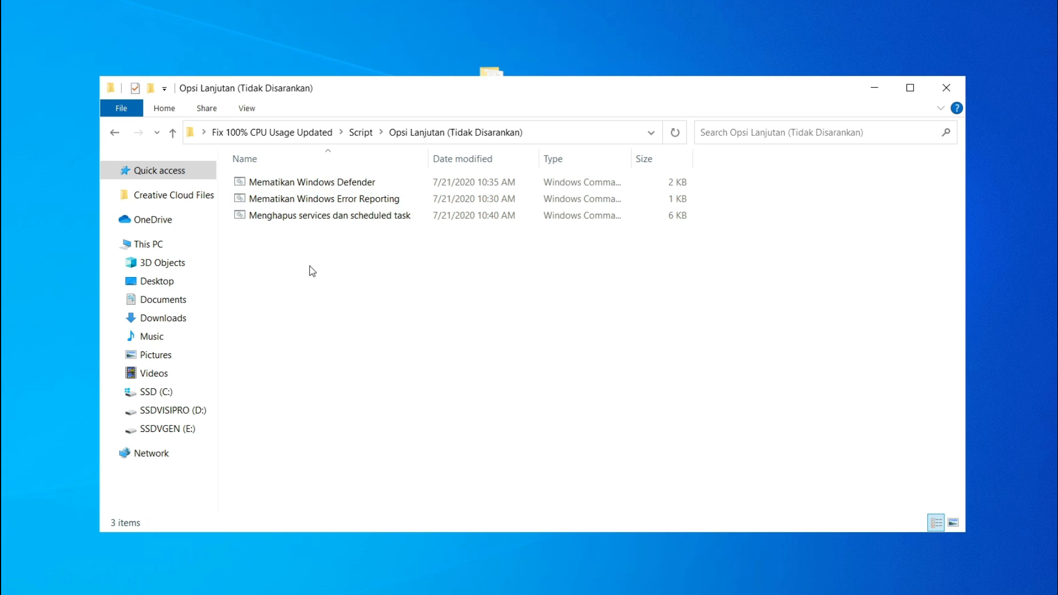
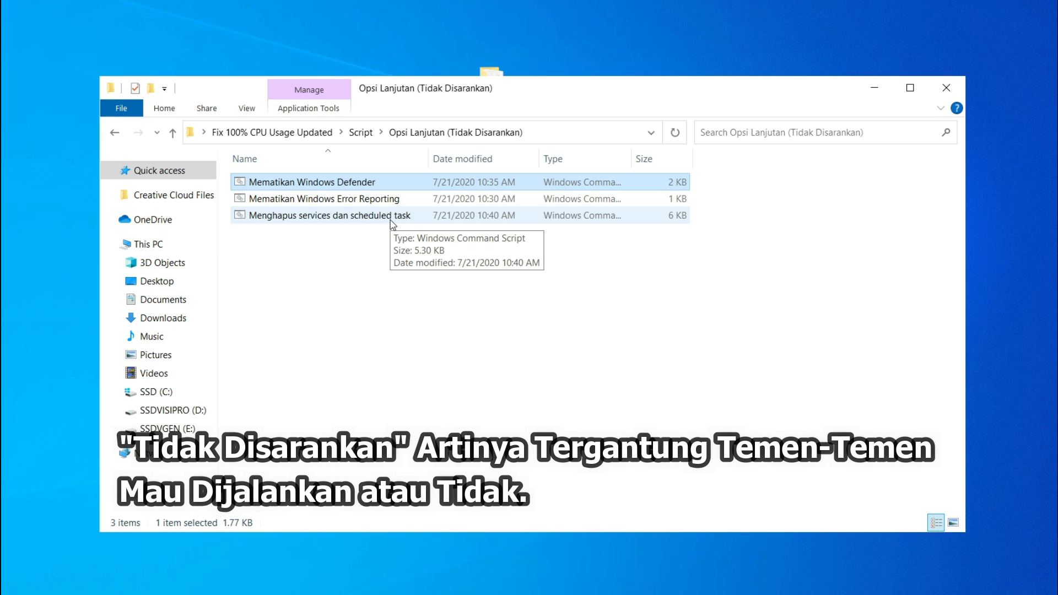
click(358, 203)
right_click(358, 203)
click(399, 263)
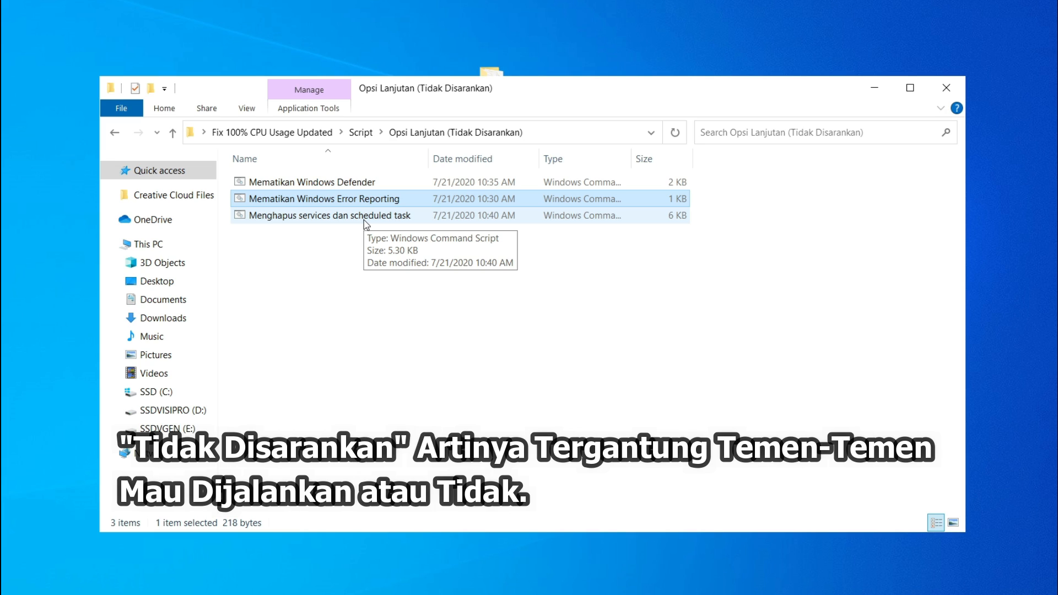
Step: Run the "Menghapus services dan scheduled task" script as administrator and dismiss its console prompts
right_click(364, 222)
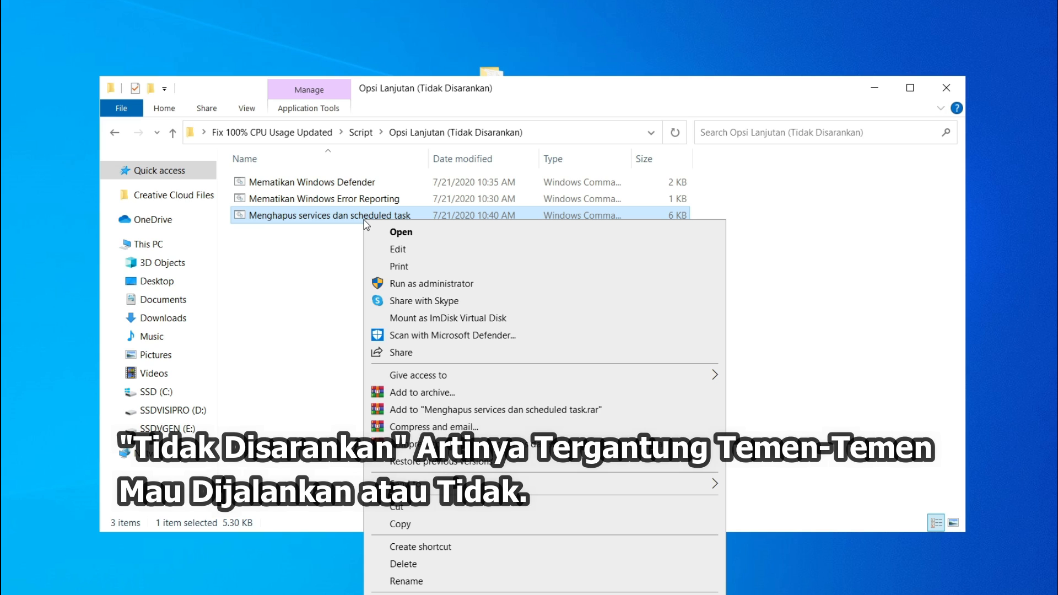
click(425, 284)
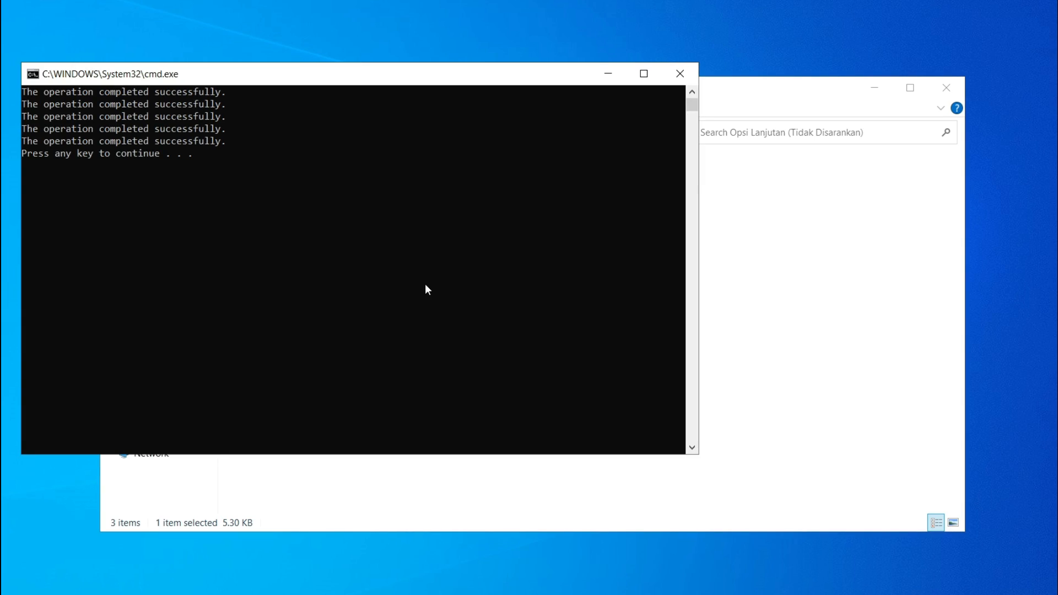
key(Return)
key(Return)
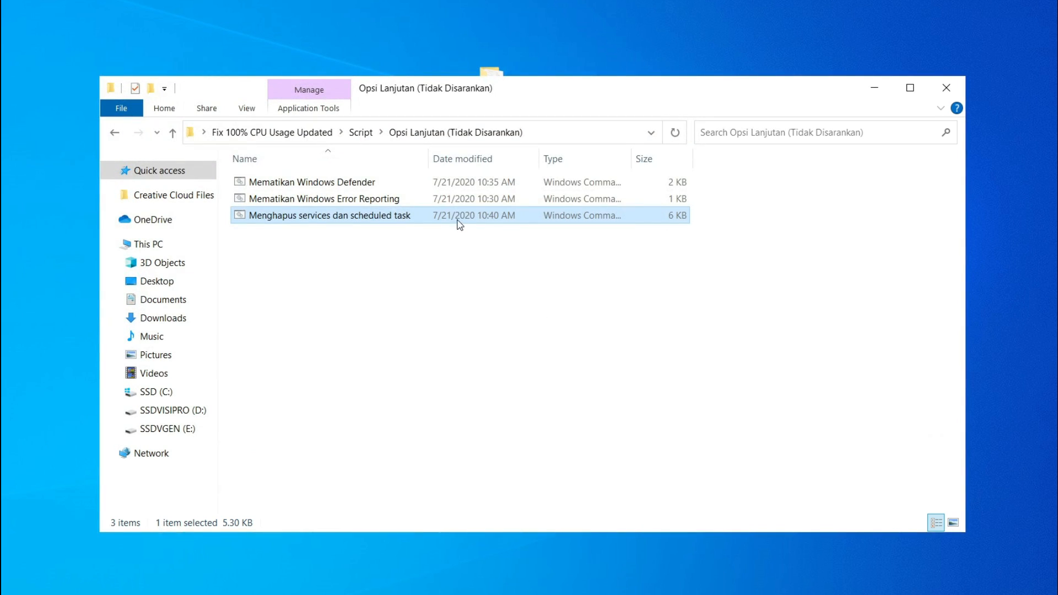
Step: Return to the "Fix 100% CPU Usage Updated" folder and merge the "Fix 100% CPU Usage" registration file into the registry
click(369, 133)
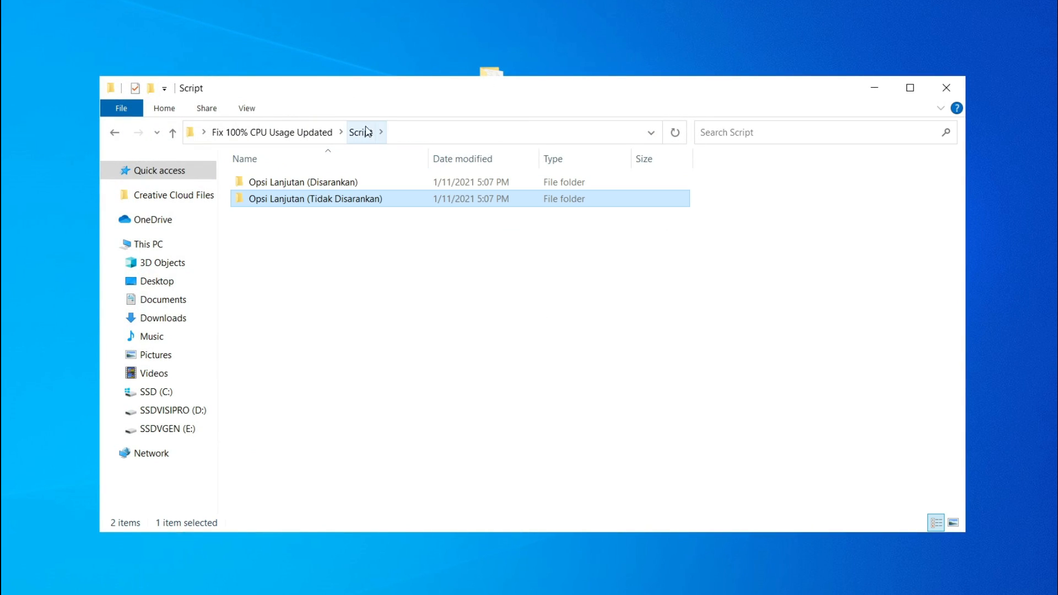
click(329, 135)
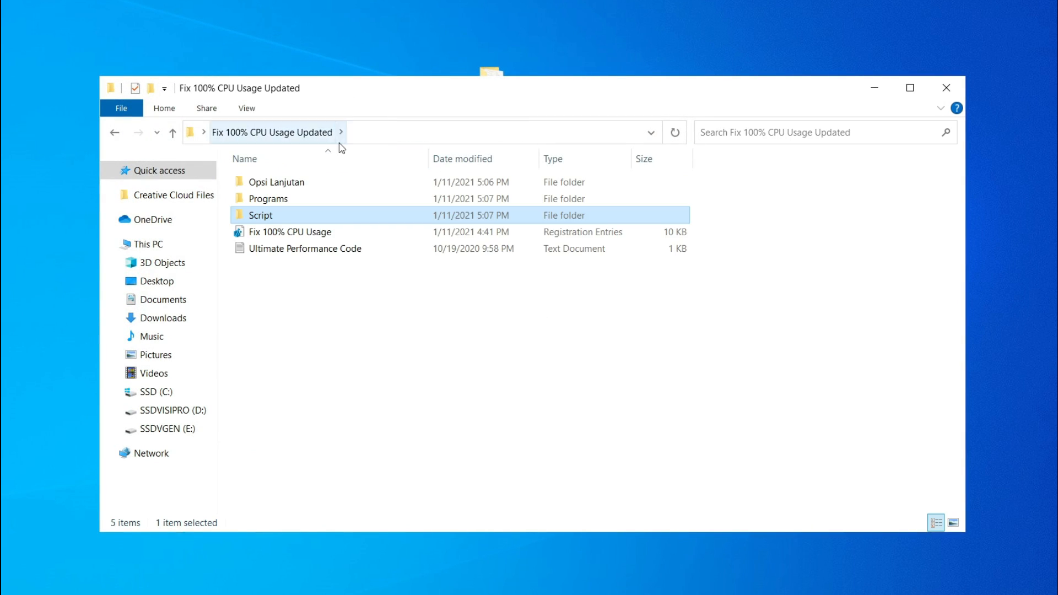
double_click(323, 235)
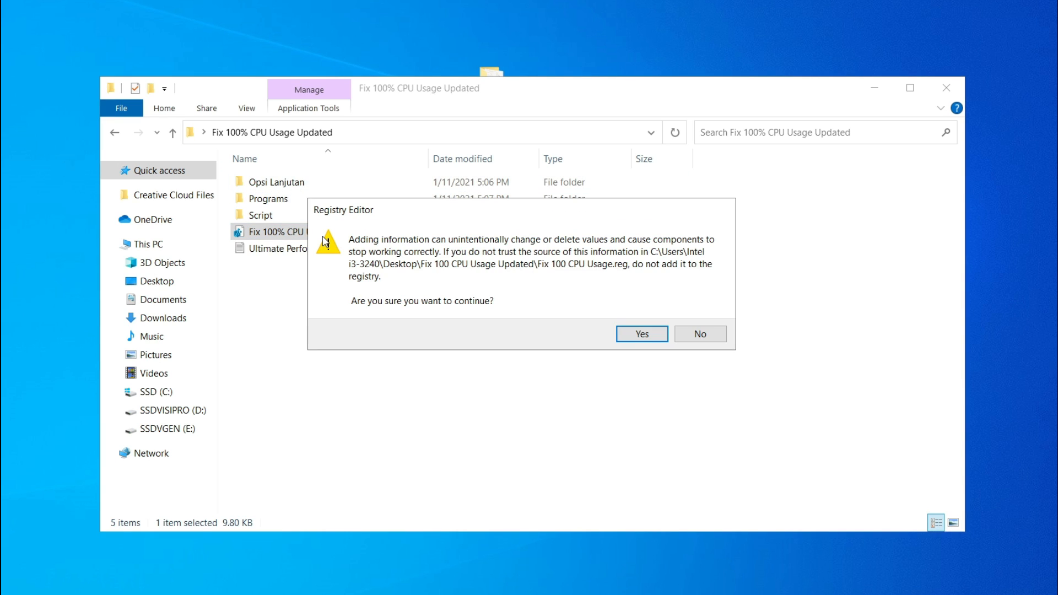
click(635, 333)
click(695, 310)
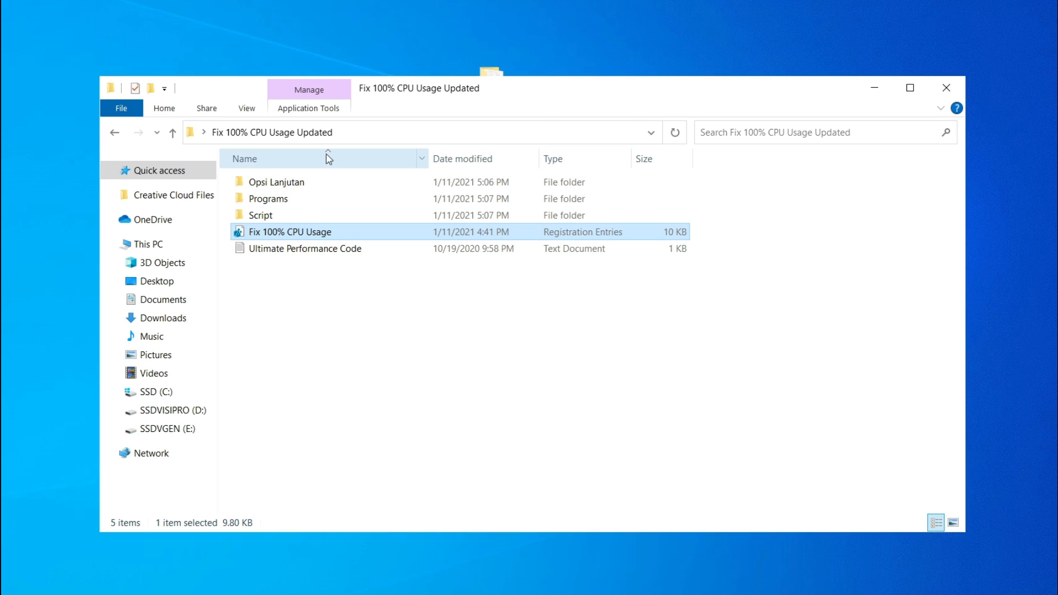
Step: From the Opsi Lanjutan folder's Autorun subfolder, run Autorun as administrator and reposition its window so it is fully visible
double_click(282, 184)
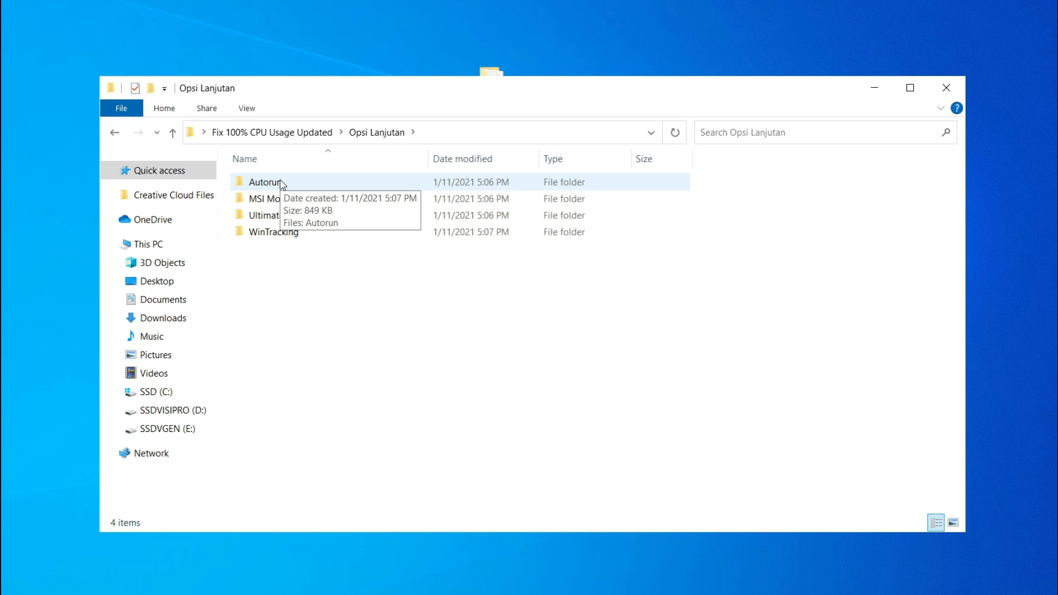
click(293, 189)
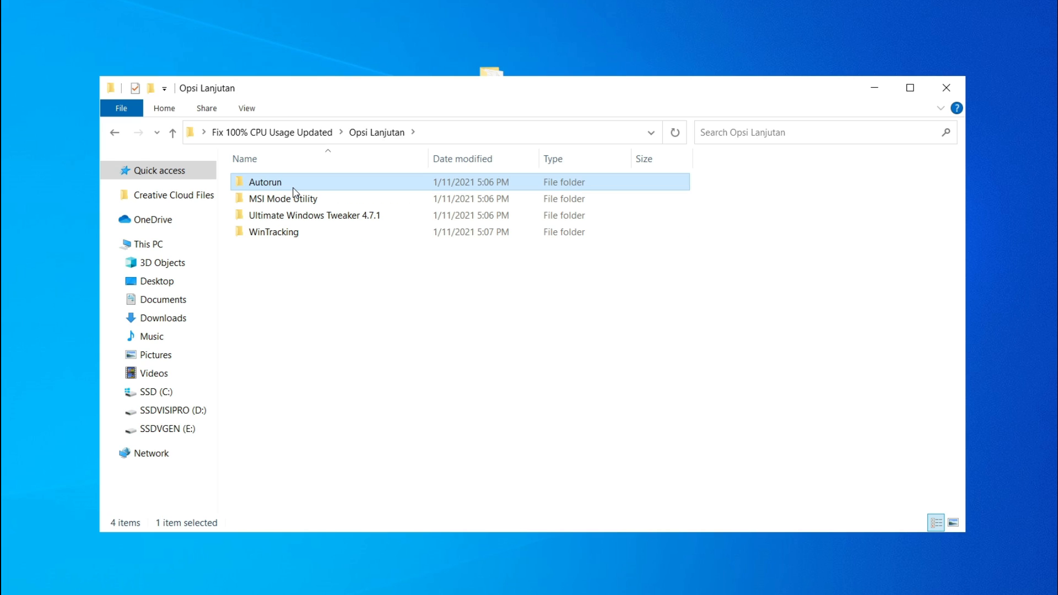
click(294, 200)
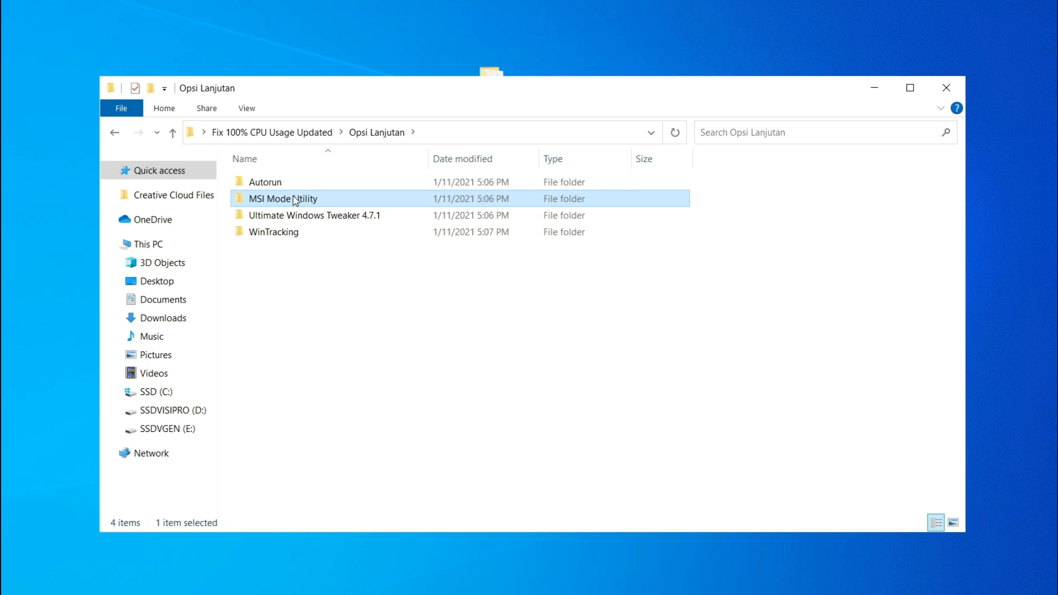
click(295, 219)
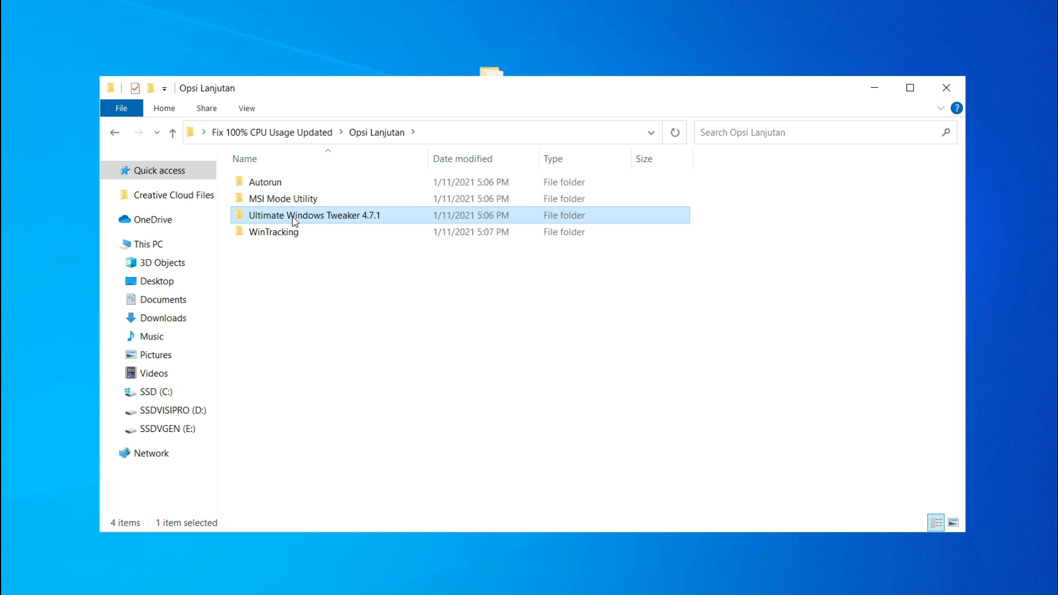
click(291, 235)
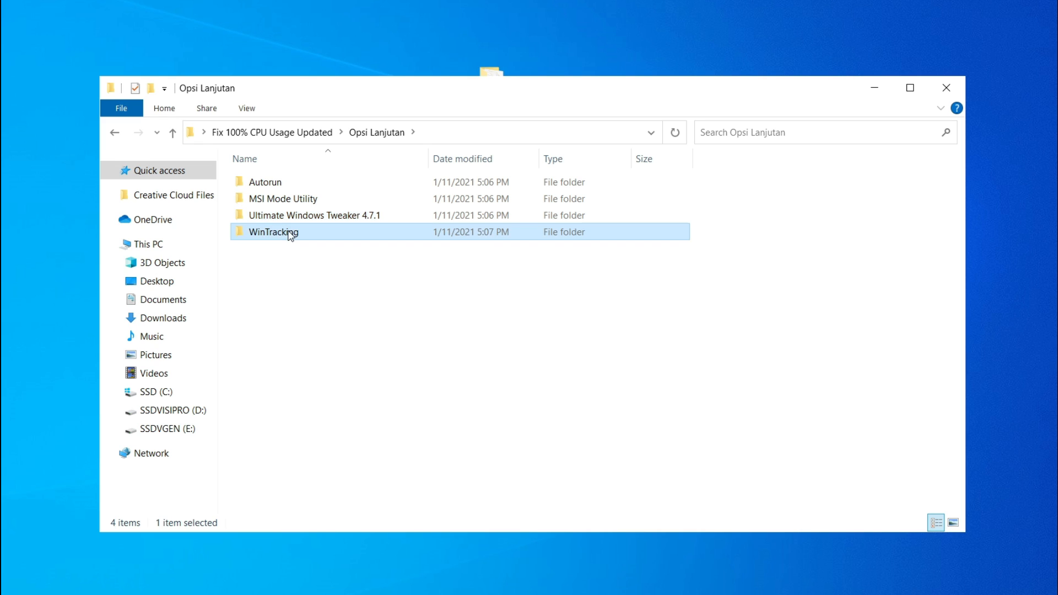
double_click(272, 185)
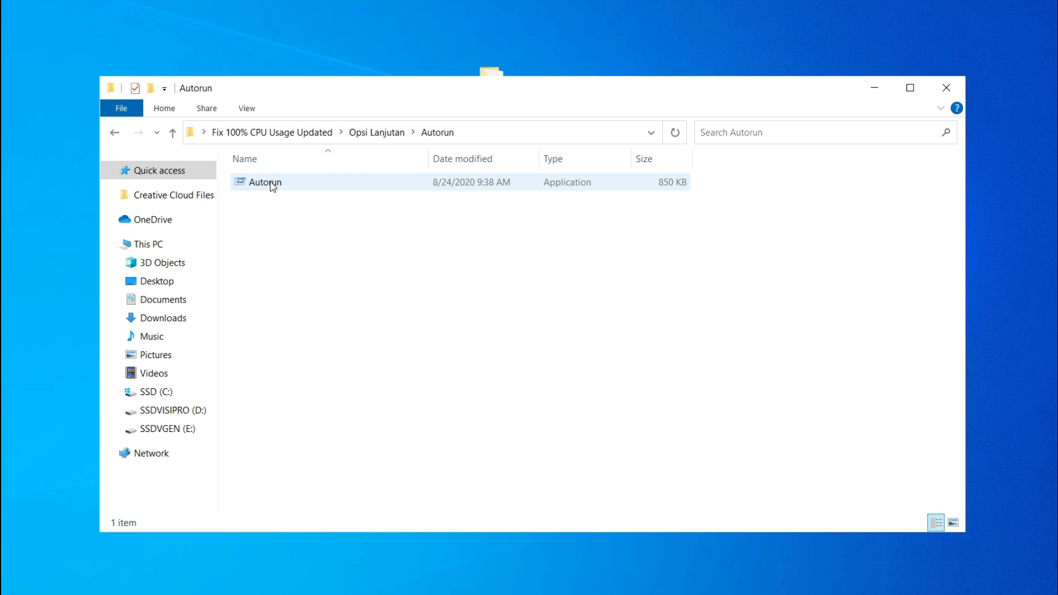
right_click(272, 186)
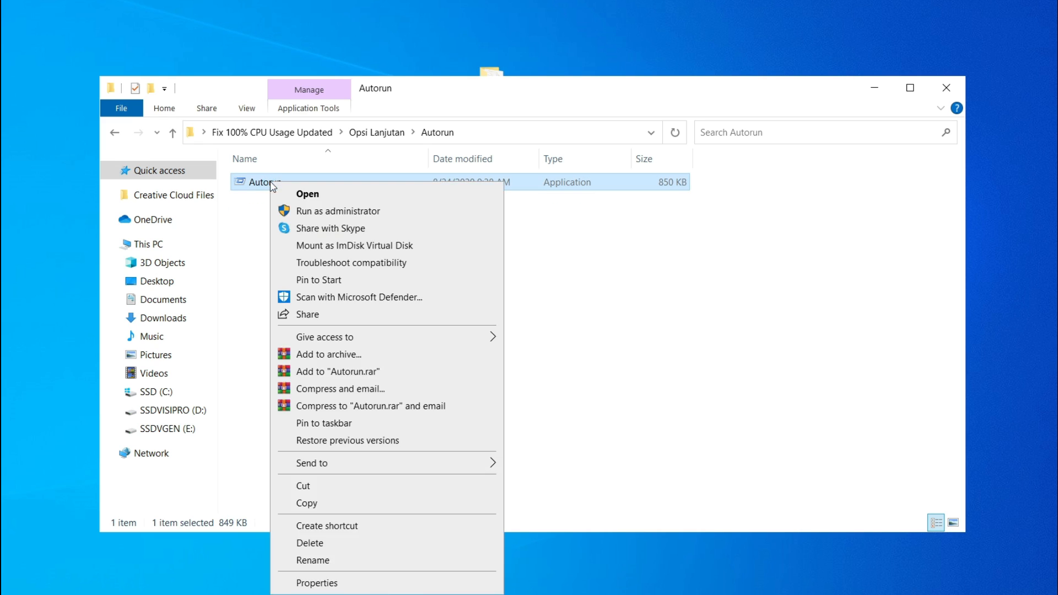
click(319, 212)
click(602, 408)
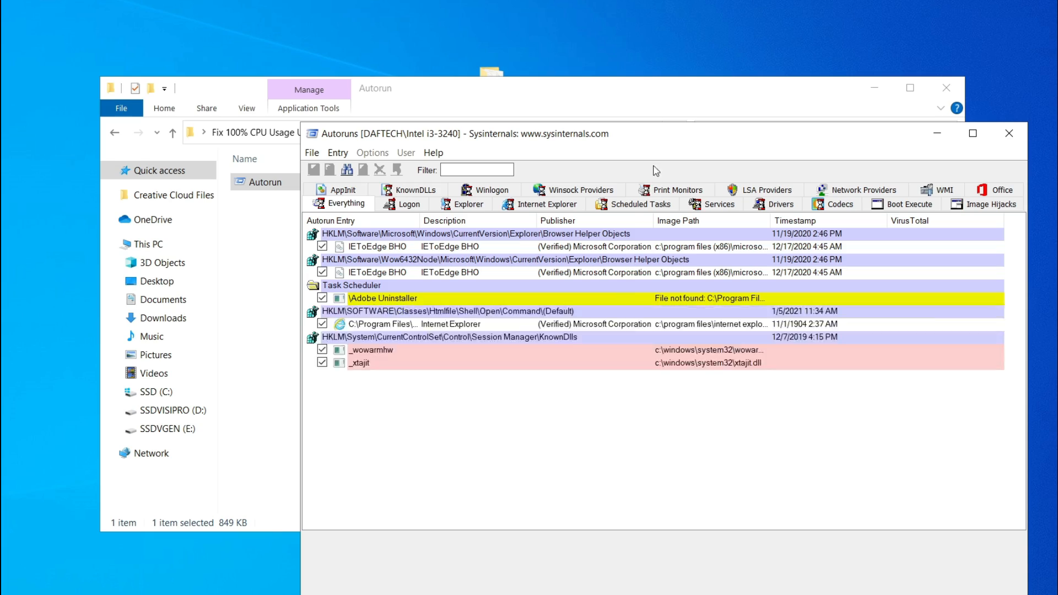
drag(664, 137, 543, 75)
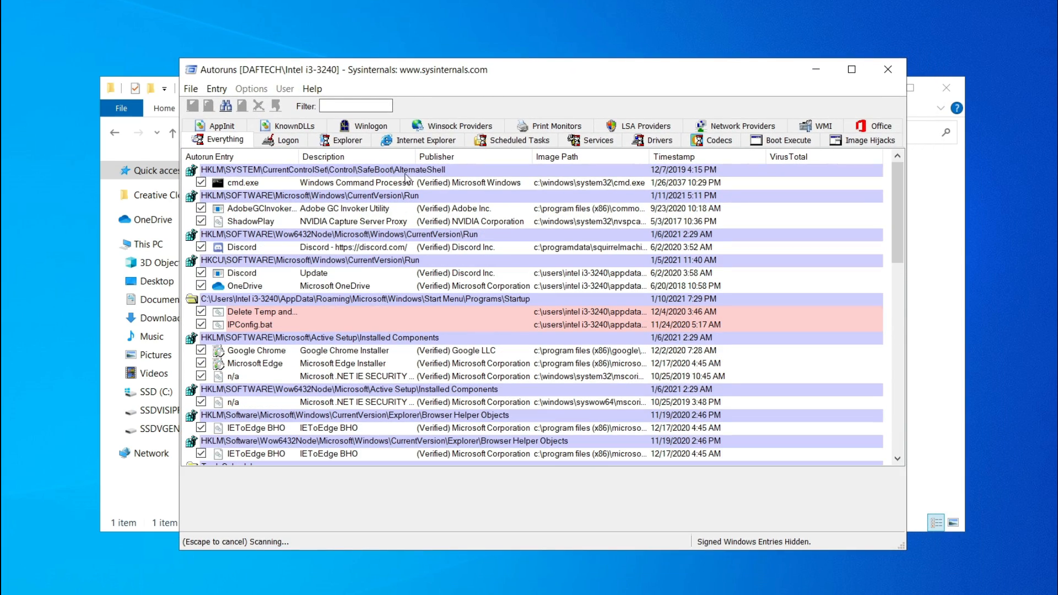
Step: Disable the AdobeGCInvoker, OneDrive, Google Chrome and Microsoft Edge logon entries in Autoruns
click(284, 142)
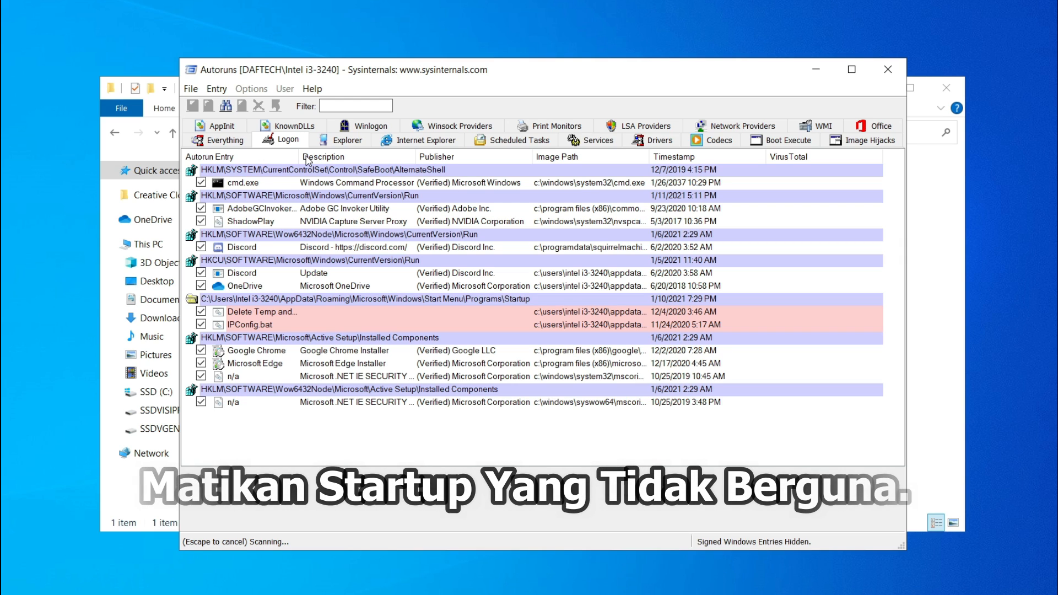
click(201, 208)
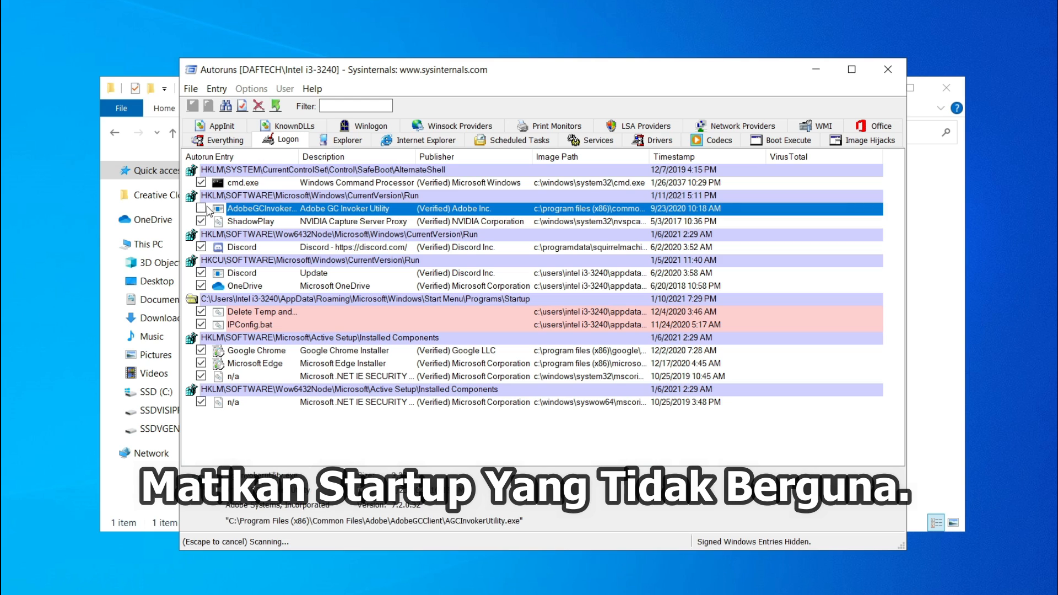
click(201, 285)
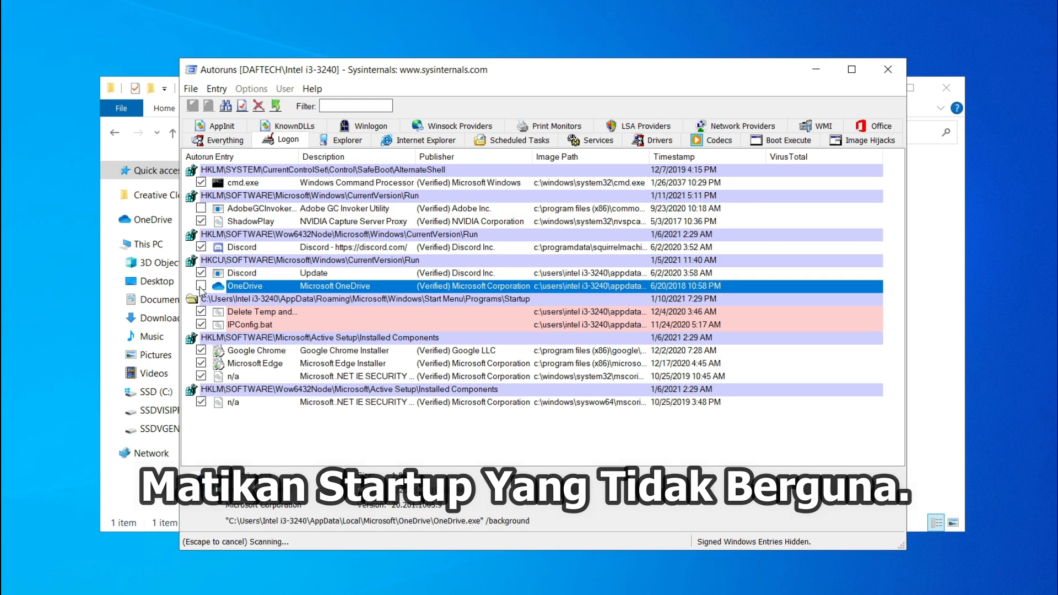
click(201, 351)
click(201, 363)
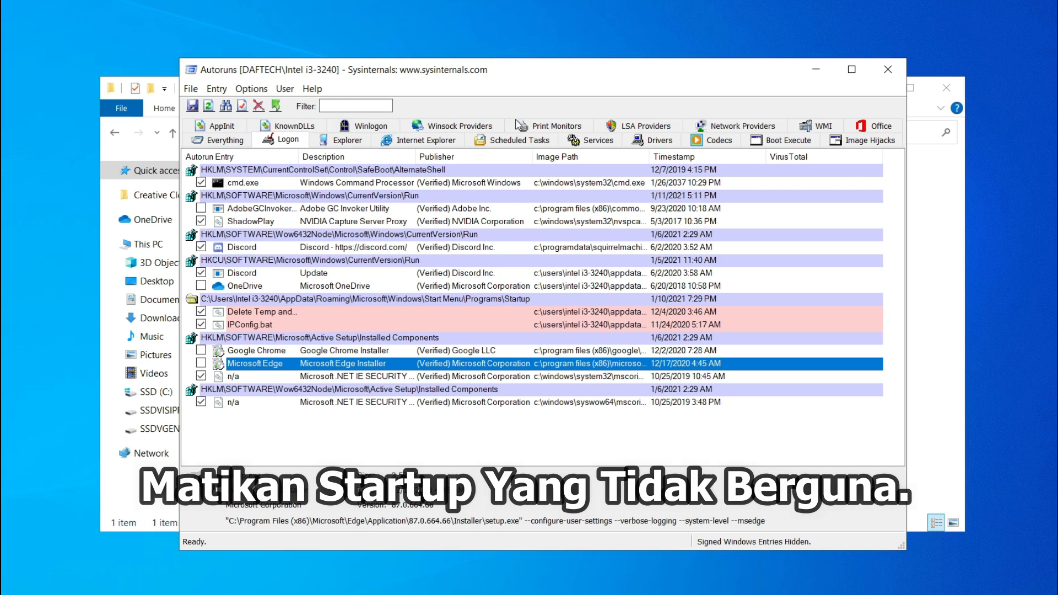
Step: Disable the Adobe Uninstaller, AdobeGCInvoker, FRAPS and both GoogleUpdate scheduled tasks
click(539, 144)
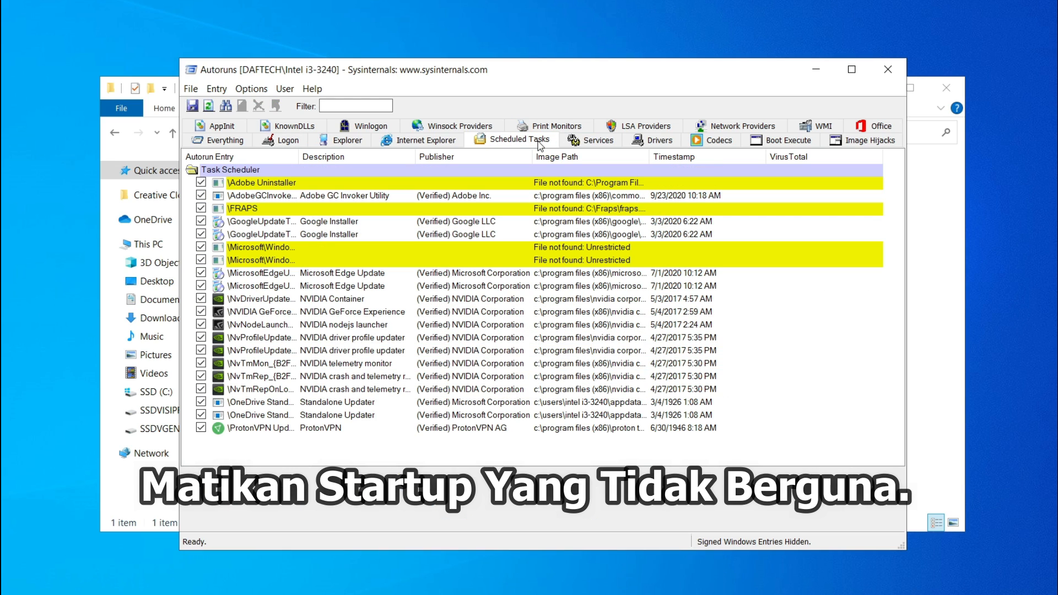
click(201, 182)
click(200, 195)
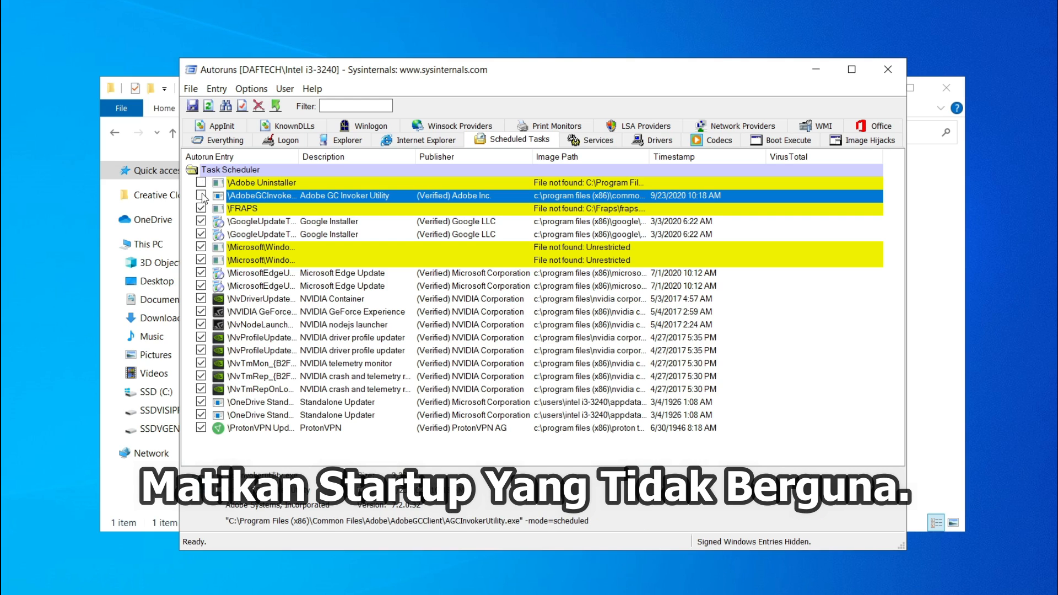
click(201, 208)
click(201, 221)
click(200, 234)
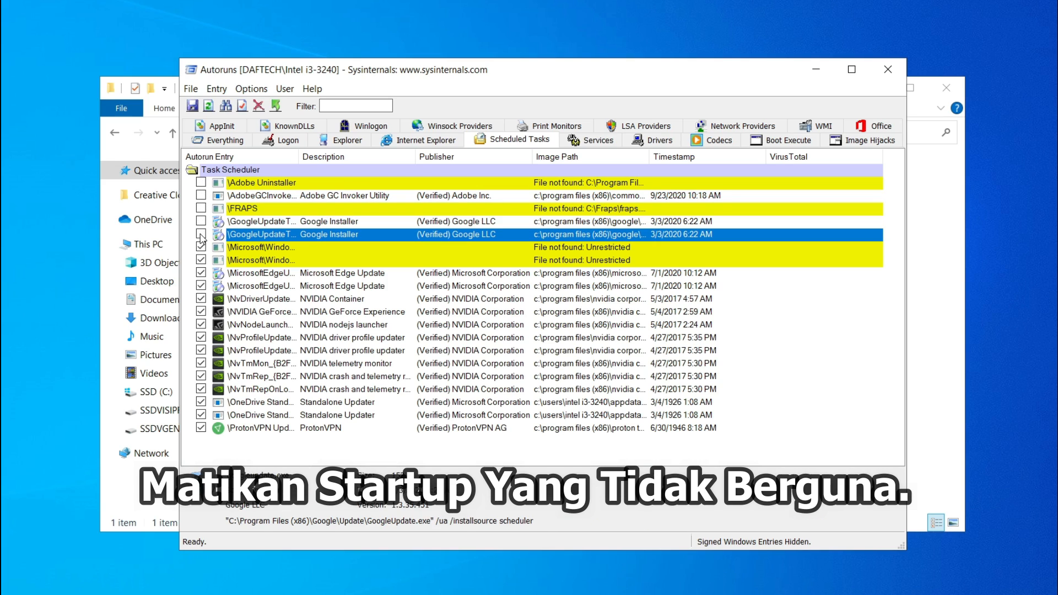
Step: Disable the two Microsoft\Windows tasks with missing files, both Microsoft Edge Update tasks, both OneDrive Standalone Updater tasks and the ProtonVPN task
click(201, 246)
click(201, 260)
click(200, 272)
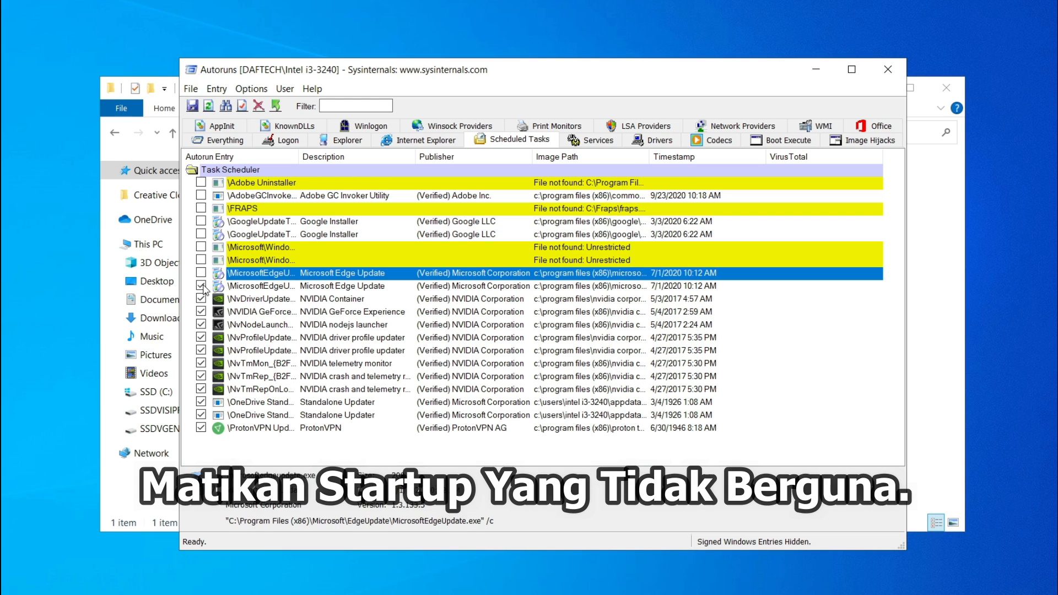
click(200, 286)
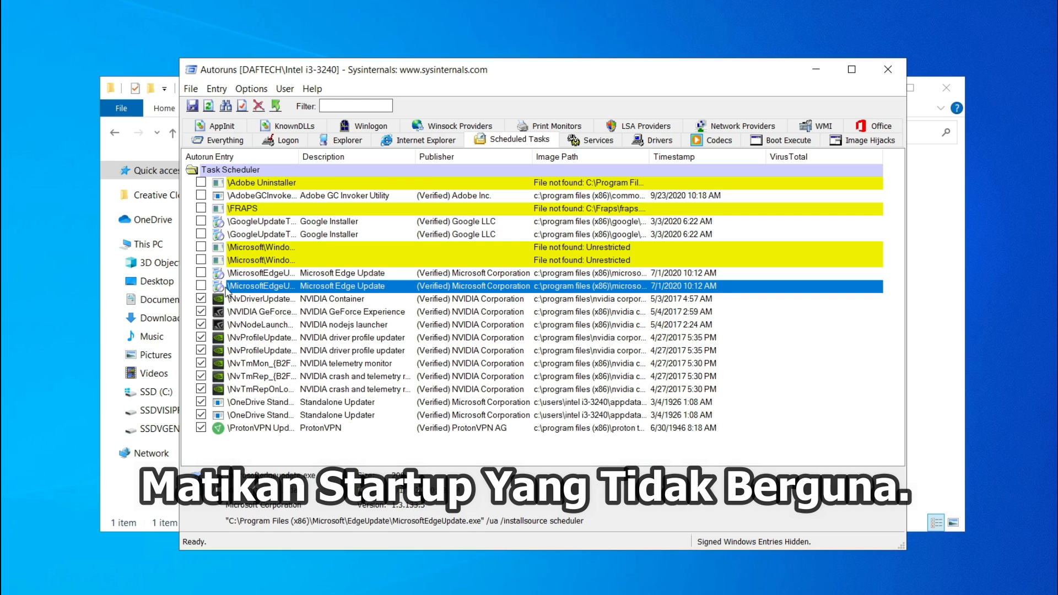
click(201, 401)
click(200, 415)
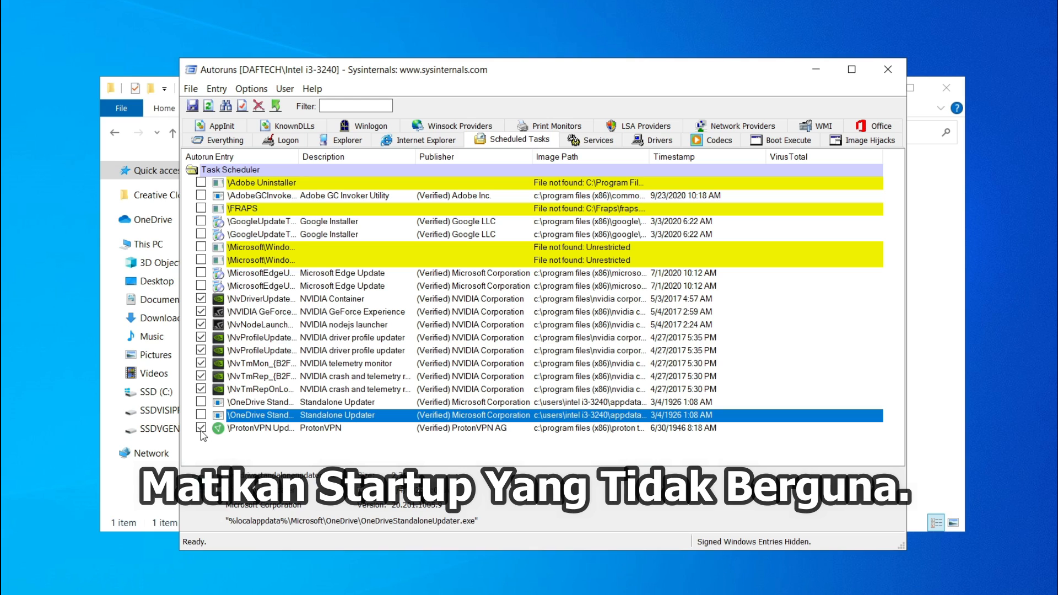
click(200, 428)
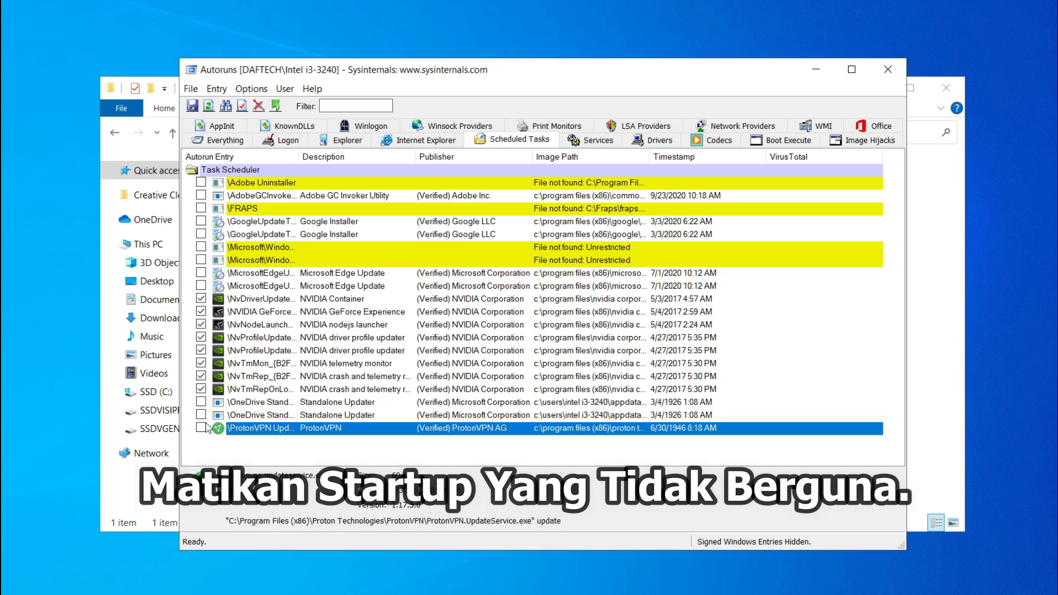
Step: Disable the edgeupdate, edgeupdatem, FontCache3.0.0.0 and Microsoft Edge Elevation services in Autoruns, and close the program
click(593, 142)
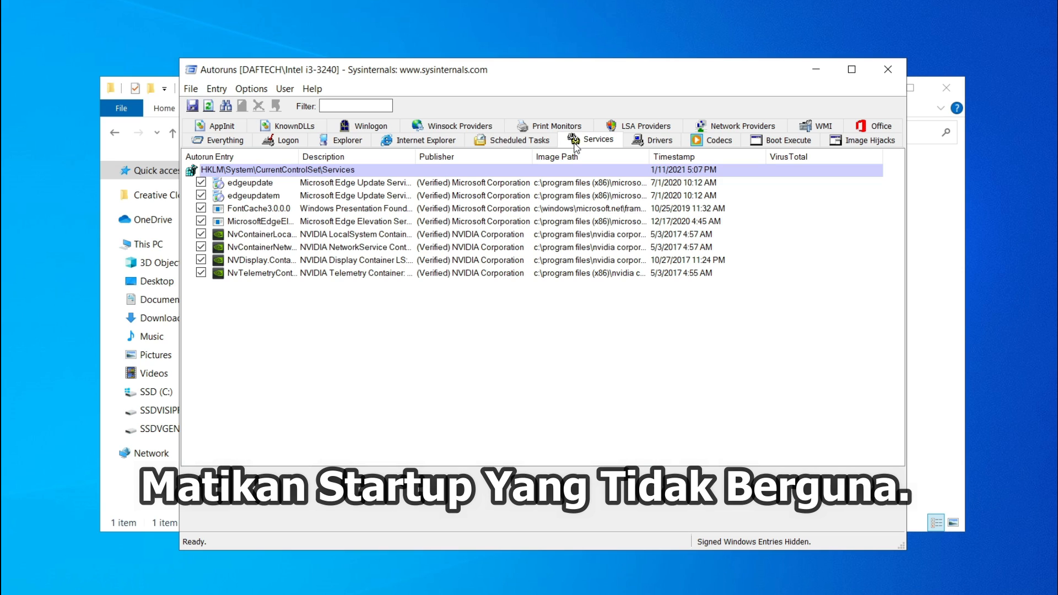
click(201, 183)
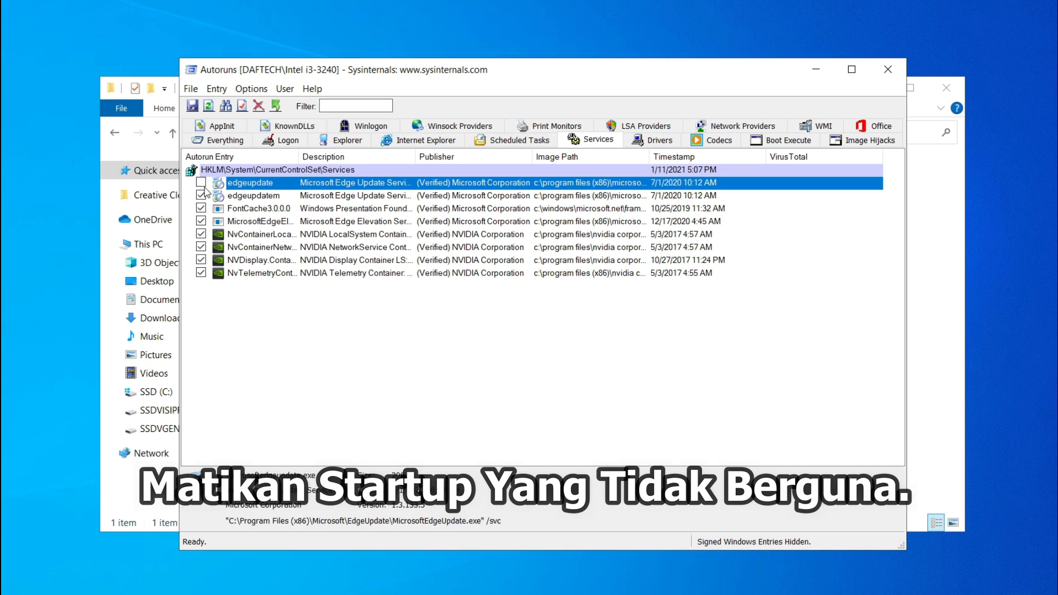
click(201, 196)
click(201, 208)
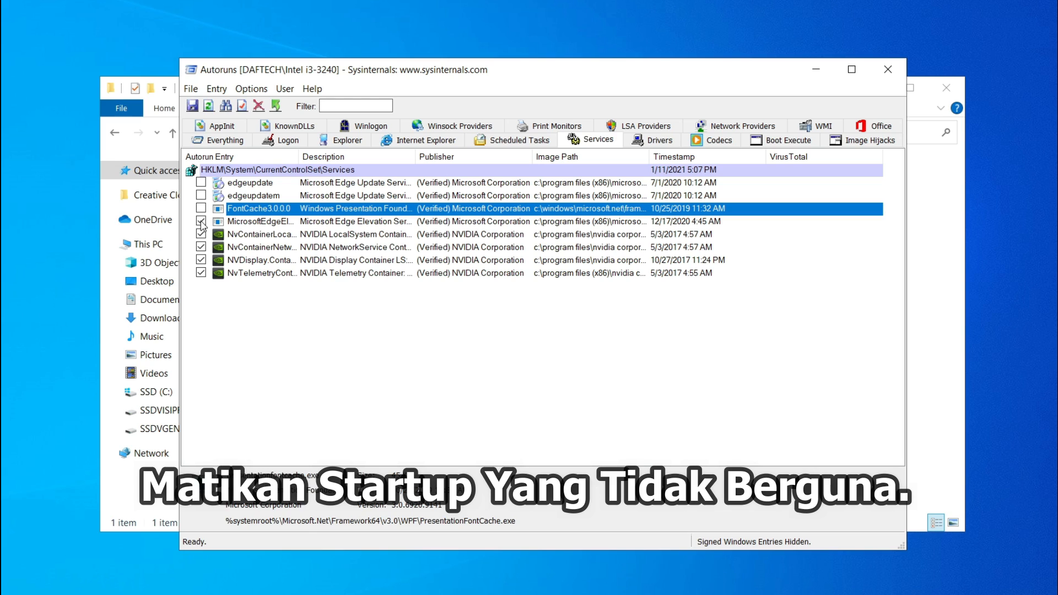
click(201, 221)
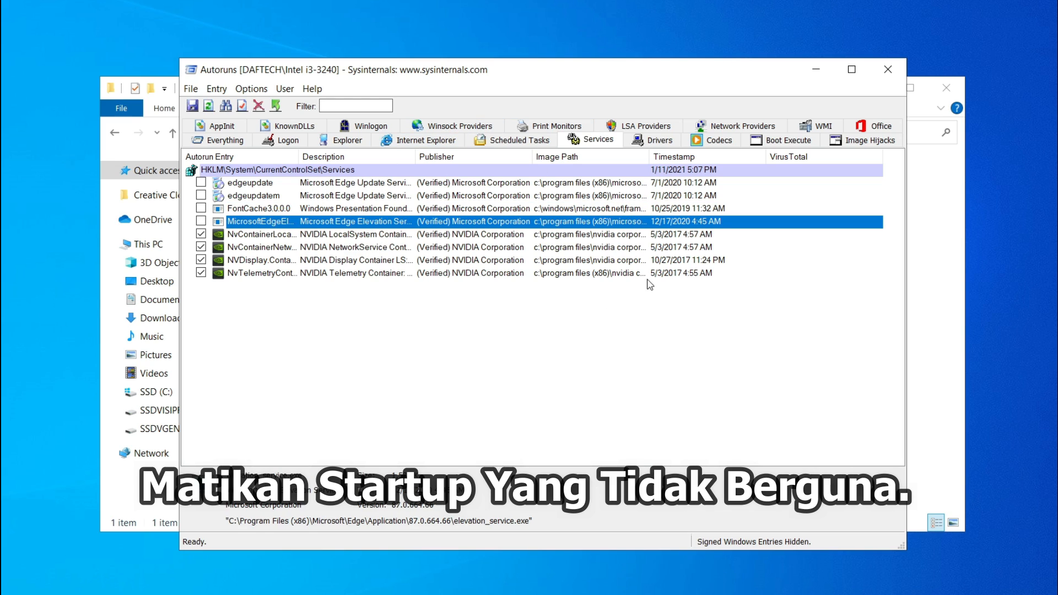
click(890, 64)
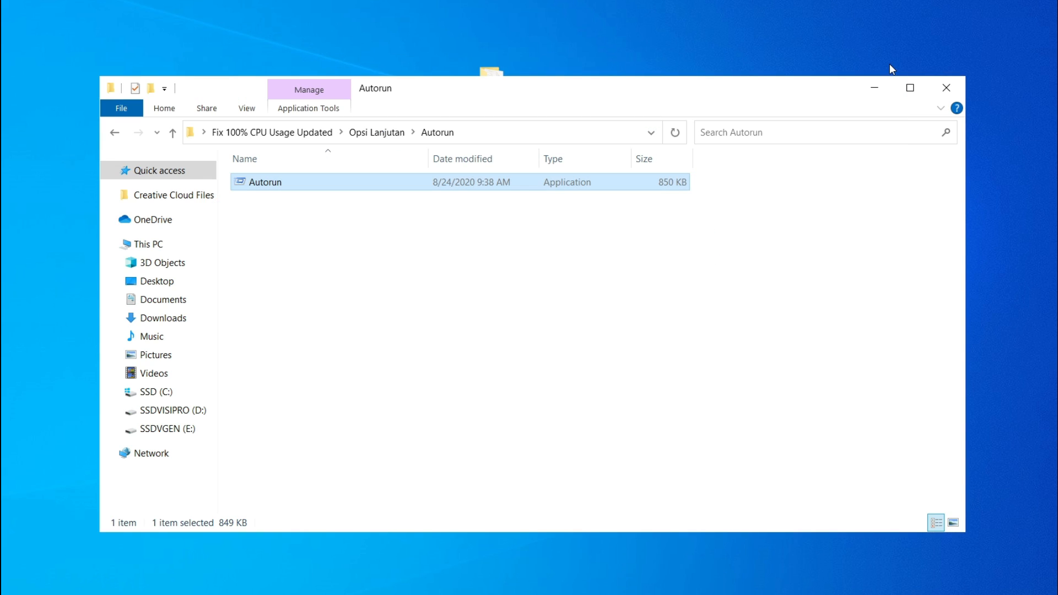
Step: From the Opsi Lanjutan folder's MSI Mode Utility subfolder, run MSI Mode Utility v2 as administrator and reposition its window so it is fully visible
click(378, 132)
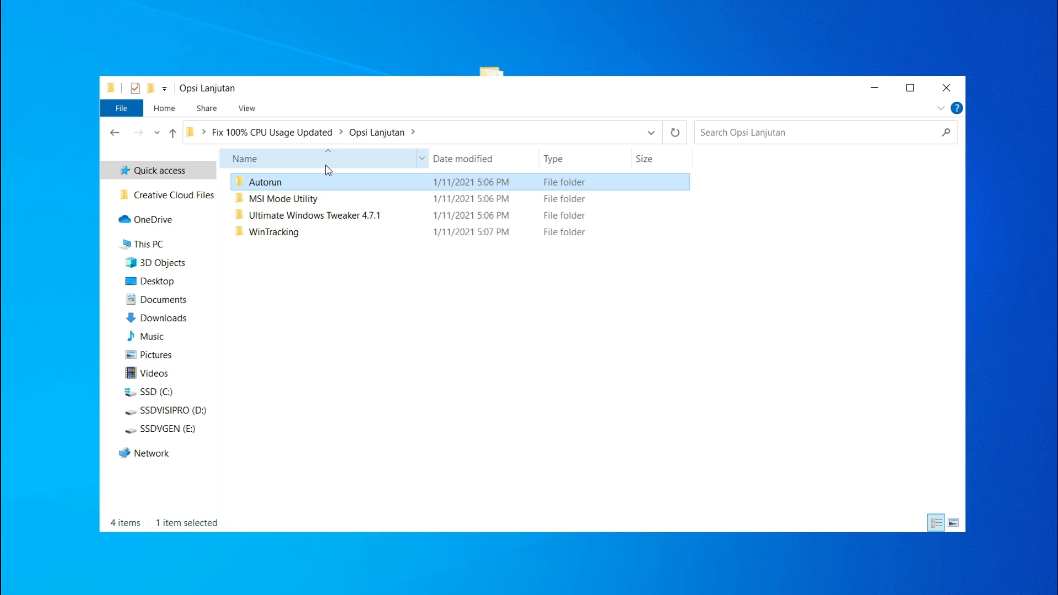
double_click(305, 202)
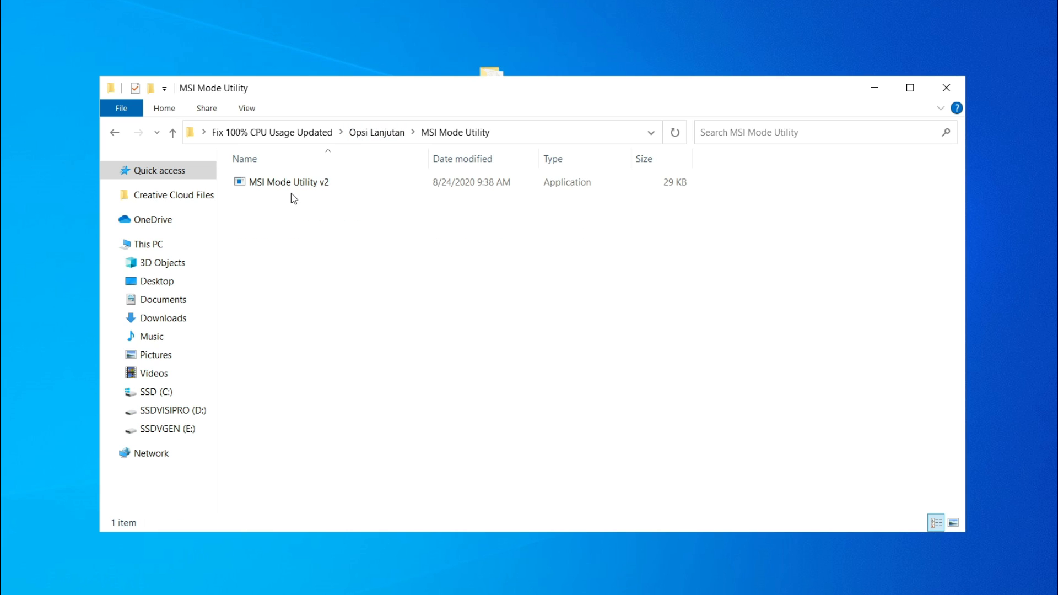
click(292, 185)
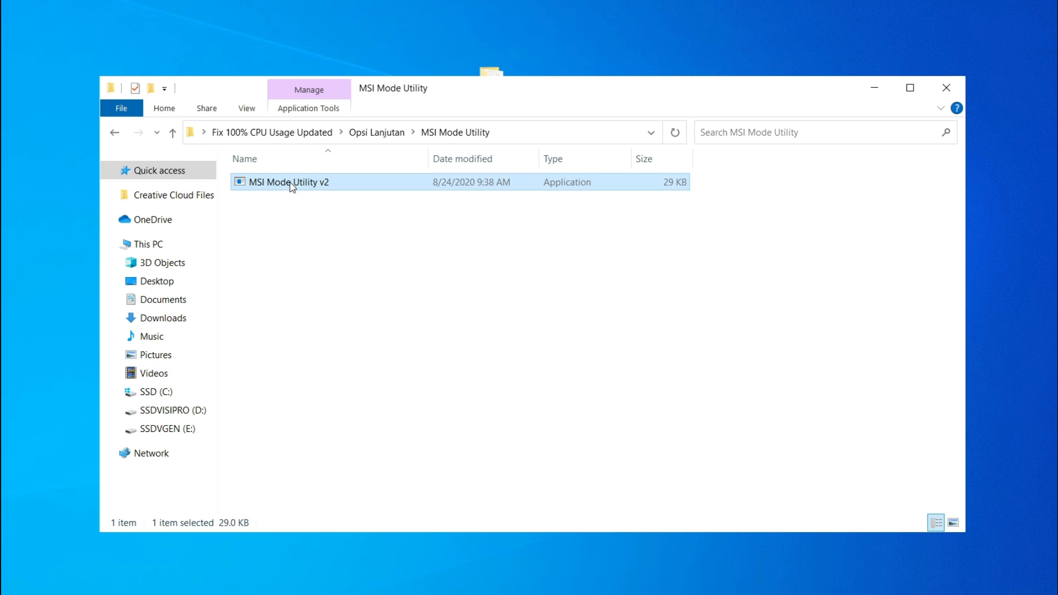
right_click(292, 185)
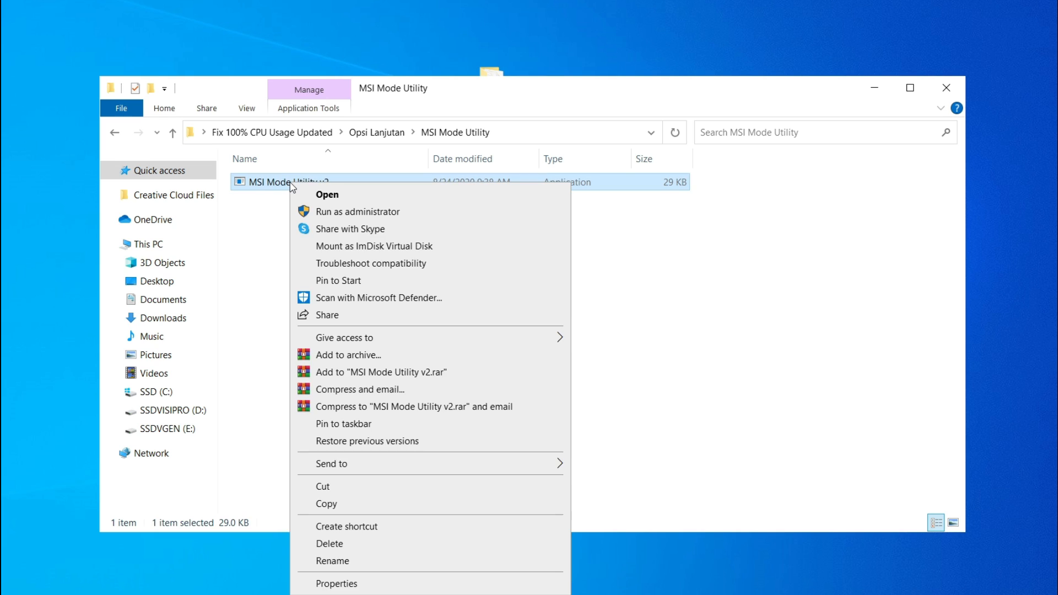
click(334, 208)
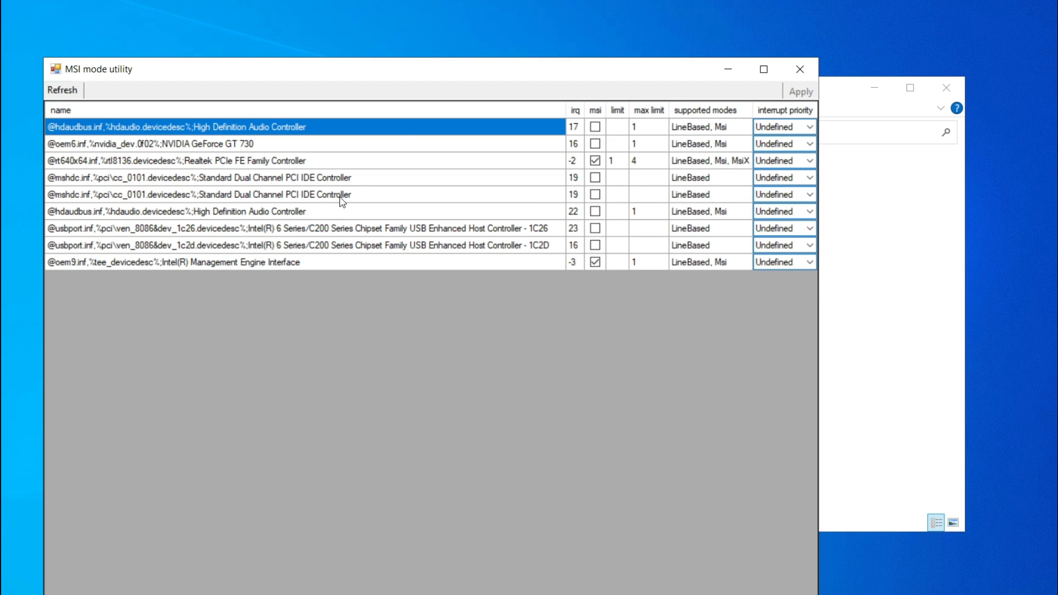
drag(467, 78, 556, 33)
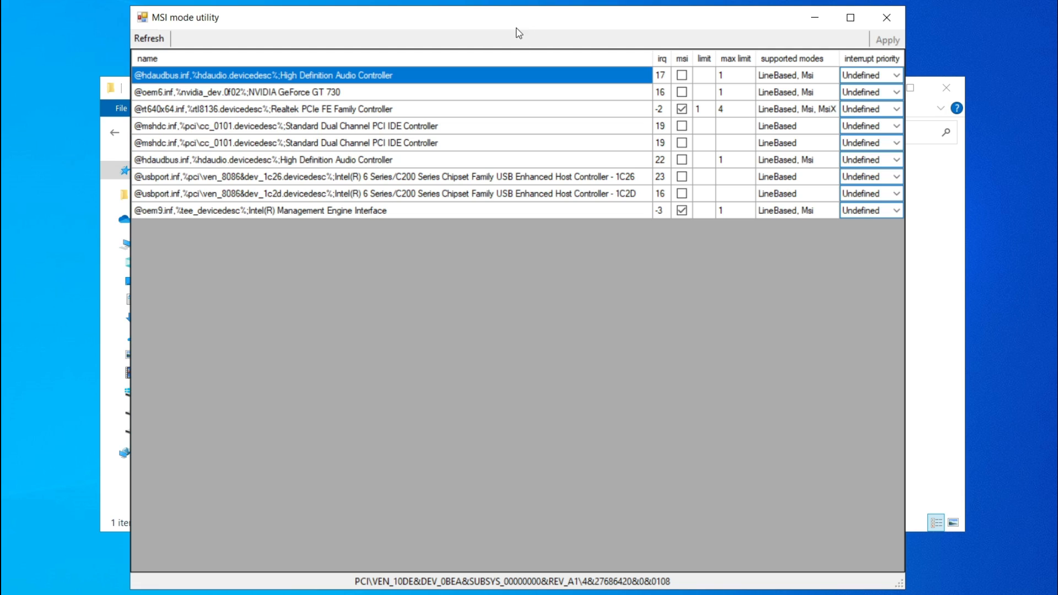
Step: Enable MSI mode for the NVIDIA GeForce GT 730 and set its interrupt priority to High
click(390, 98)
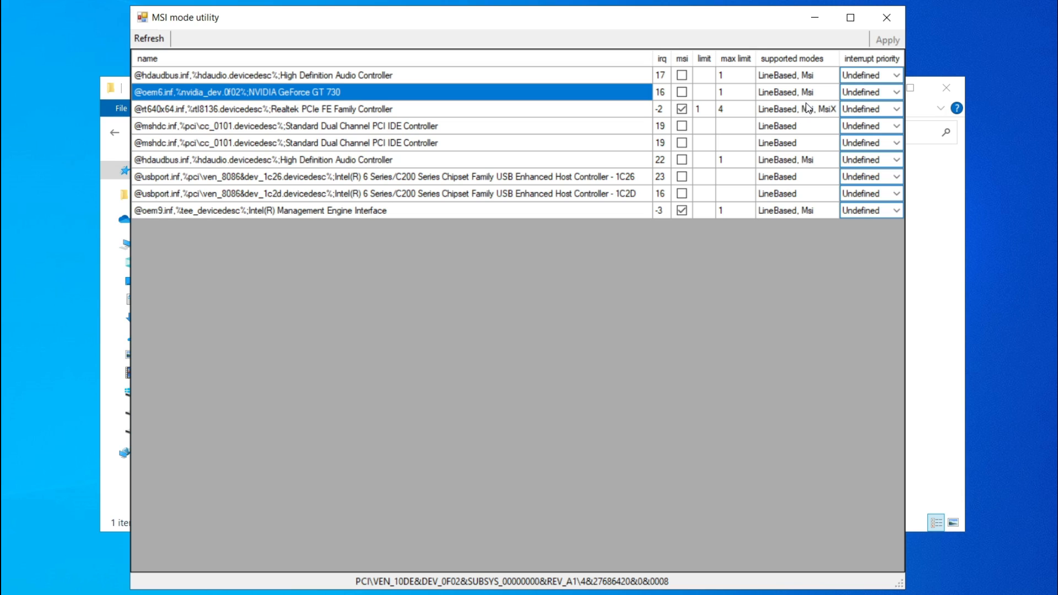
click(682, 93)
click(896, 97)
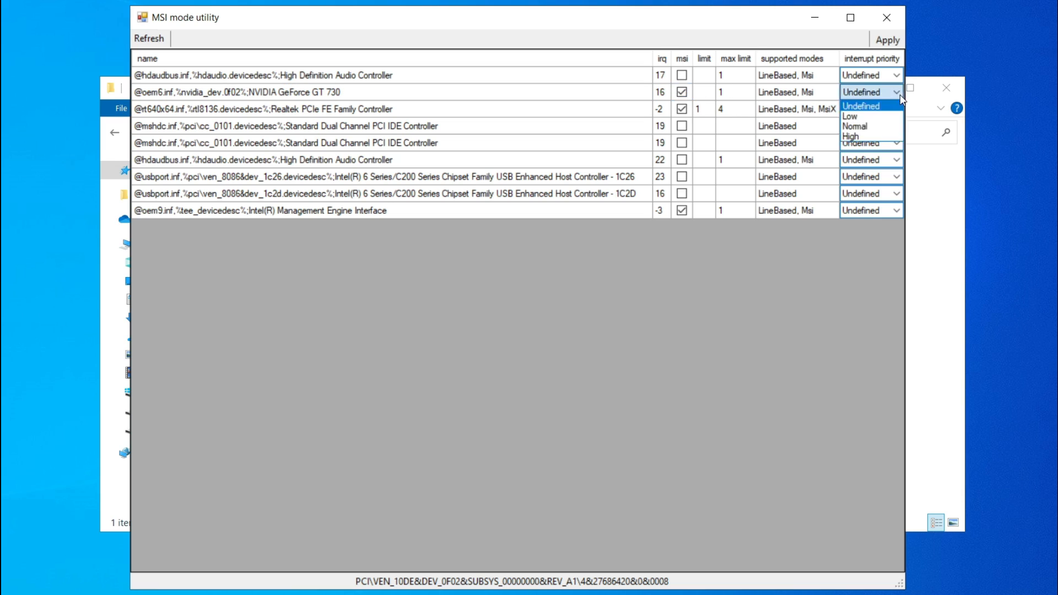
click(876, 138)
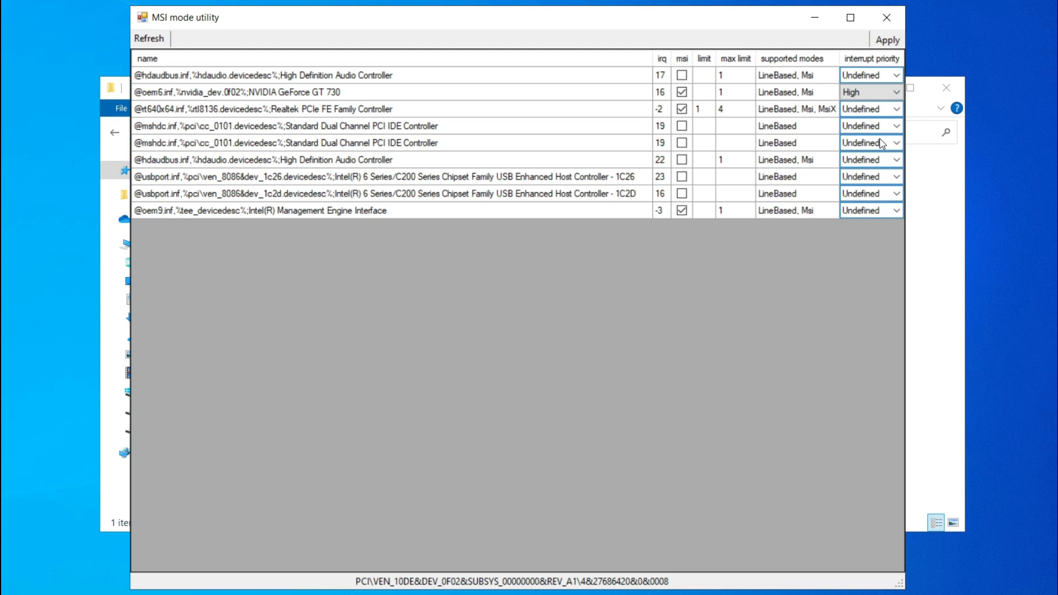
Step: Set the Realtek PCIe FE Family Controller's interrupt priority to High, apply the changes and close the MSI utility
click(478, 114)
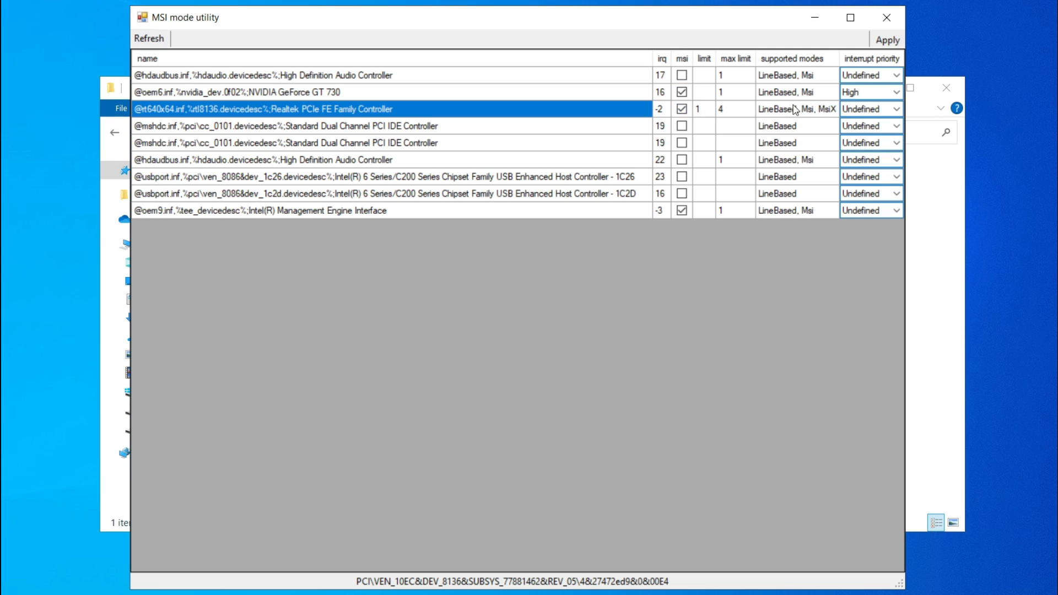
click(896, 110)
click(885, 157)
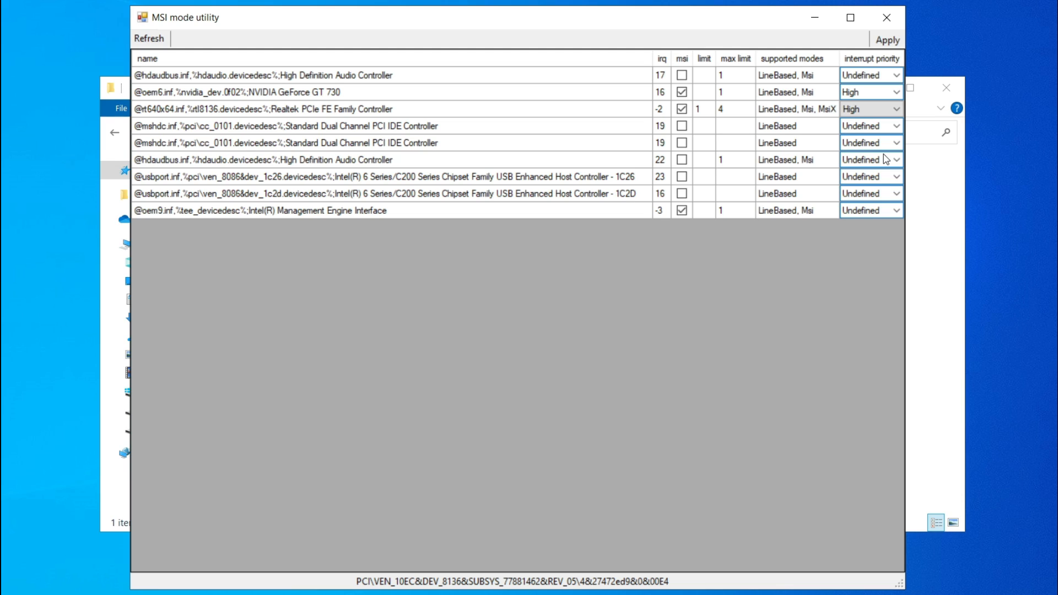
click(881, 42)
click(888, 18)
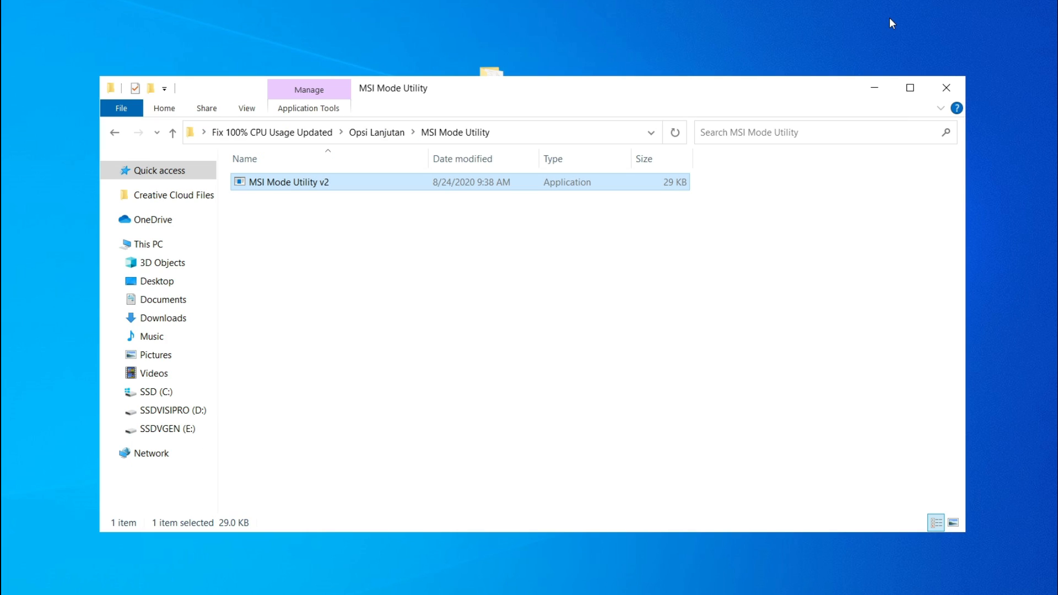
Step: From Opsi Lanjutan's Ultimate Windows Tweaker 4.7.1 folder, run the tweaker as administrator and acknowledge the restore point recommendation
click(393, 135)
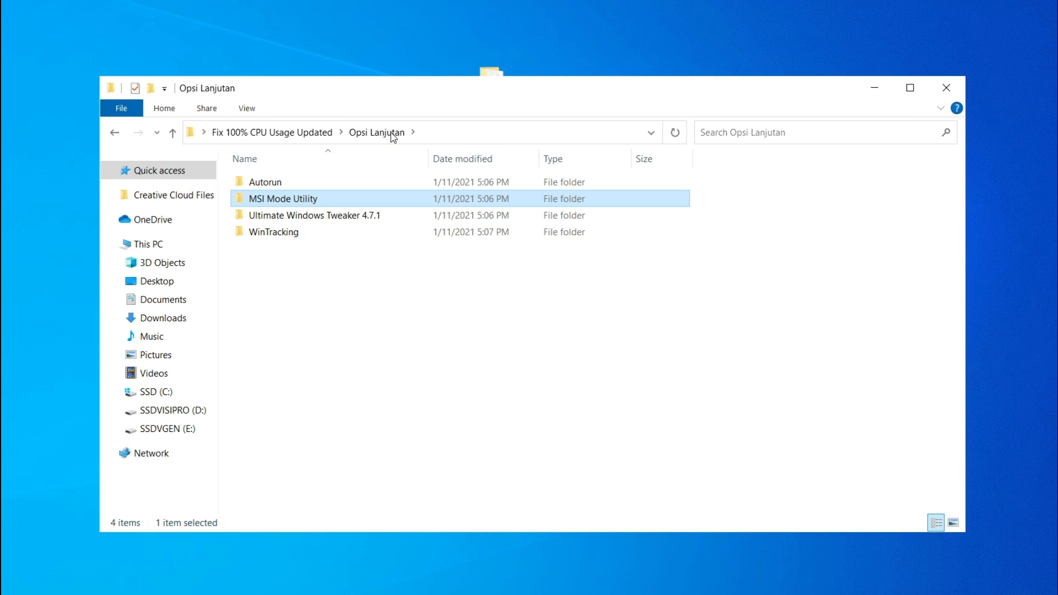
double_click(321, 218)
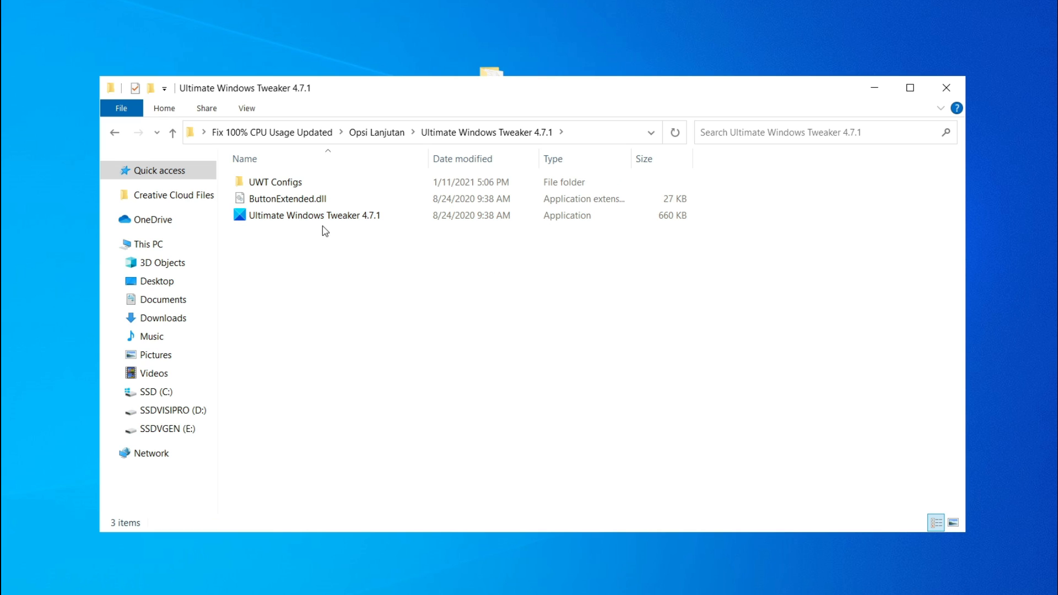
right_click(325, 223)
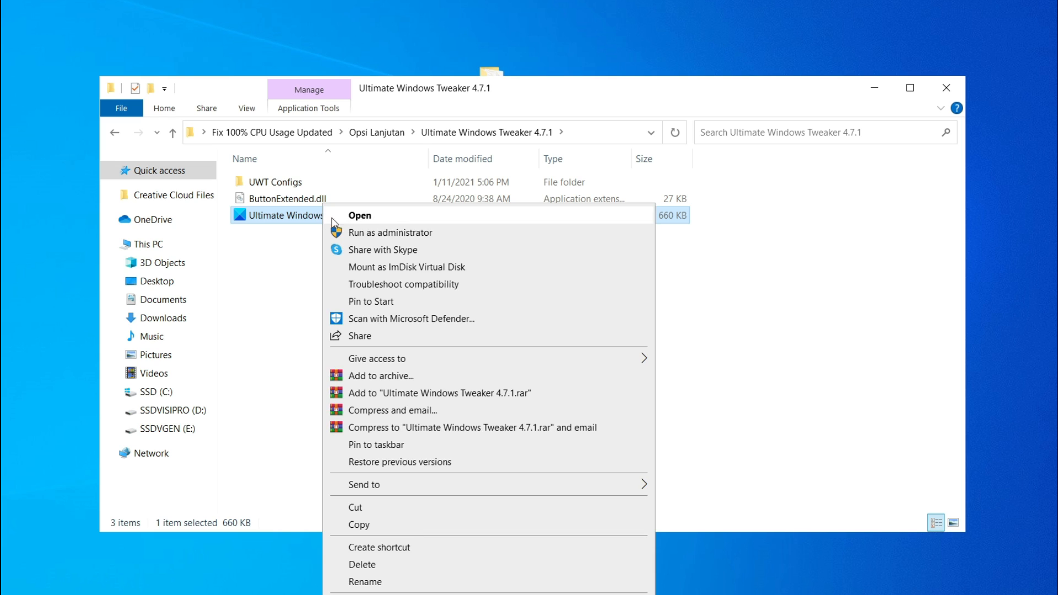
click(367, 232)
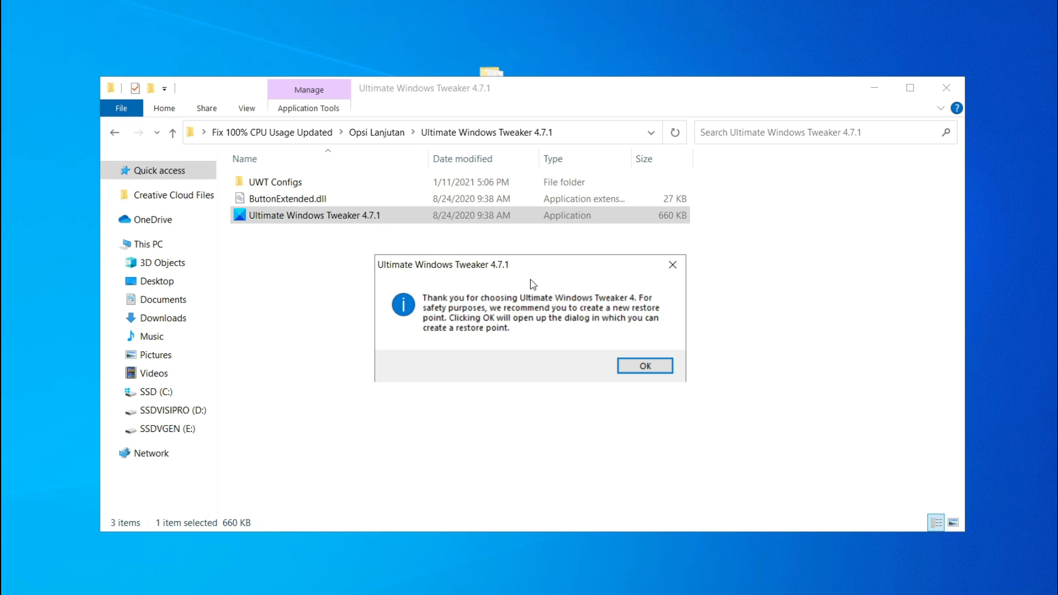
click(669, 366)
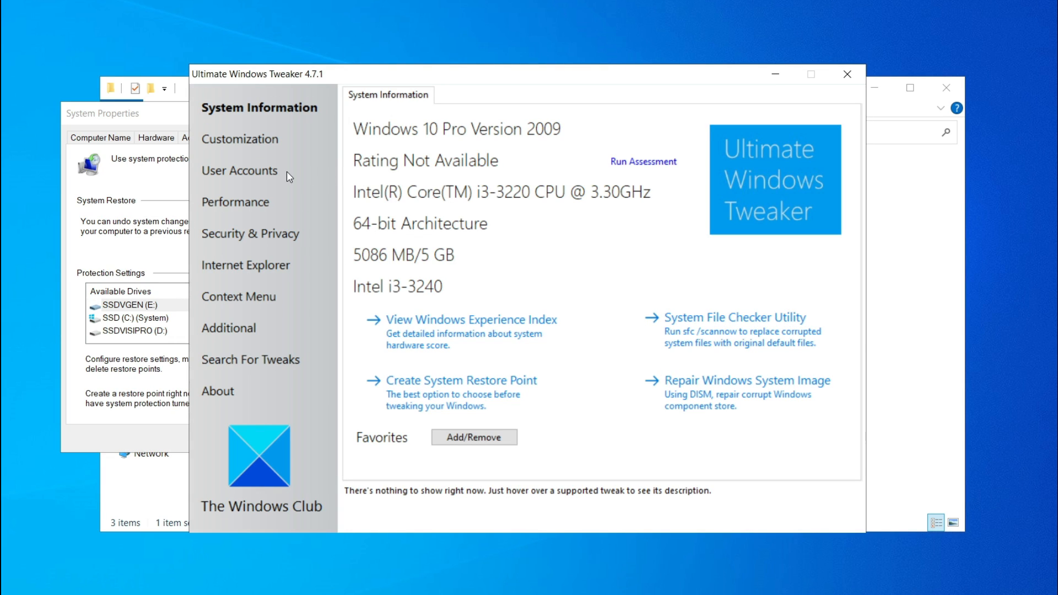
Step: Close System Properties without creating a restore point, and turn off the tweaker's Restart Explorer After Applying Settings option
click(168, 211)
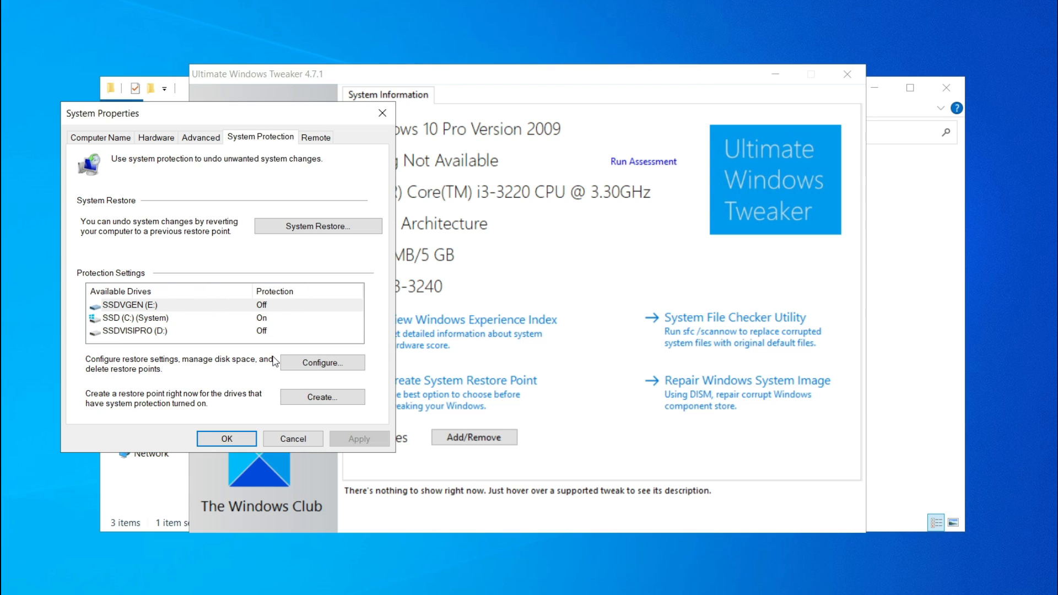
click(383, 112)
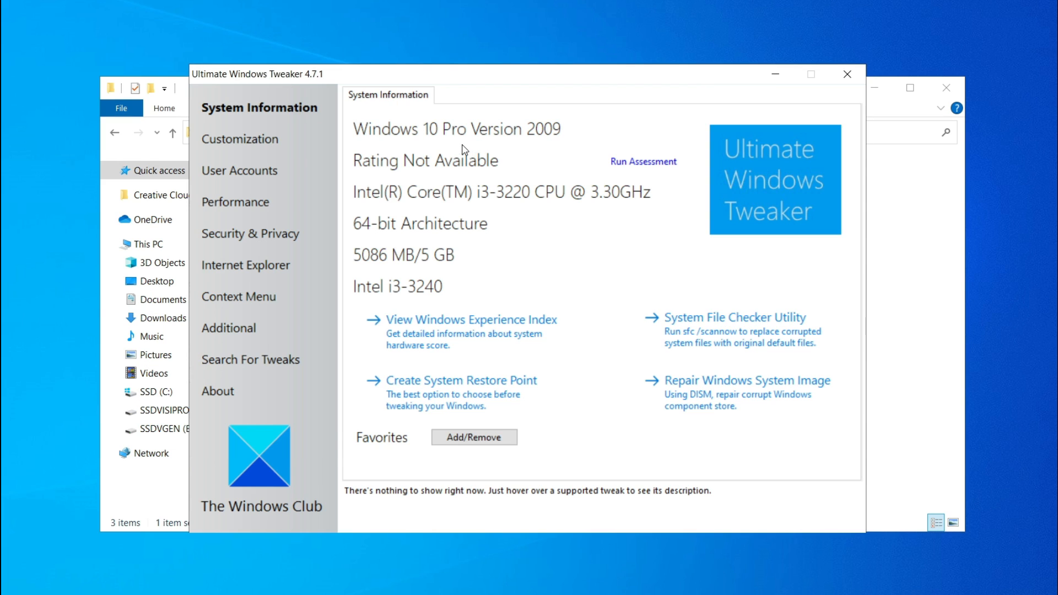
click(240, 339)
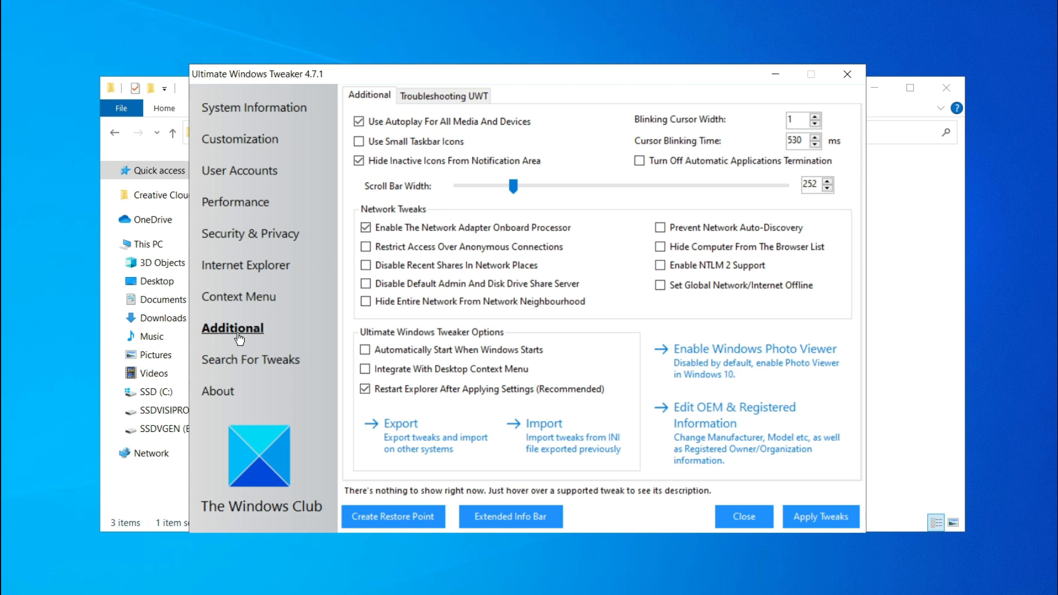
click(370, 390)
Step: Enable the performance tweaks for always unloading DLLs and disabling automatic folder view discovery, the search indexer, smooth scrolling and Edge tab preloading
click(248, 202)
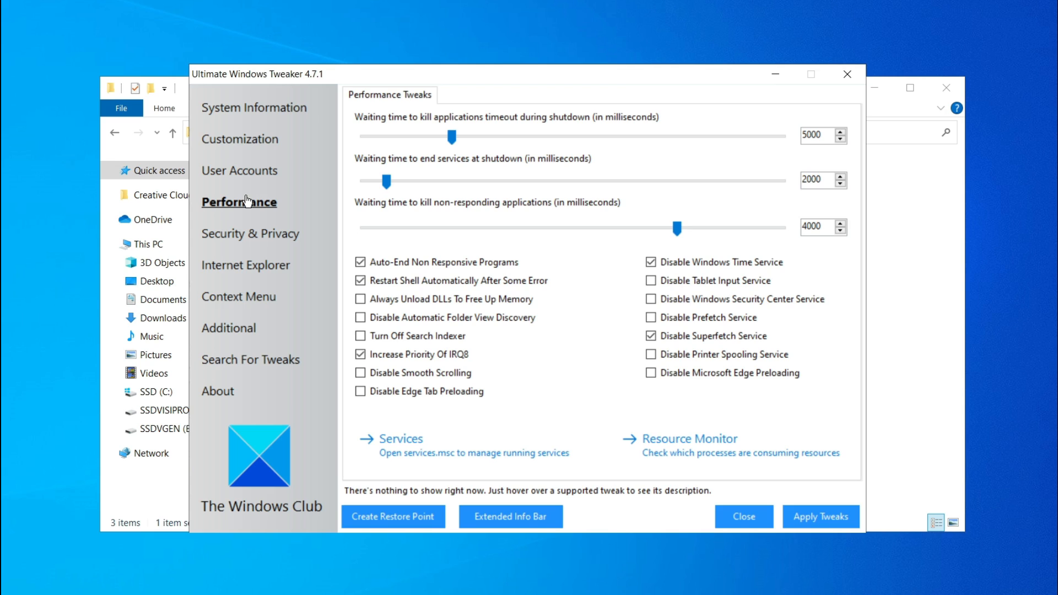
click(360, 298)
click(361, 318)
click(360, 335)
click(361, 373)
click(370, 393)
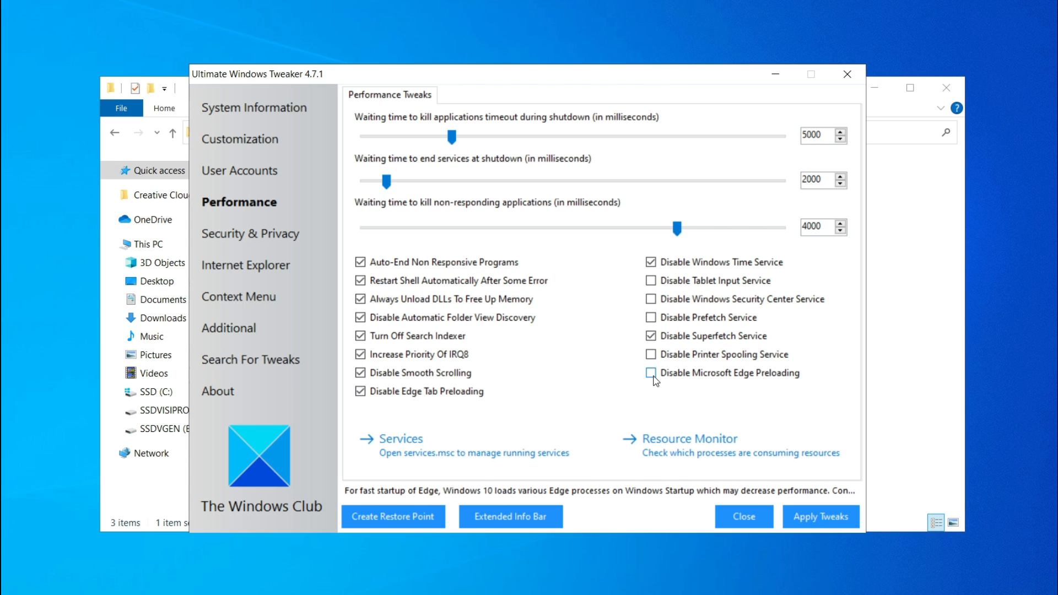
Step: Select disabling of Edge preloading, Printer Spooling, Prefetch and Windows Security Center, deselect Disable Windows Time Service, and apply the performance tweaks
click(654, 377)
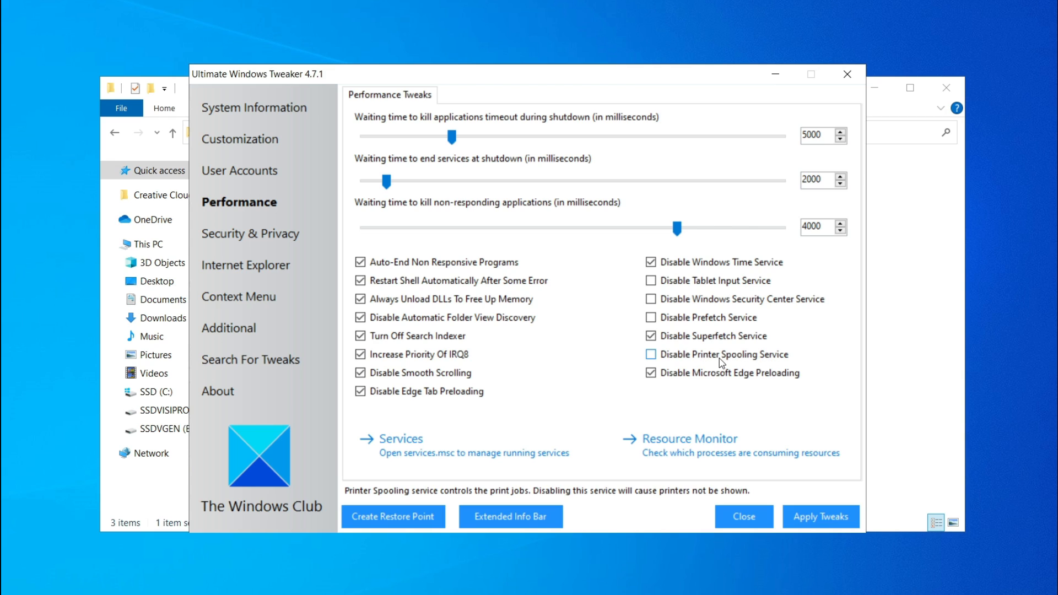
click(653, 356)
click(652, 319)
click(652, 300)
click(663, 265)
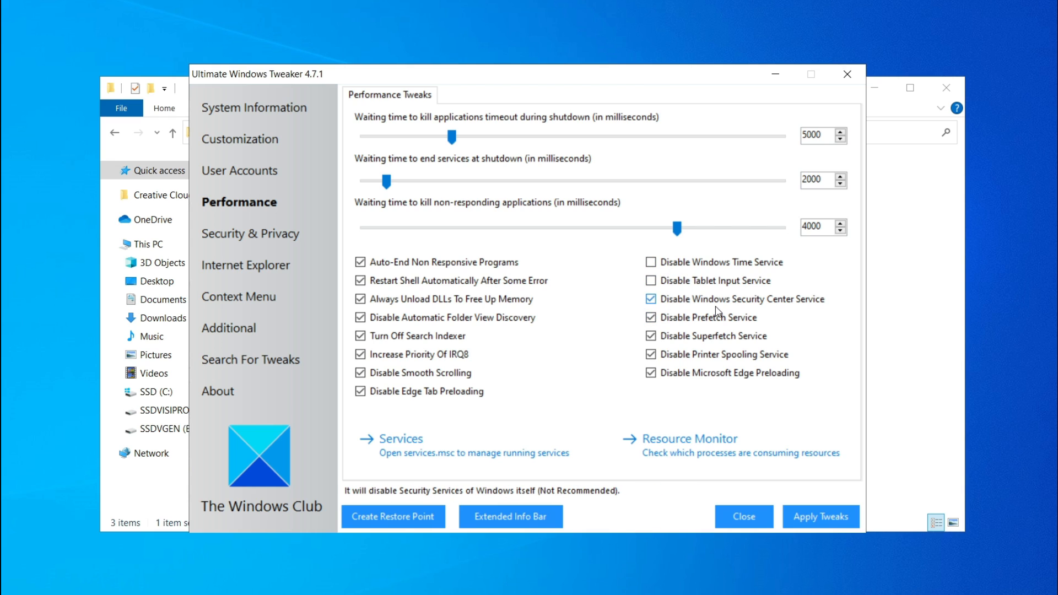
click(820, 522)
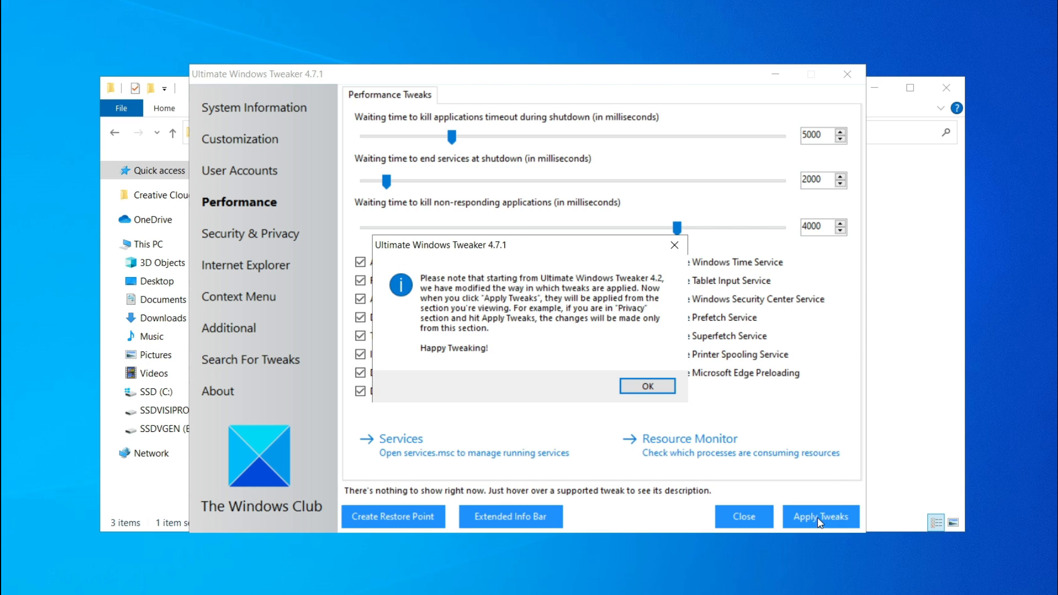
click(644, 387)
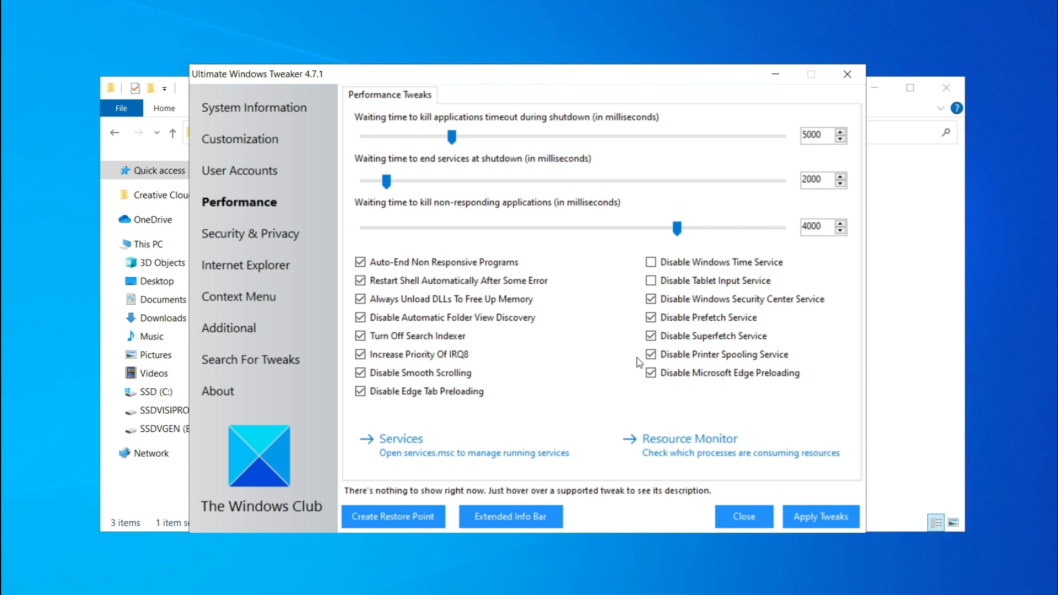
Step: Start a tweak import in the Additional section and browse to Ultimate Windows Tweaker 4.7.1's UWT Configs folder inside Desktop's Fix 100% CPU Usage Updated, Opsi Lanjutan
click(237, 329)
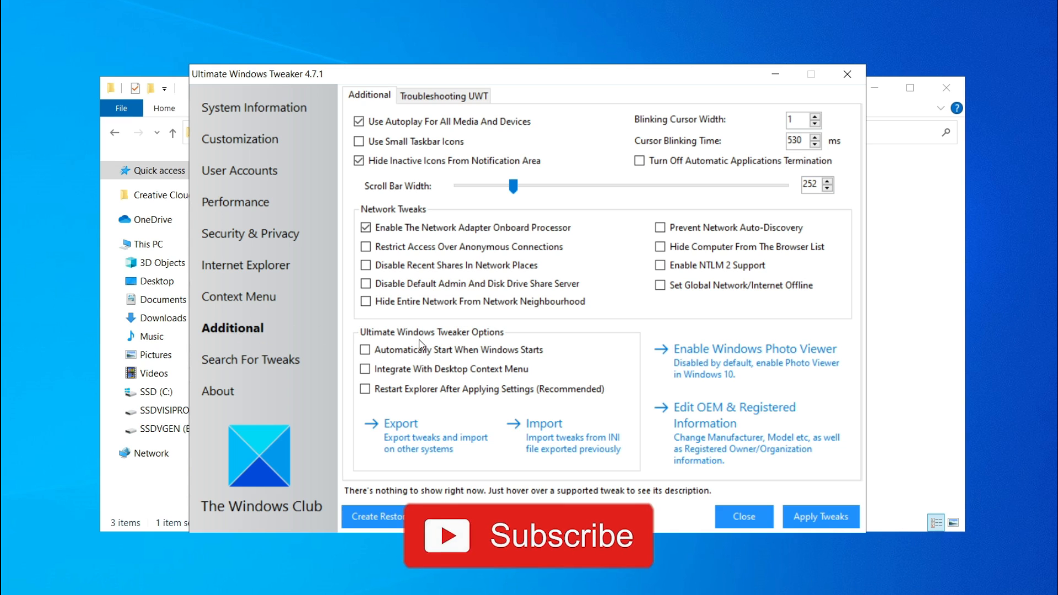
click(554, 441)
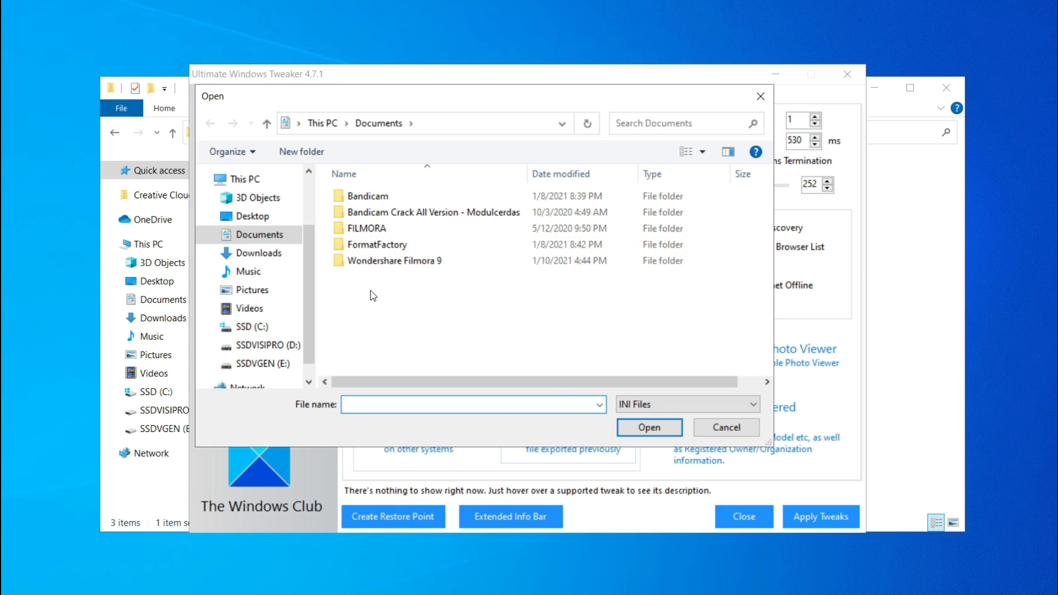
click(288, 220)
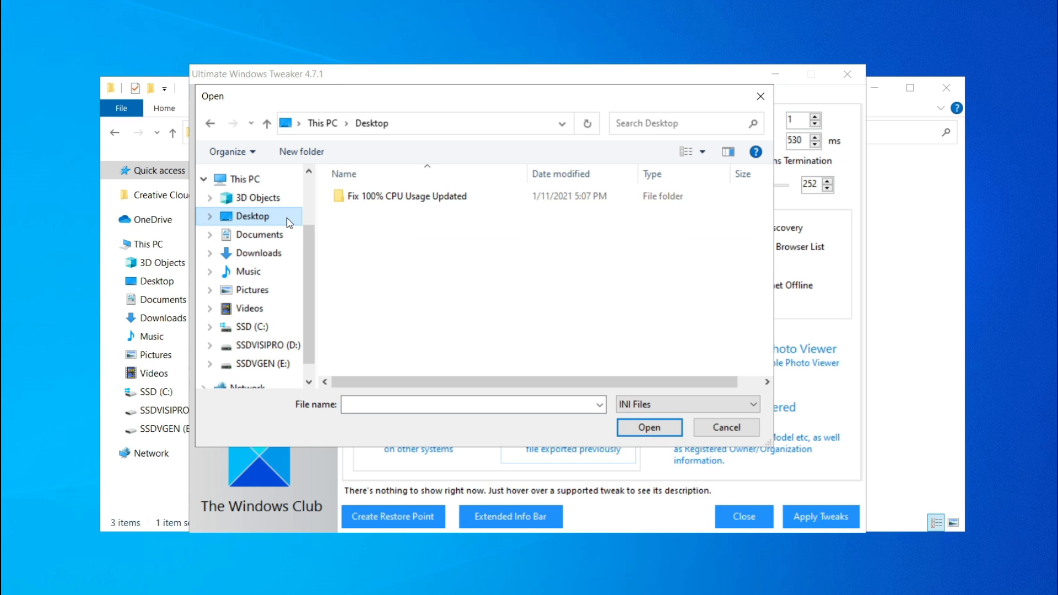
double_click(399, 197)
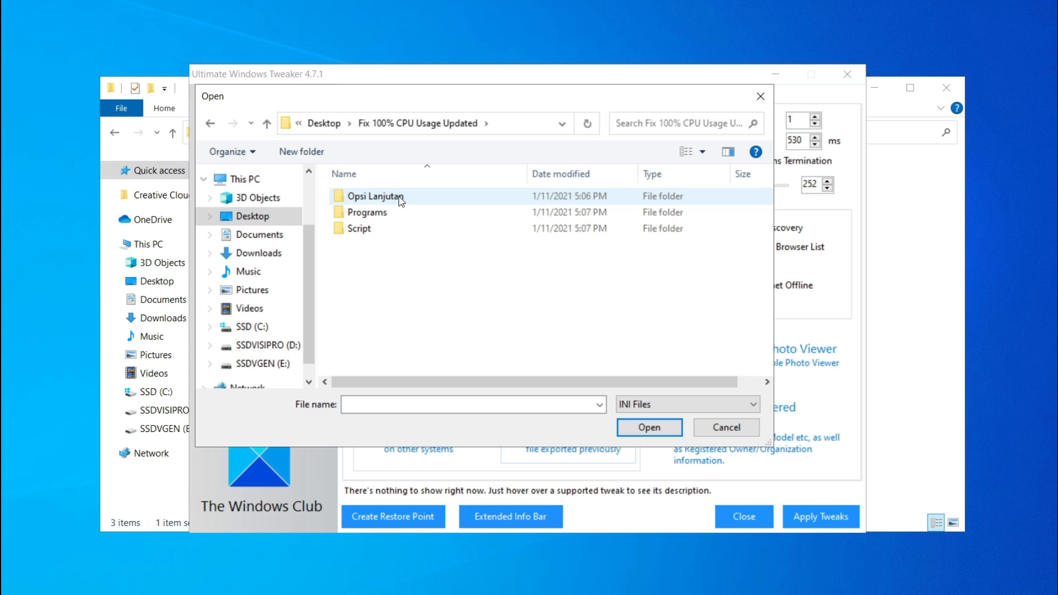
double_click(386, 214)
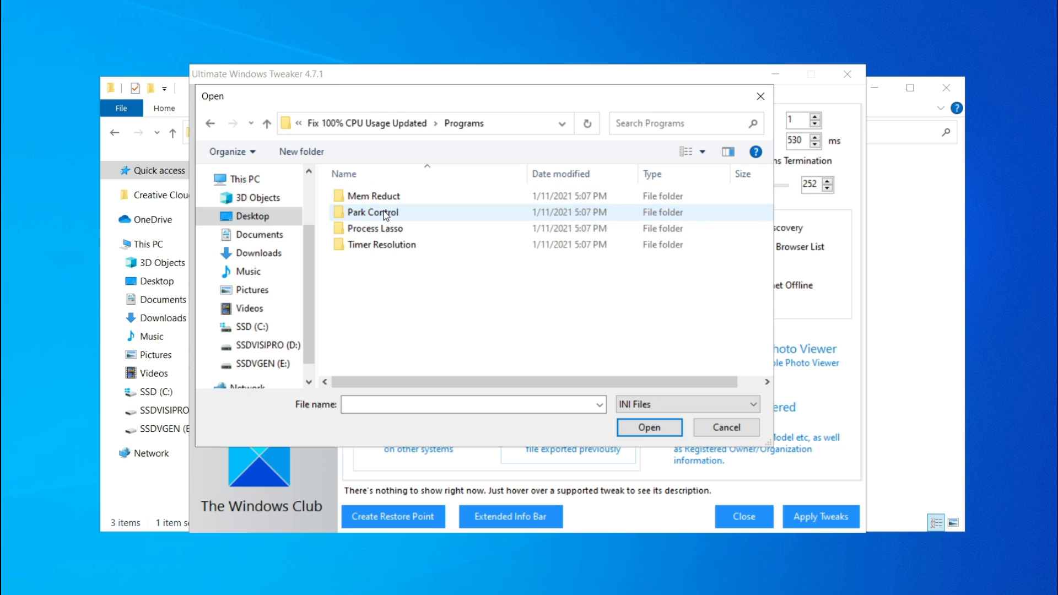
click(391, 123)
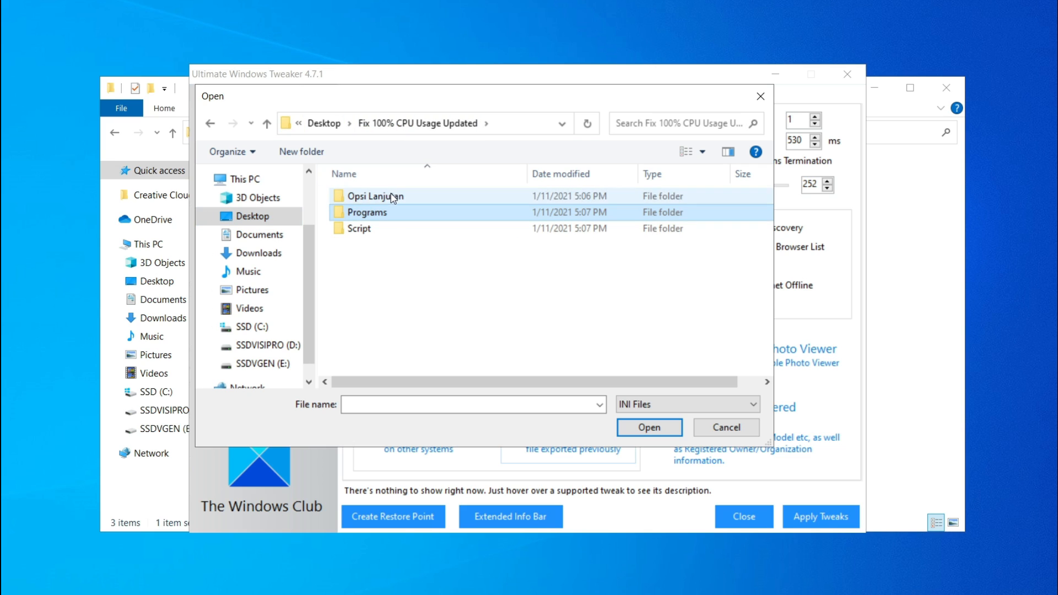
double_click(380, 196)
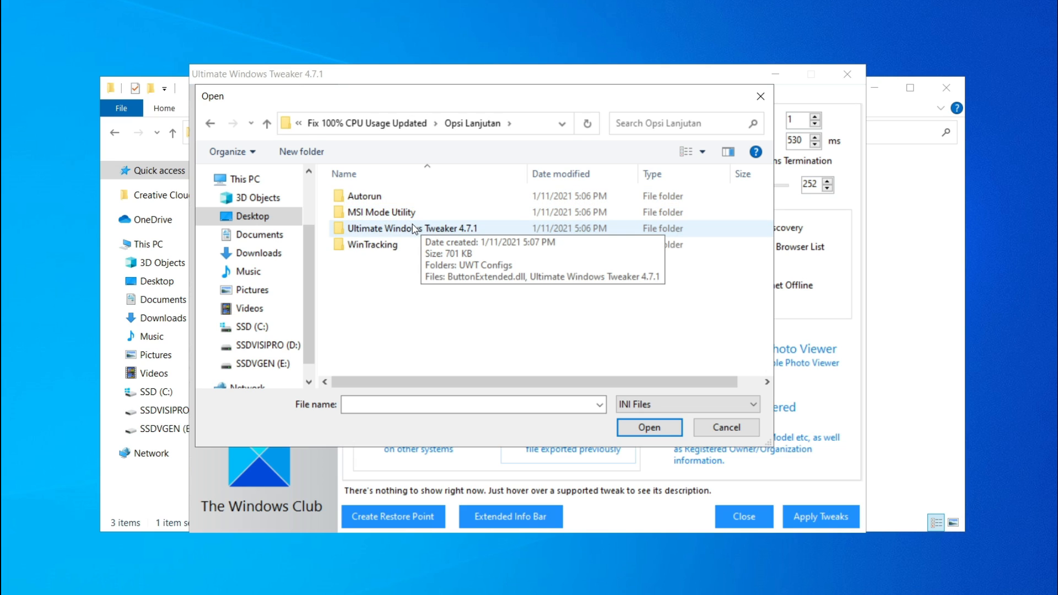
double_click(414, 228)
double_click(393, 197)
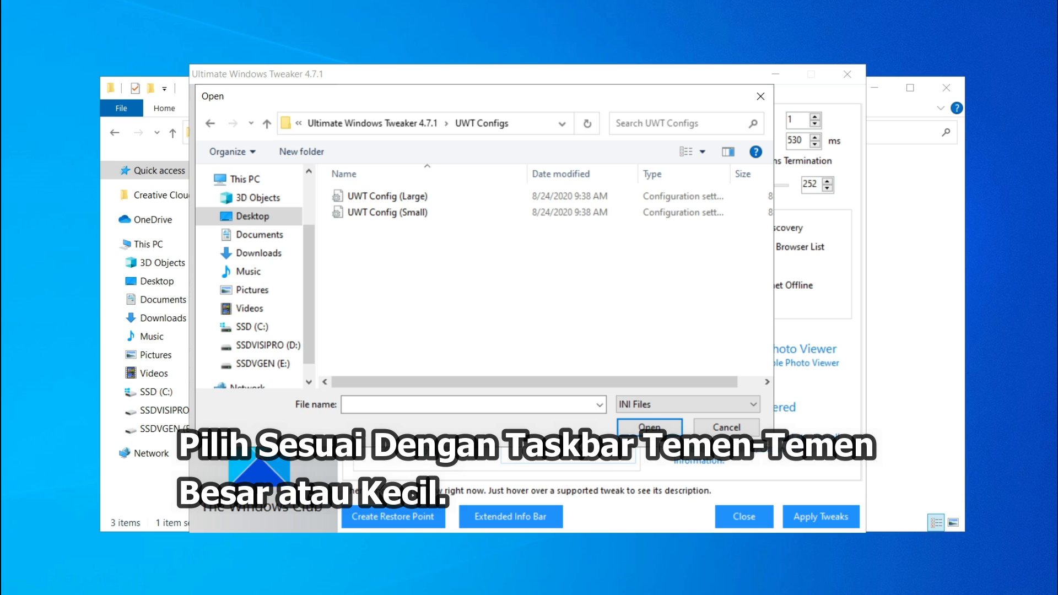
Step: Import UWT Config (Large), apply its settings immediately, reapply the Additional tweaks, and close the tweaker after acknowledging the restart recommendation
click(380, 197)
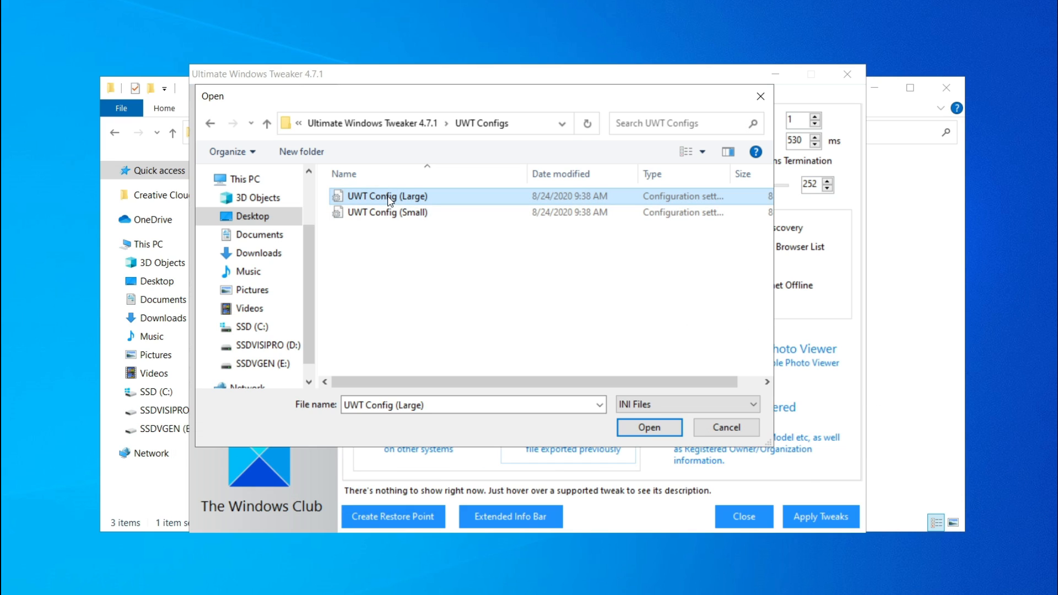
click(645, 428)
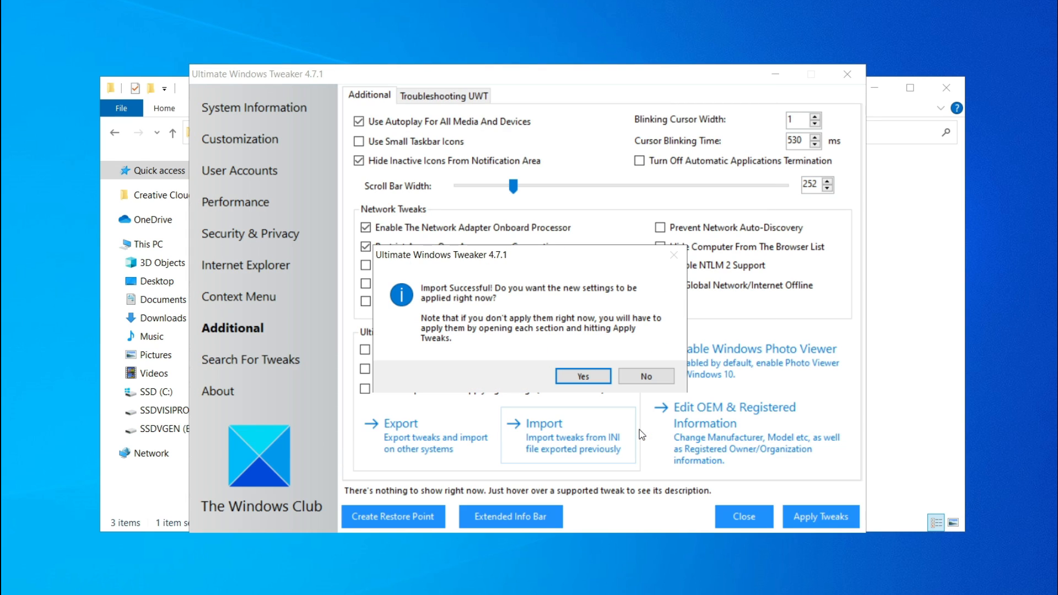
click(584, 379)
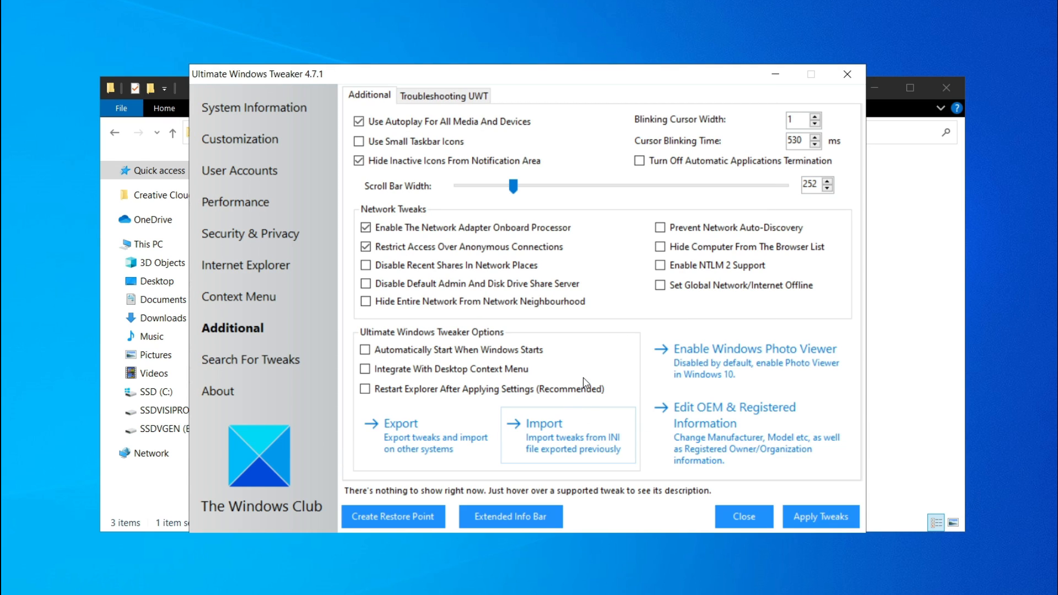
click(814, 518)
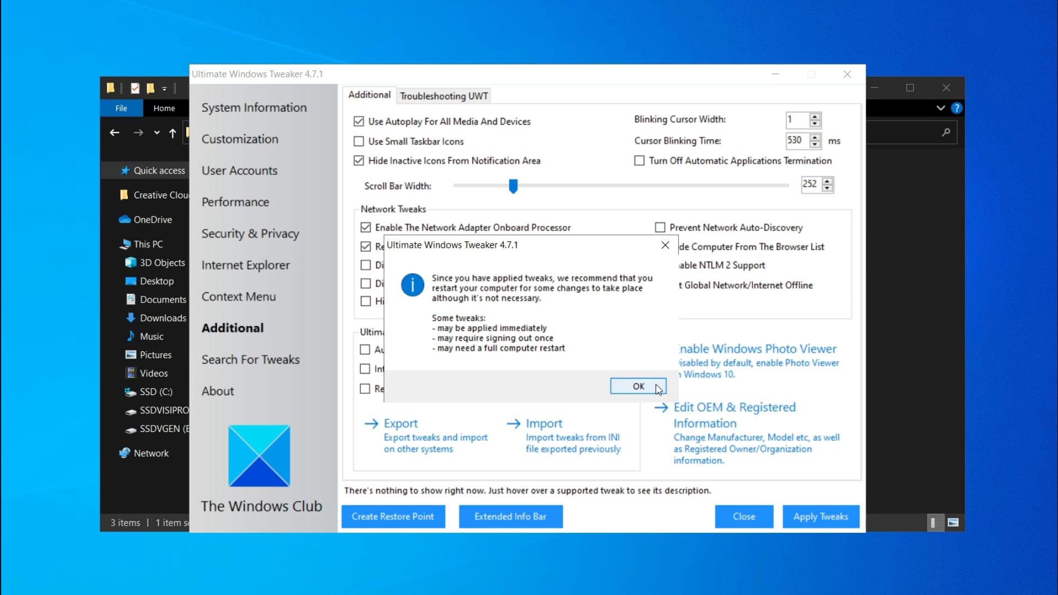
click(658, 386)
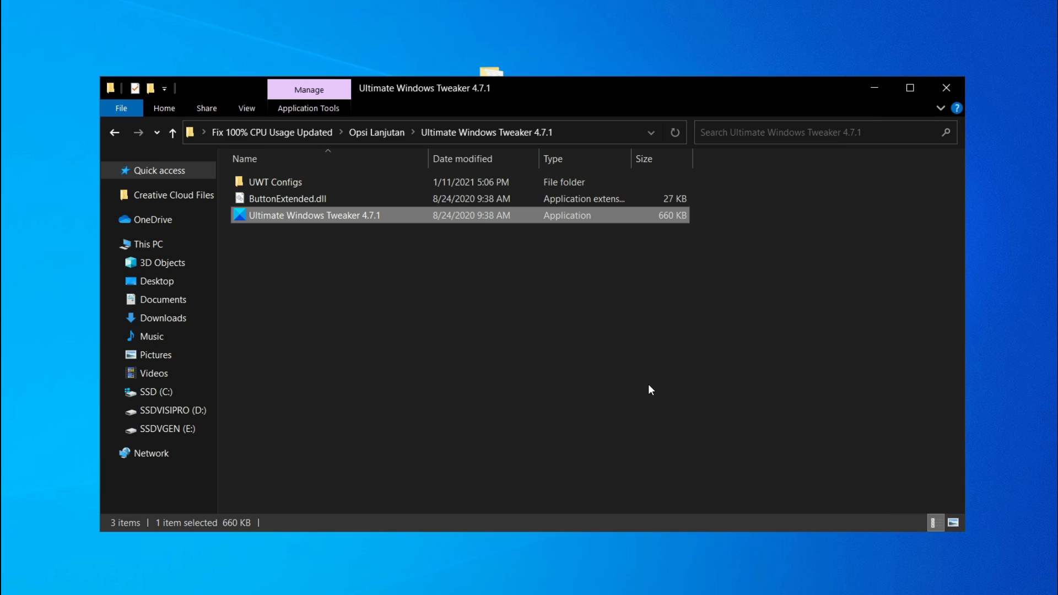
Step: Run DisableWinTracking as administrator from Opsi Lanjutan's WinTracking folder
click(403, 132)
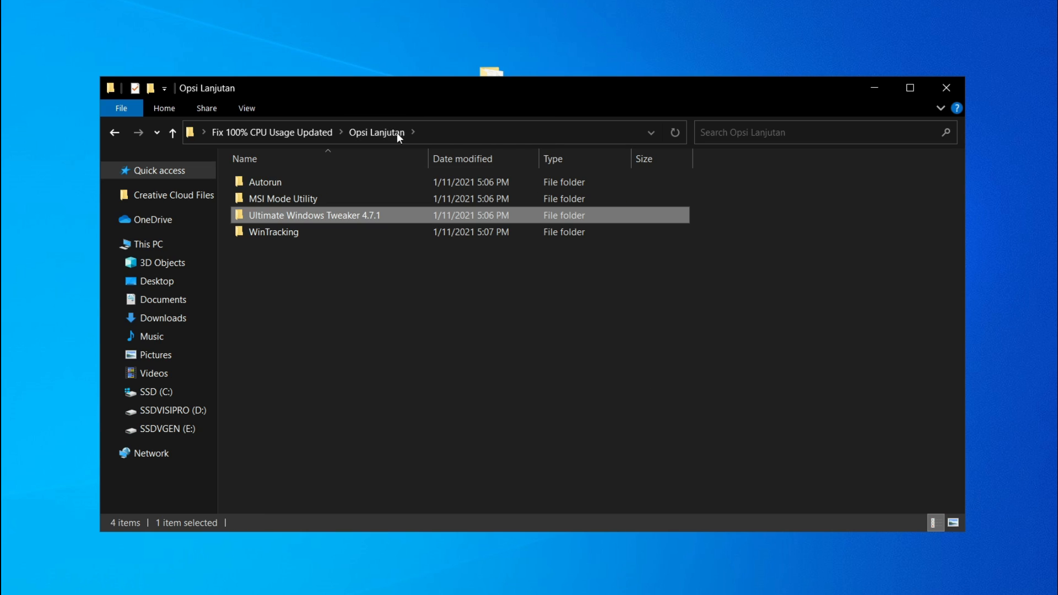
double_click(291, 232)
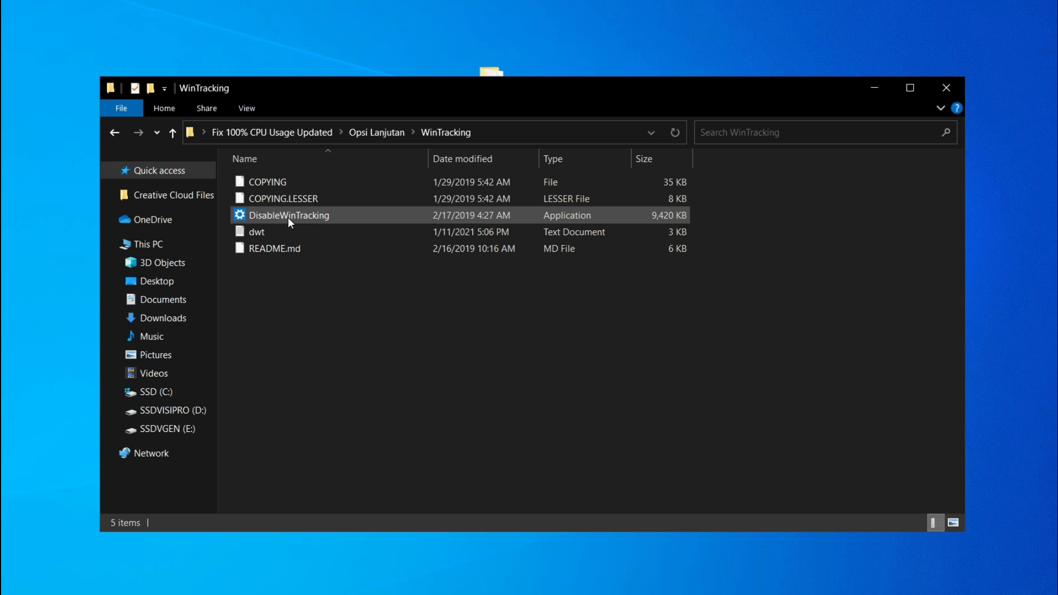
click(288, 217)
right_click(287, 217)
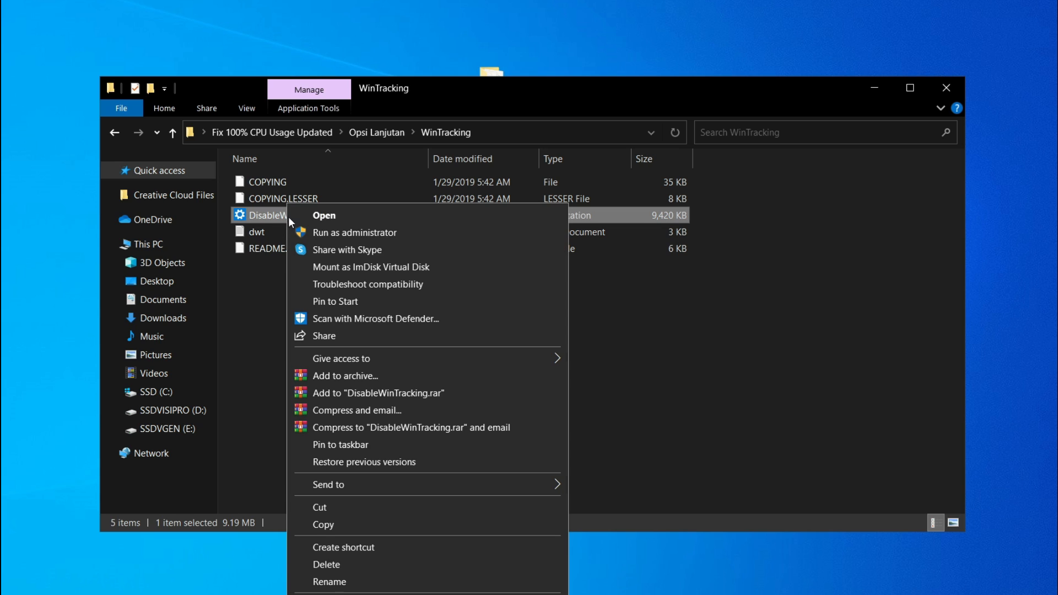
click(324, 239)
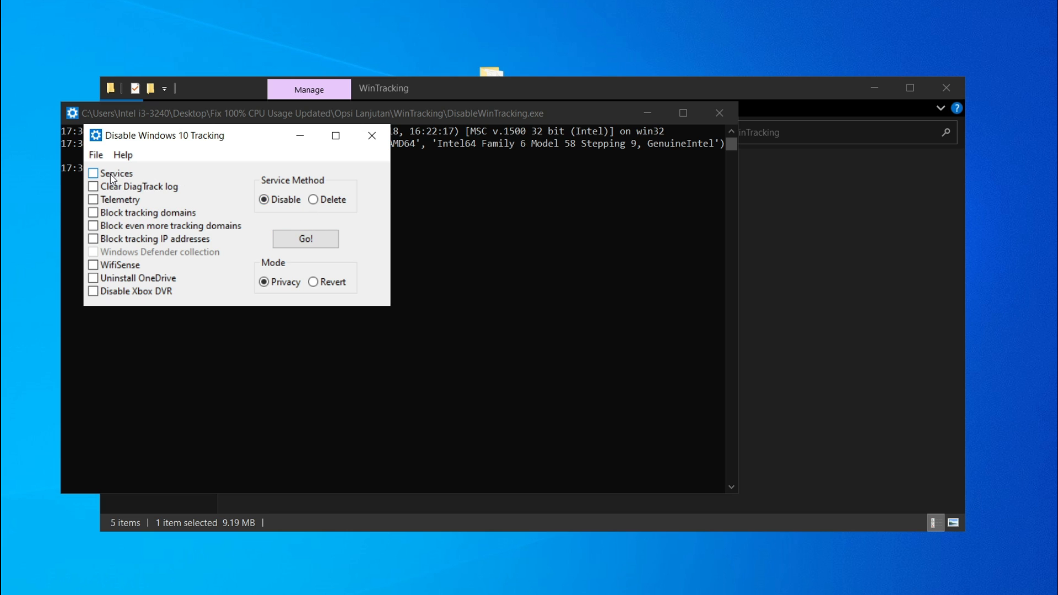
Step: Select Services, Clear DiagTrack log, Telemetry, Block tracking domains and Block even more tracking domains, accepting the affected-services warning
click(112, 175)
click(106, 187)
click(103, 201)
click(101, 213)
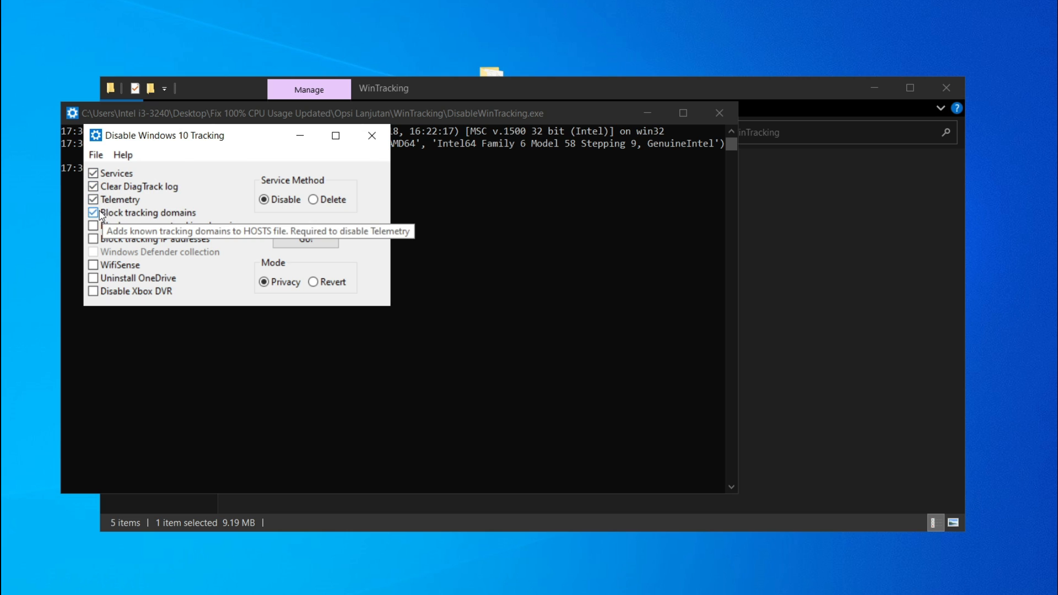
click(93, 226)
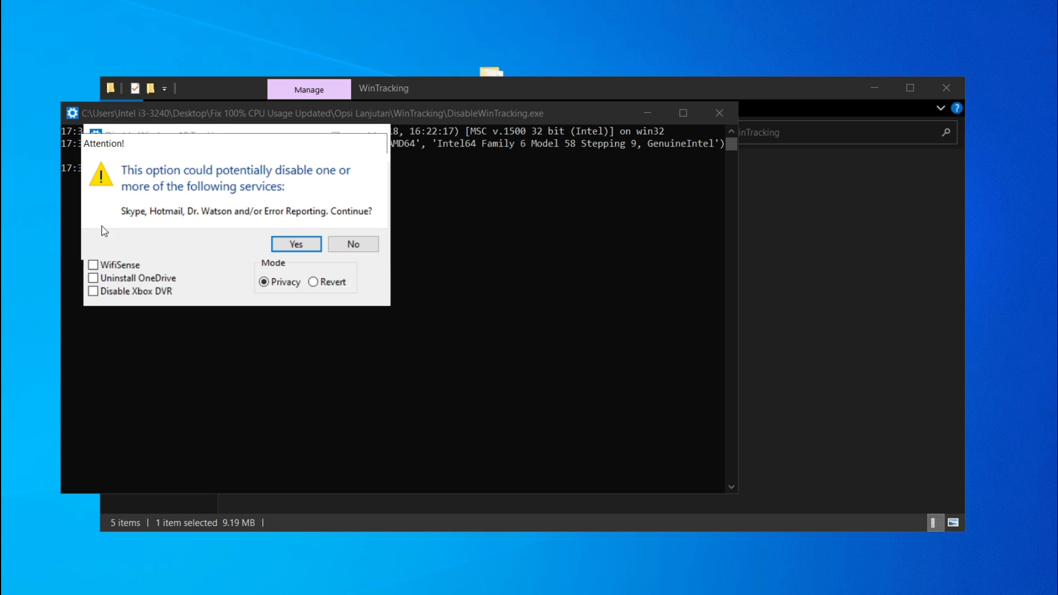
click(300, 248)
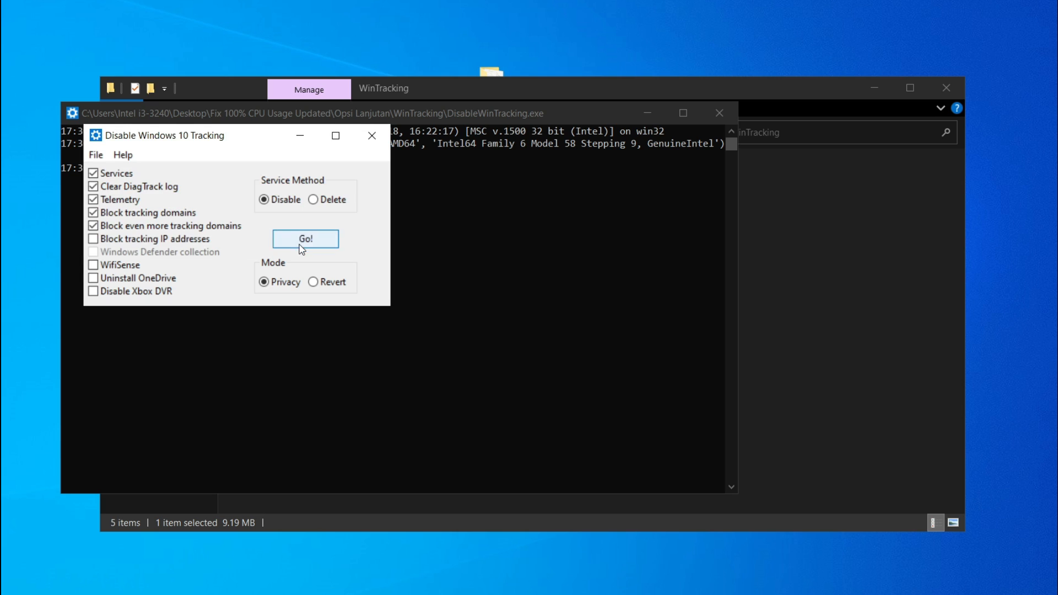
Step: Add Block tracking IP addresses, WifiSense and Disable Xbox DVR, accept the licensing warning, run the tool in Privacy mode and dismiss its console output
click(102, 243)
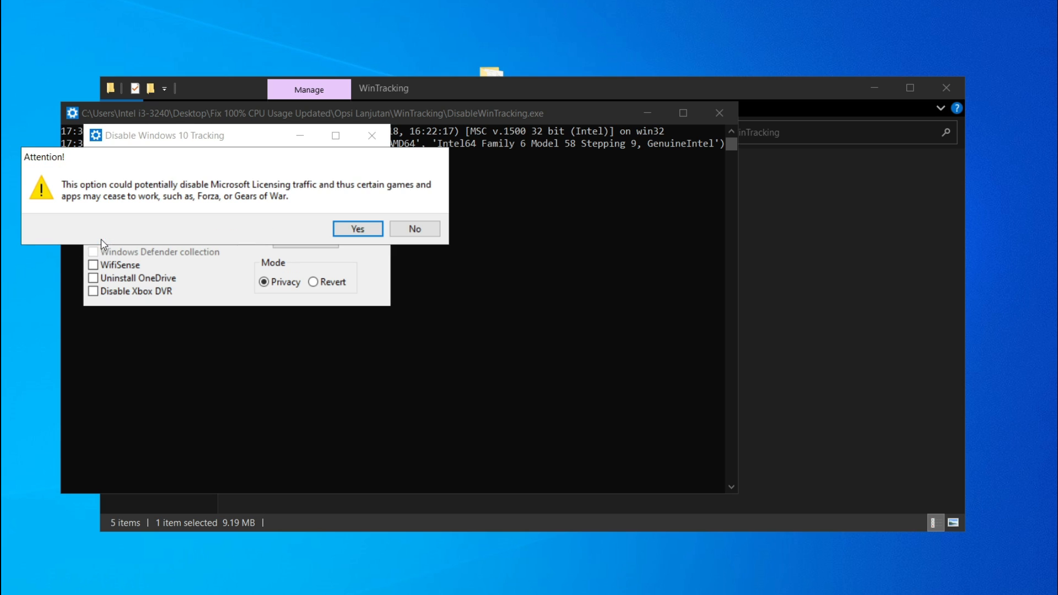
click(360, 230)
click(130, 267)
click(147, 291)
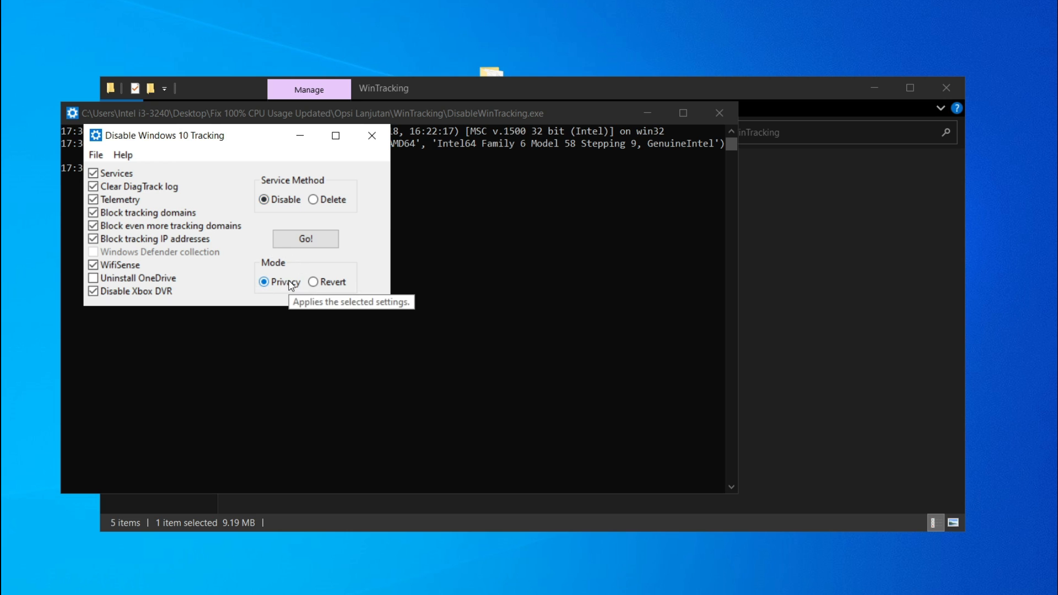
click(306, 239)
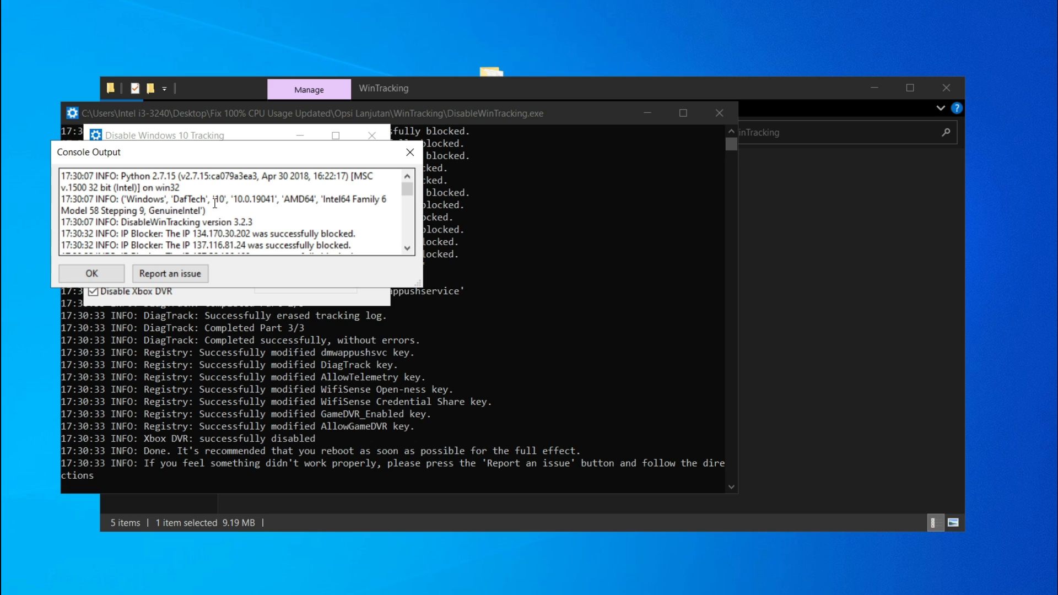
click(91, 276)
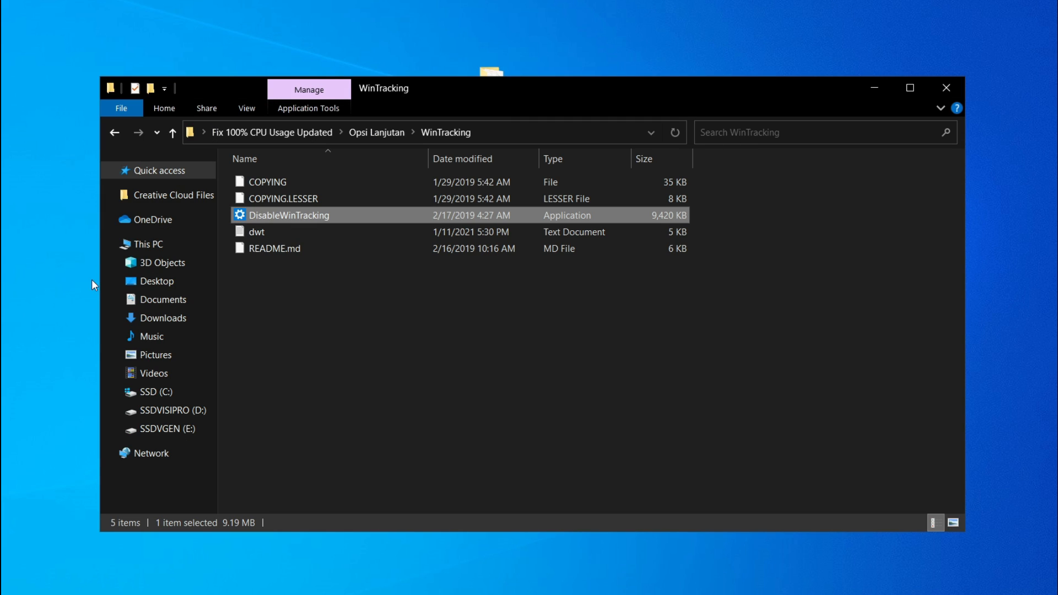
Step: Launch the memreduct-3.3.5-setup installer from the Mem Reduct folder in Fix 100% CPU Usage Updated's Programs folder
click(375, 132)
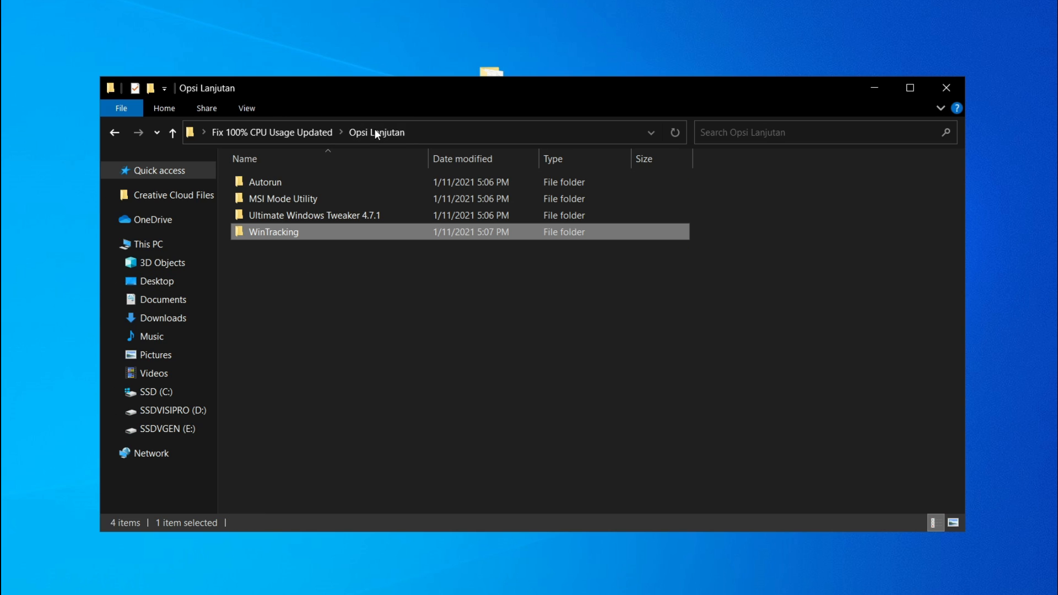
click(299, 133)
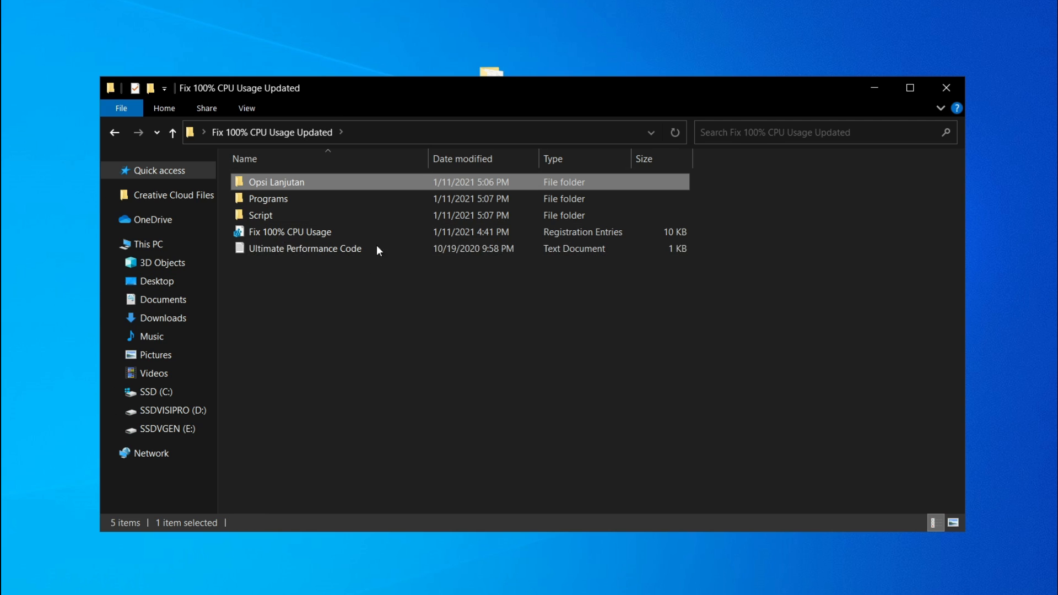
double_click(301, 198)
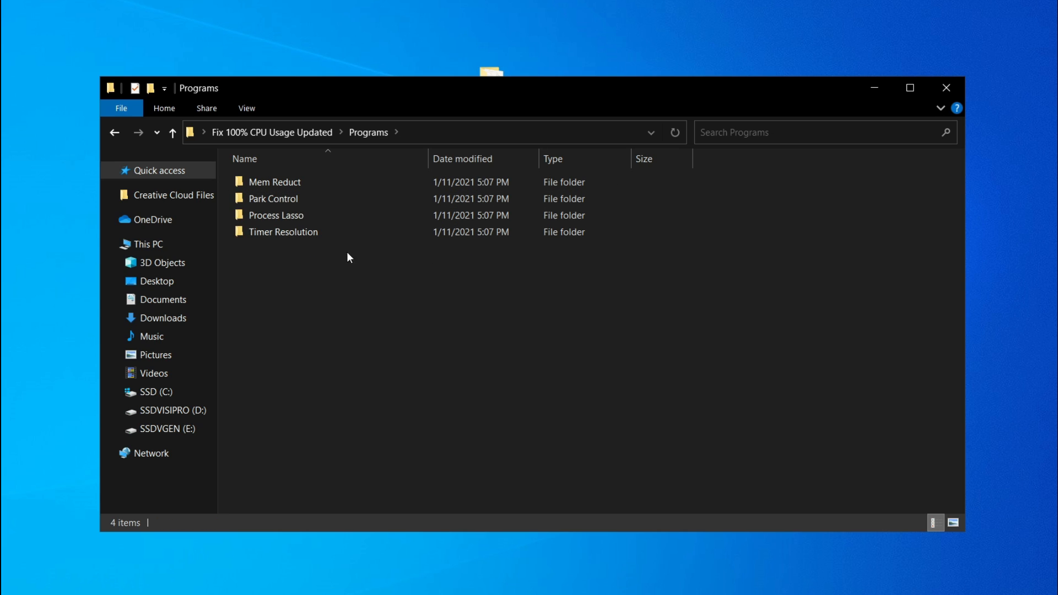
double_click(274, 182)
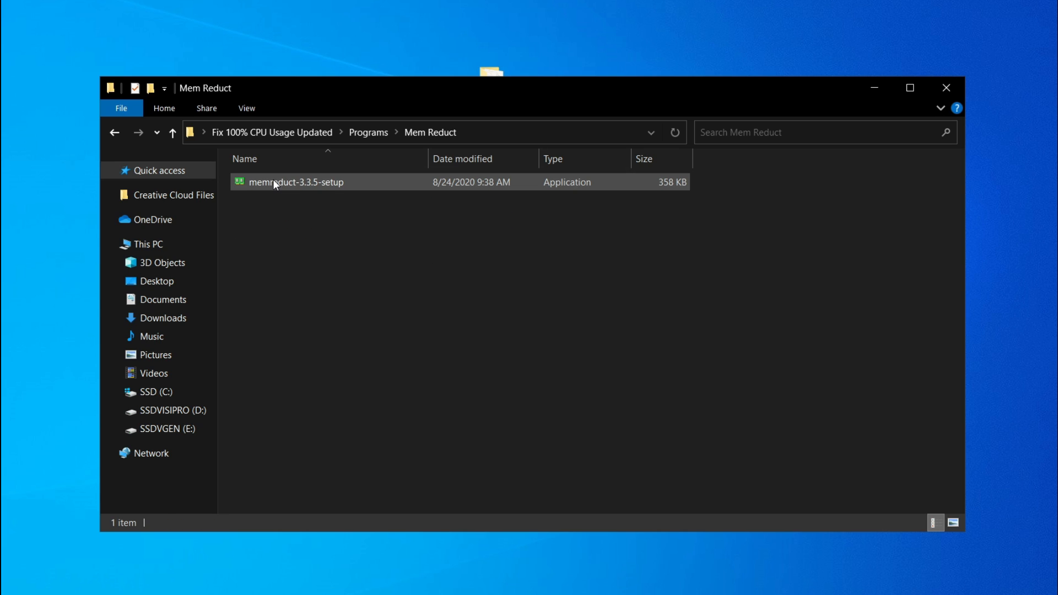
right_click(274, 182)
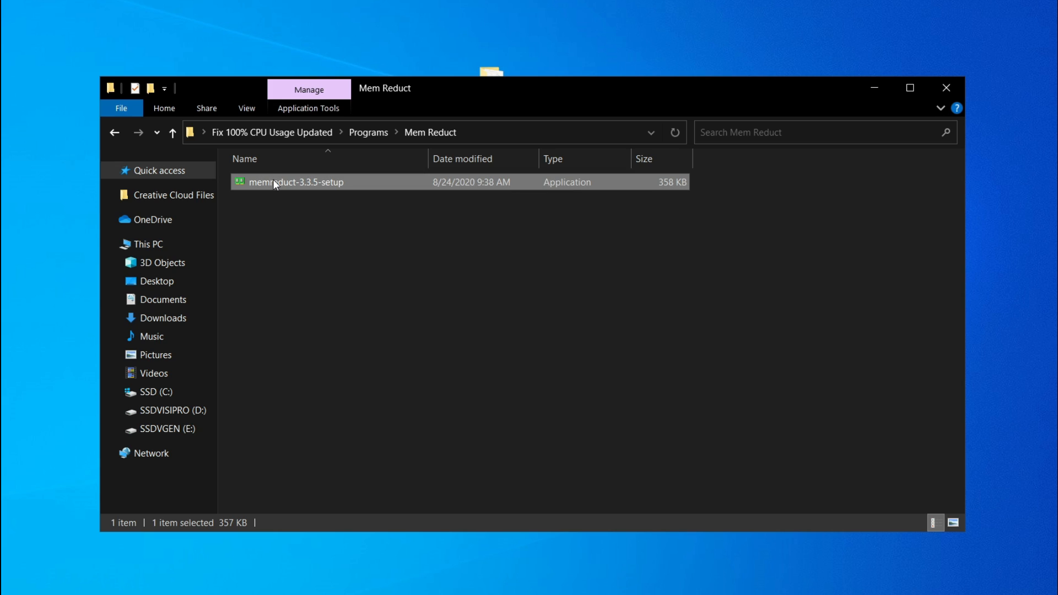
click(300, 210)
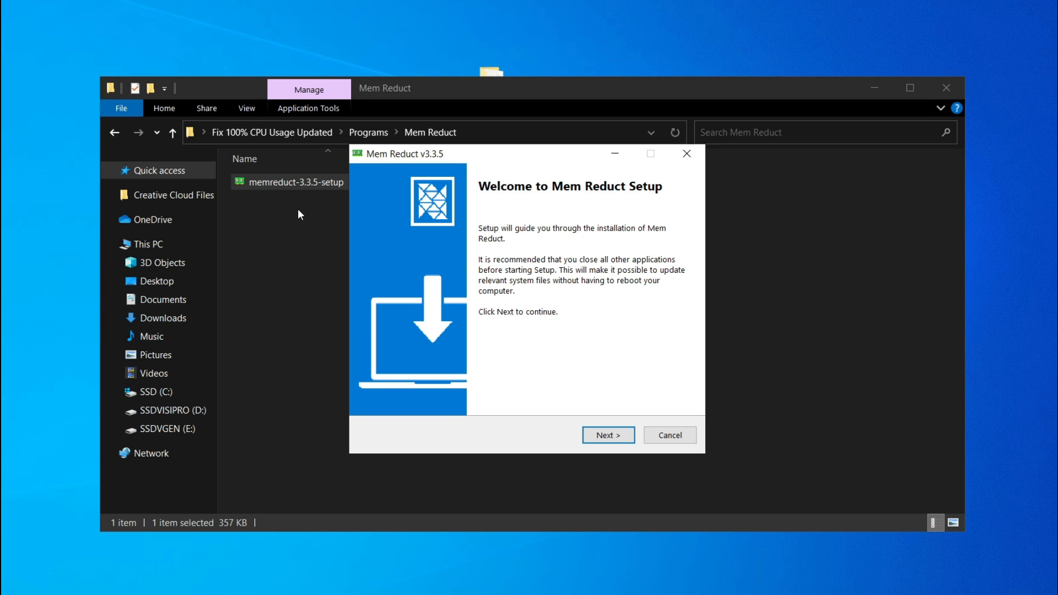
Step: Install Mem Reduct by accepting the license and omitting the desktop shortcut, and finish setup with Run Mem Reduct enabled
click(606, 435)
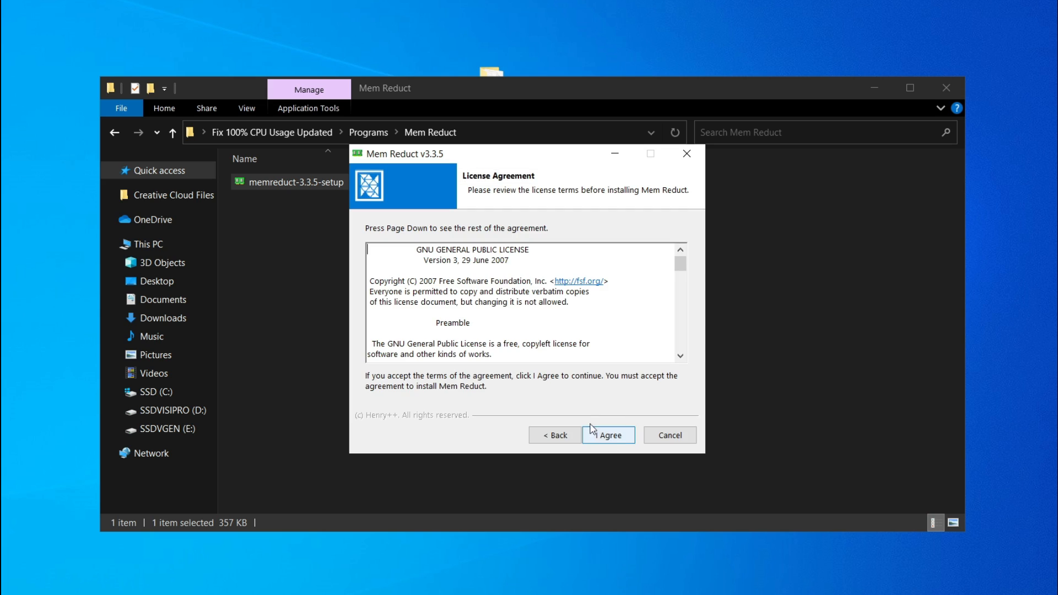
click(609, 436)
click(609, 435)
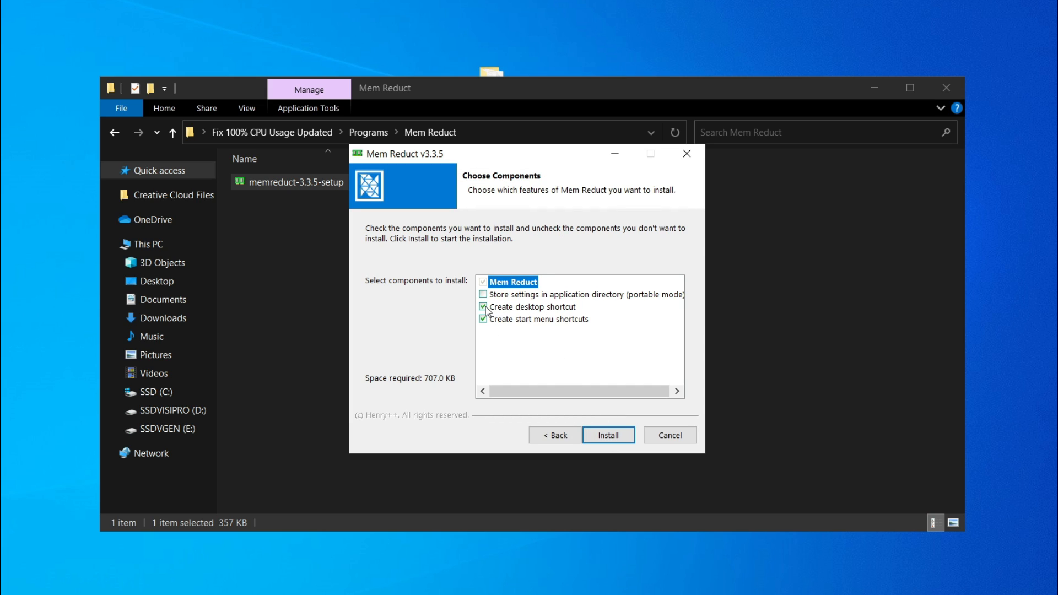
click(496, 307)
click(624, 441)
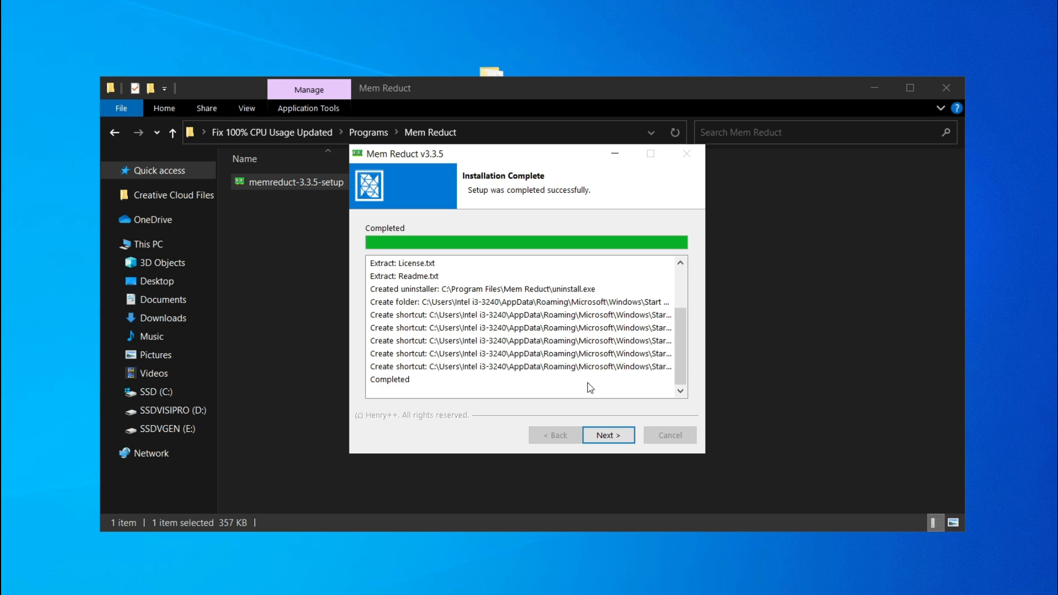
click(610, 434)
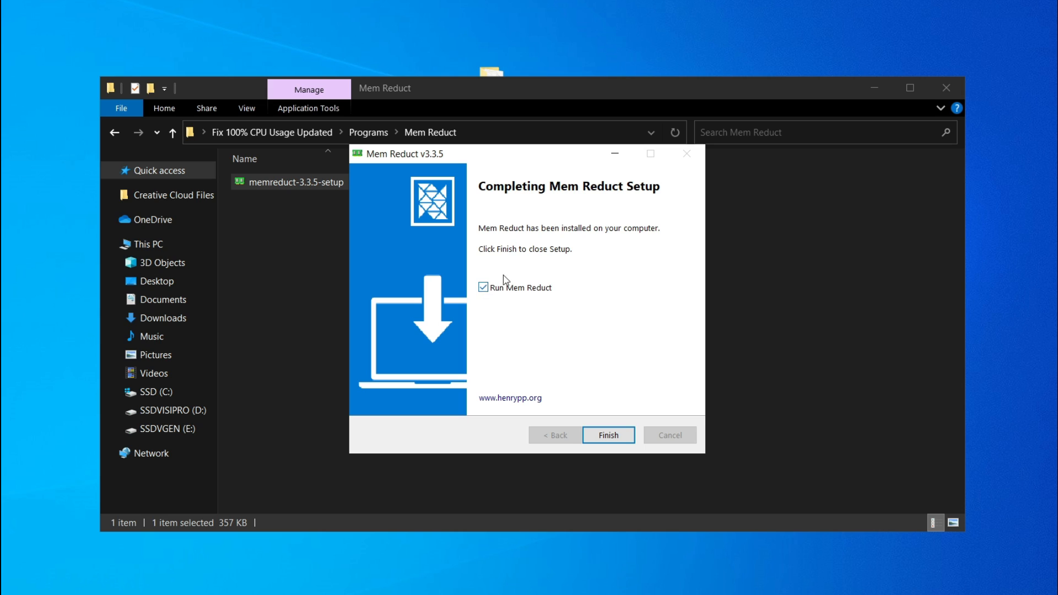
click(625, 437)
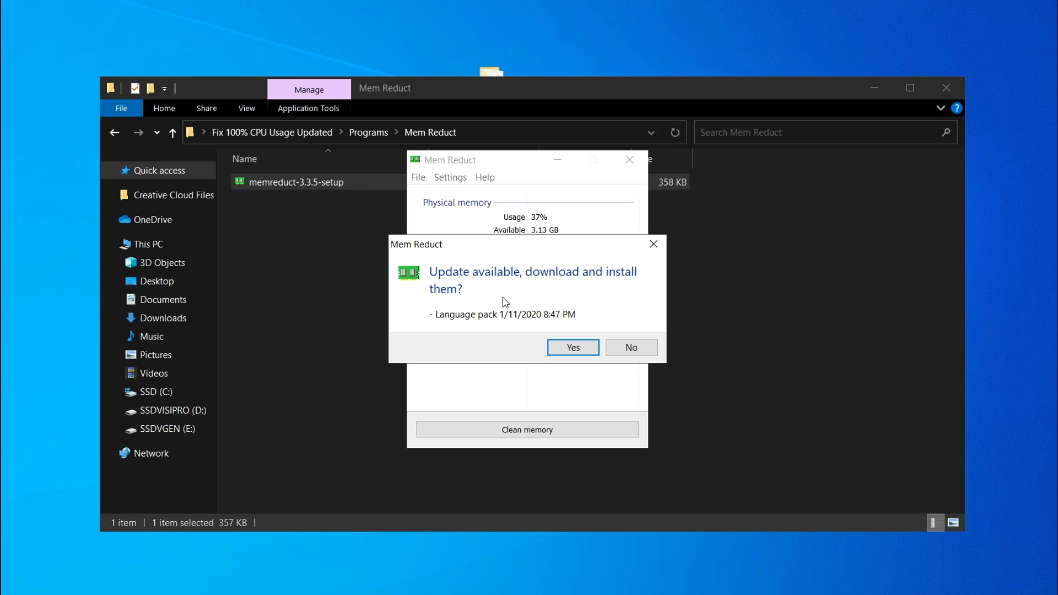
Step: Accept Mem Reduct's language pack update, and enable Load on system startup and Start minimized in its general settings
click(576, 347)
click(613, 312)
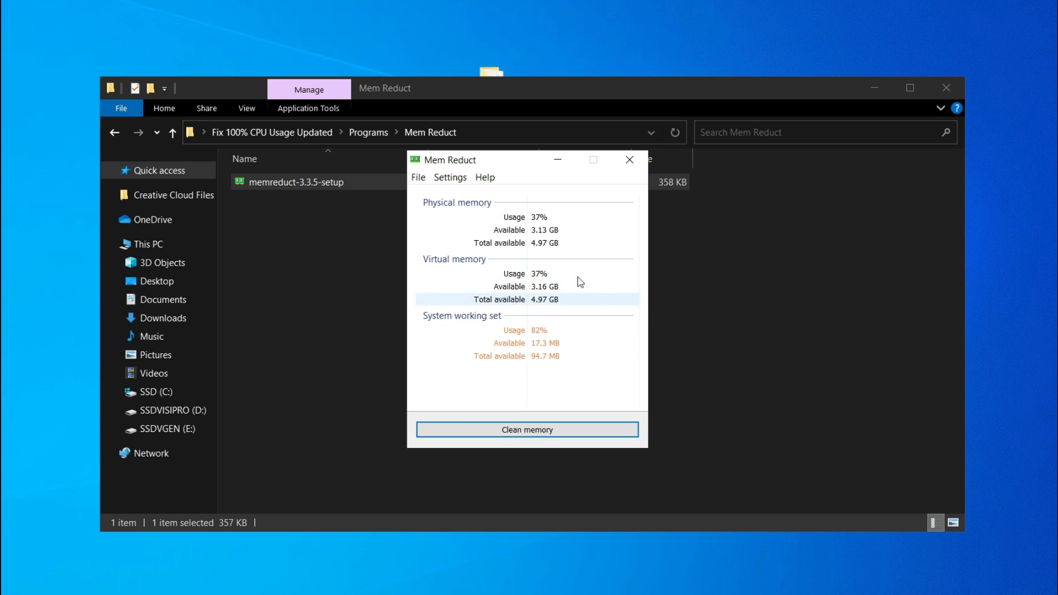
click(419, 177)
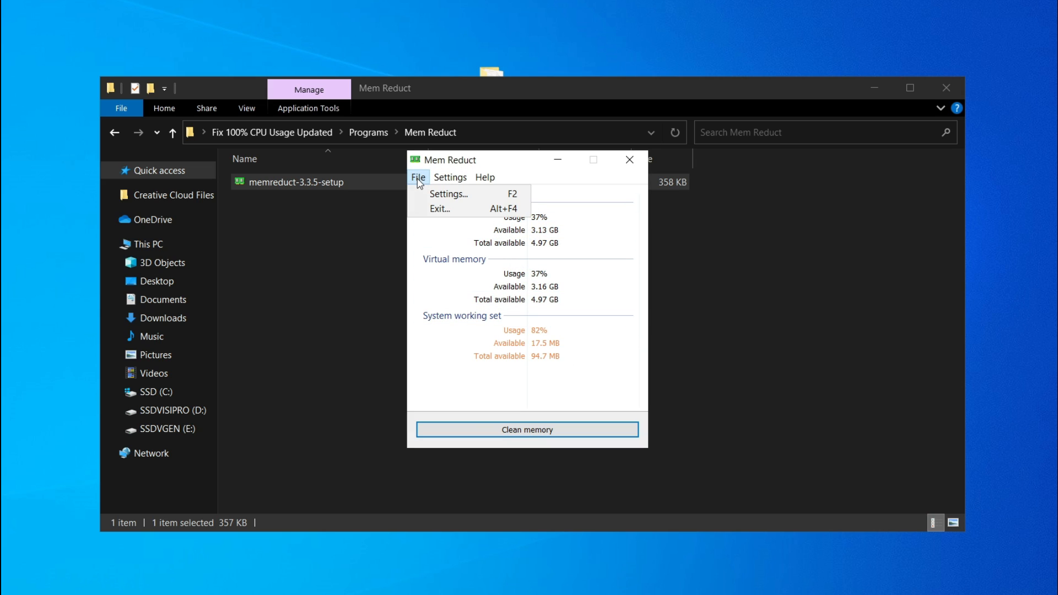
click(423, 193)
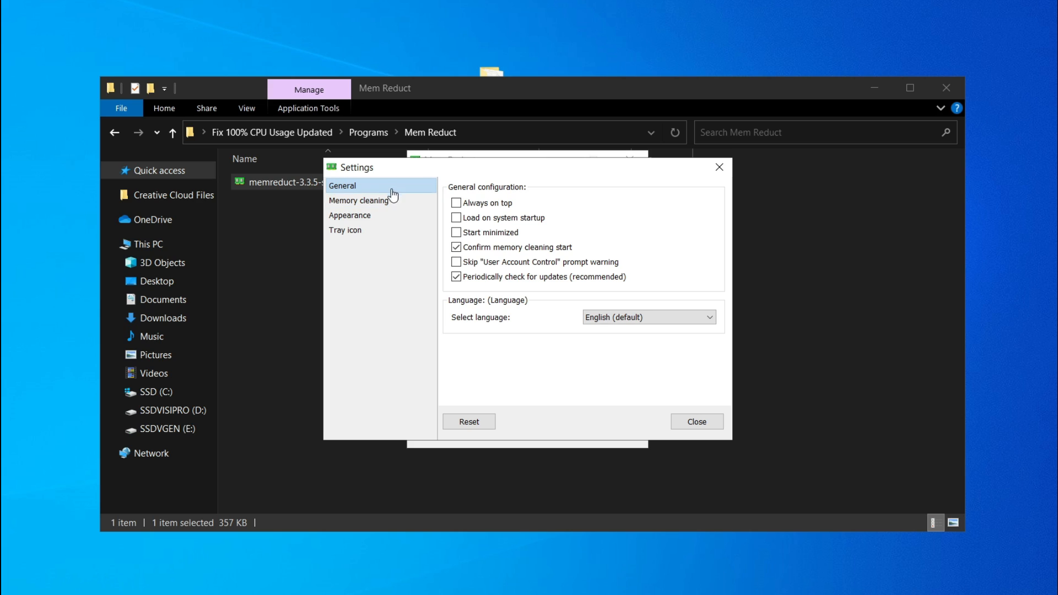
click(456, 221)
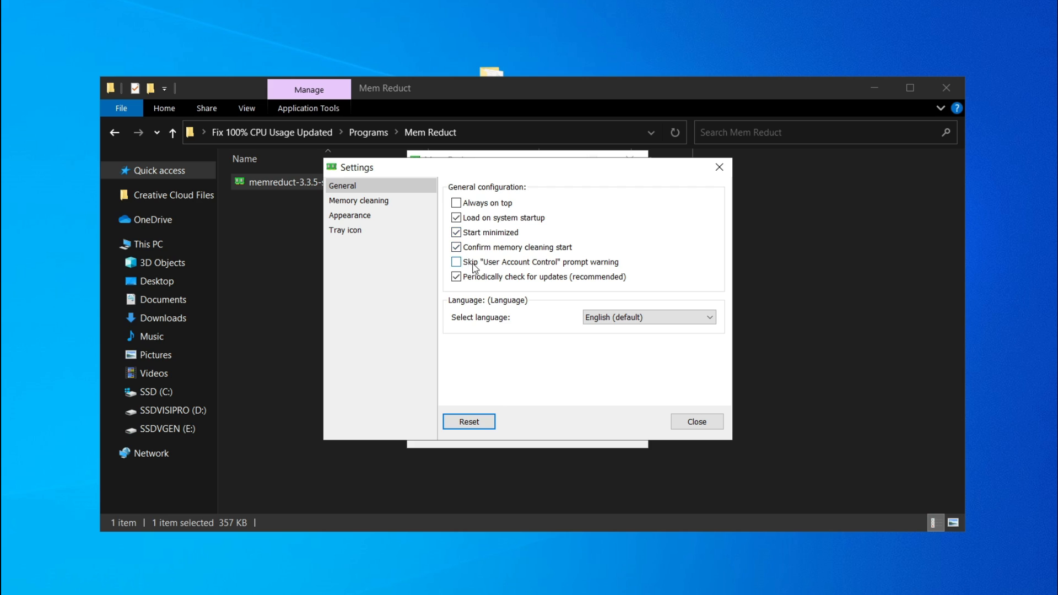
Step: Add Combine memory lists to the memory regions to be cleaned, enable cleaning every 5 minutes, and close the settings
click(418, 207)
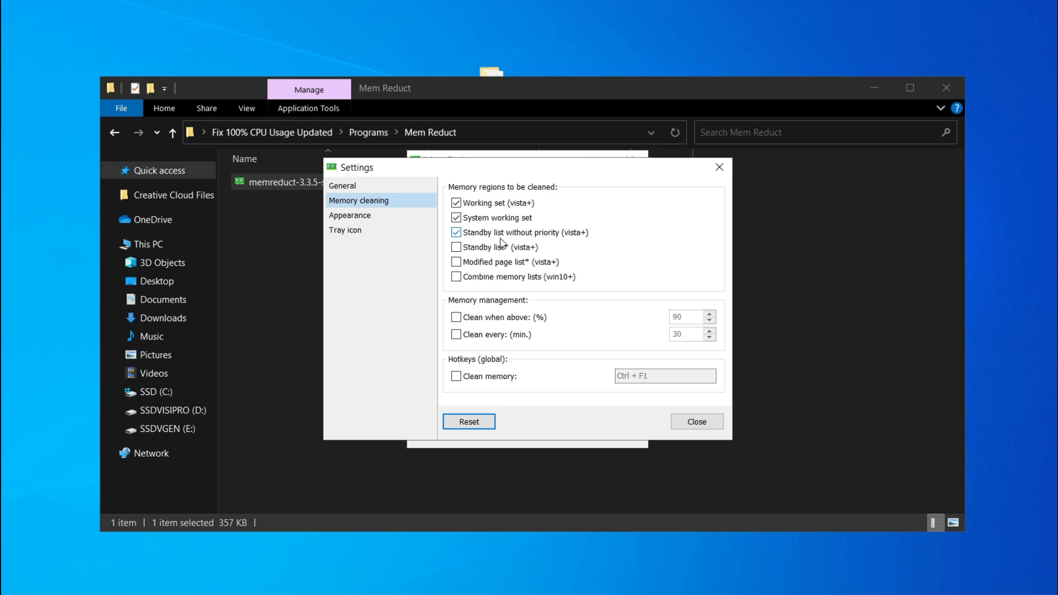
click(495, 280)
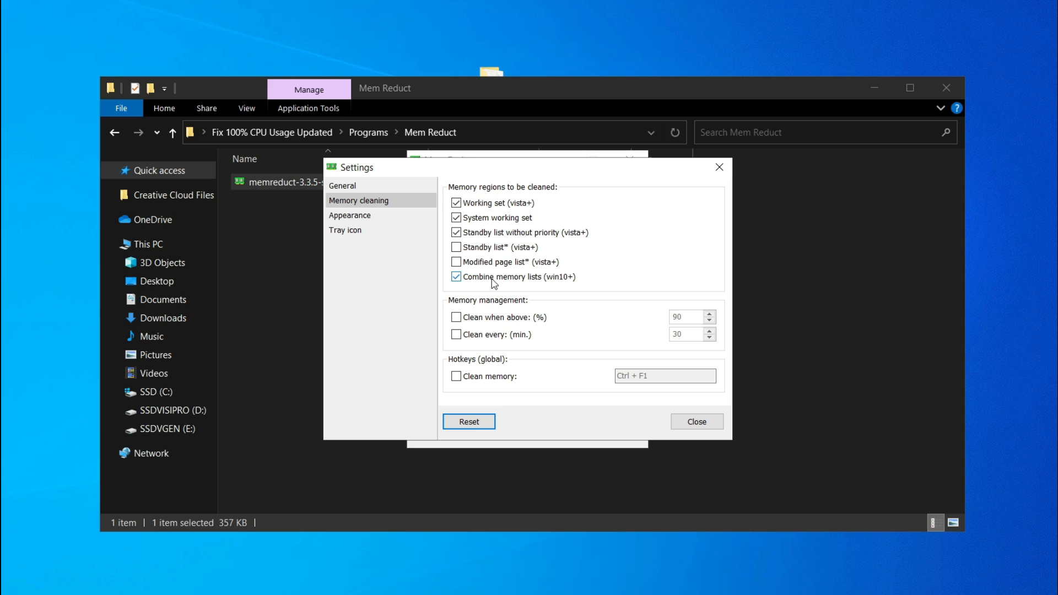
click(474, 334)
double_click(681, 334)
text(5)
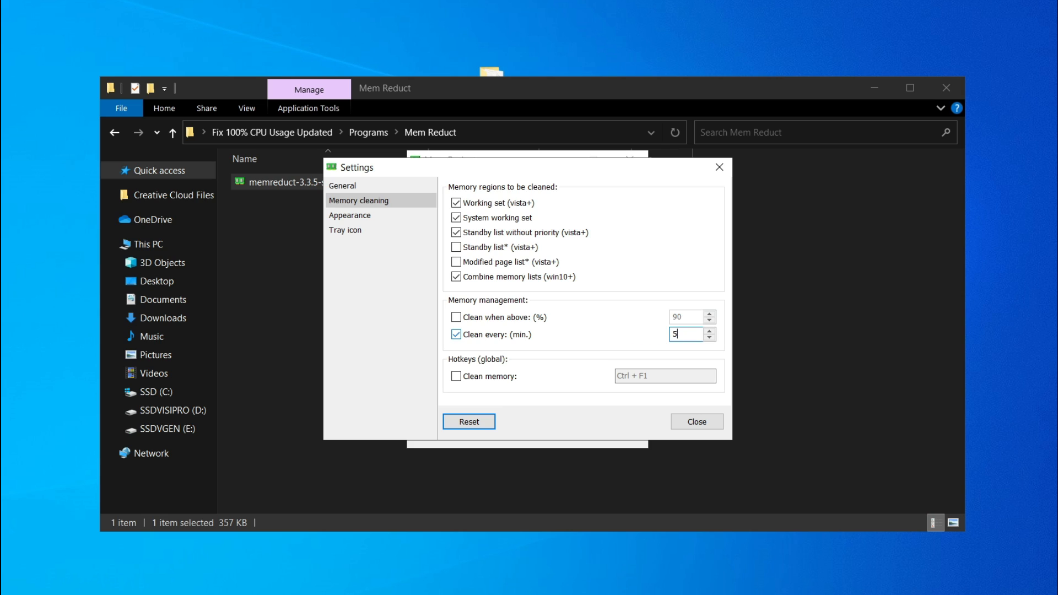
click(714, 420)
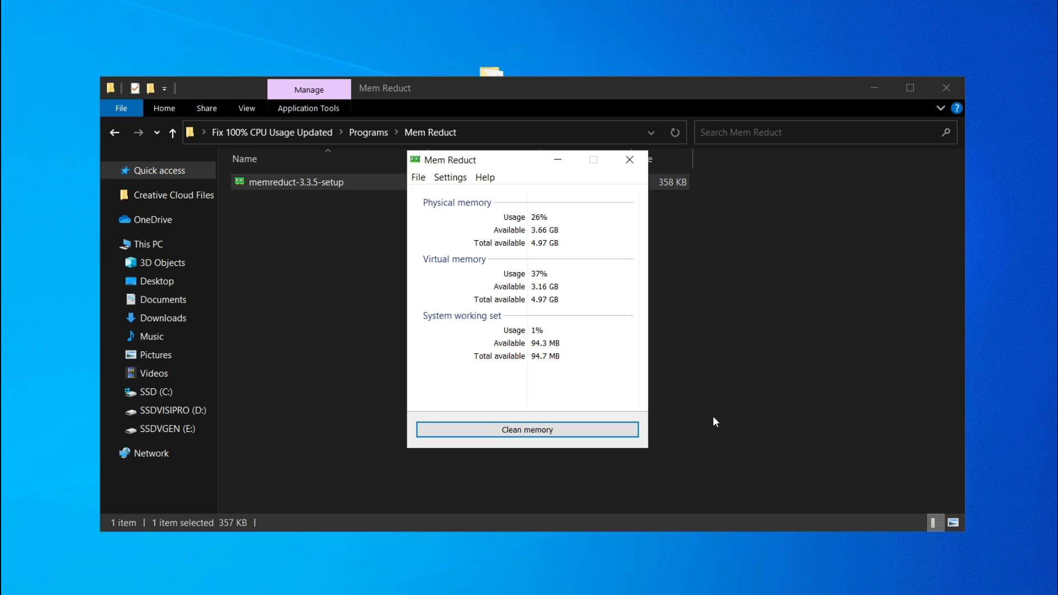
Step: Clean the memory with Mem Reduct, confirming the operation, and minimize its window
click(554, 429)
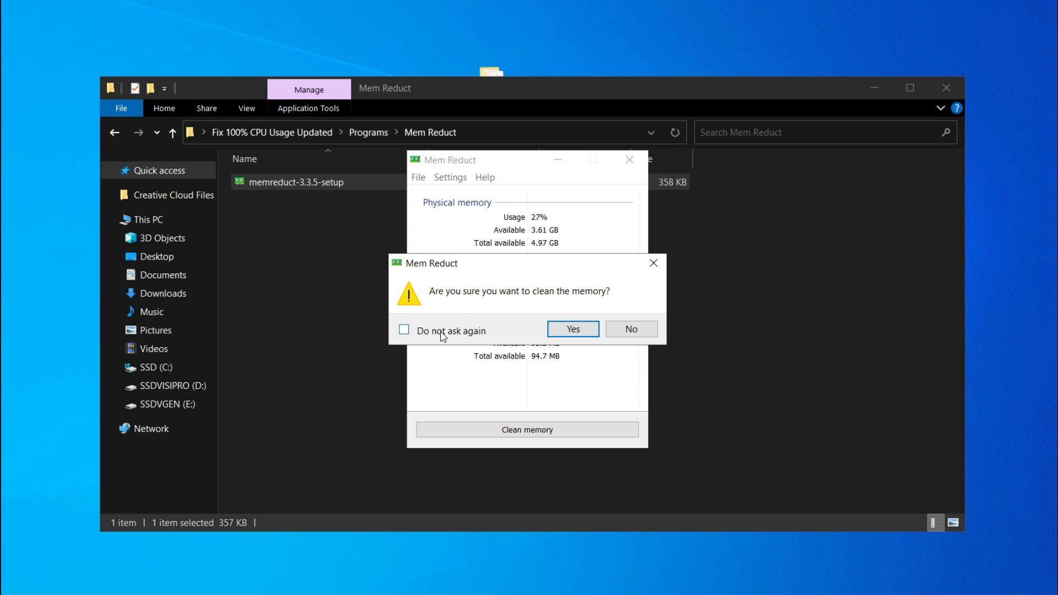
click(588, 331)
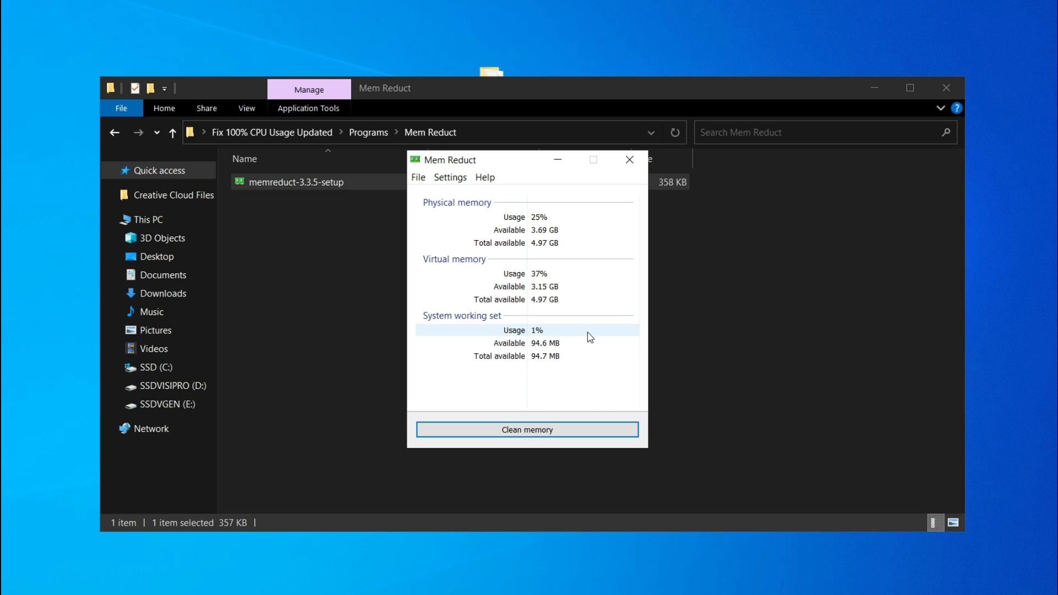
click(559, 162)
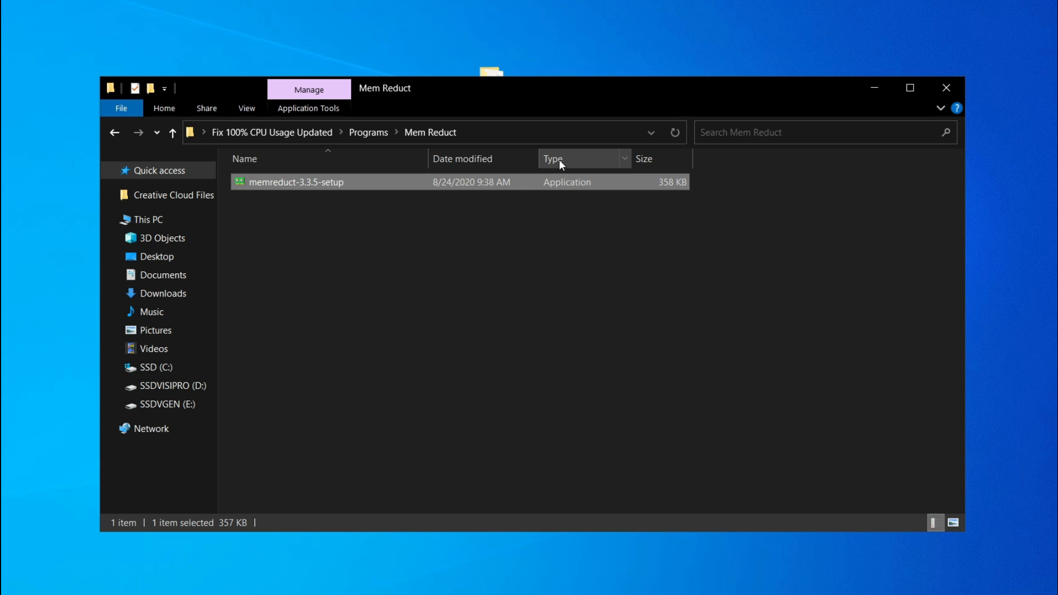
Step: Launch the parkcontrolsetup64 installer from the 64-Bit folder of Park Control in the Programs folder
click(374, 132)
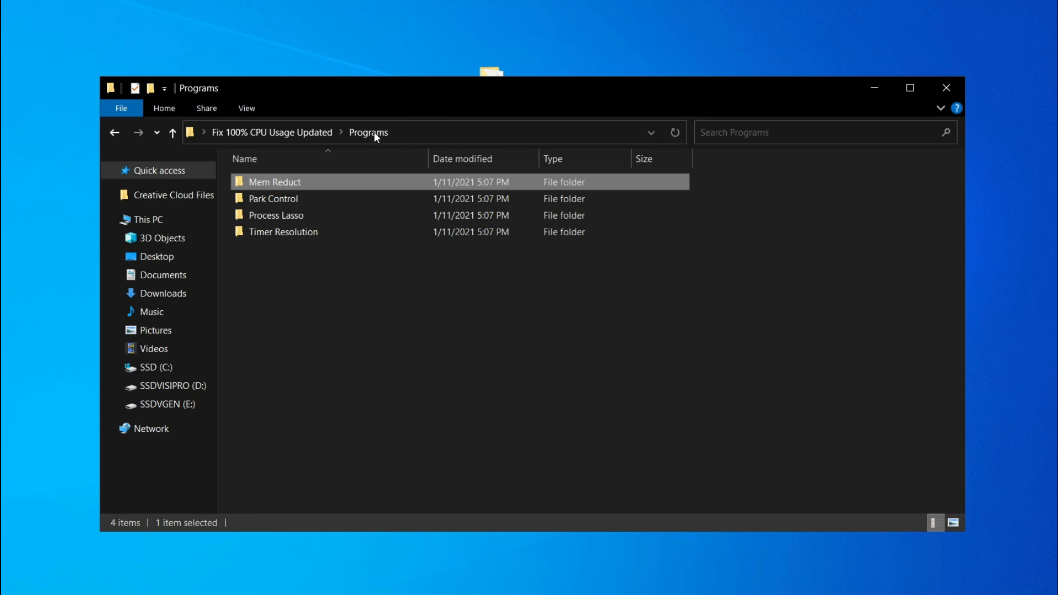
double_click(288, 202)
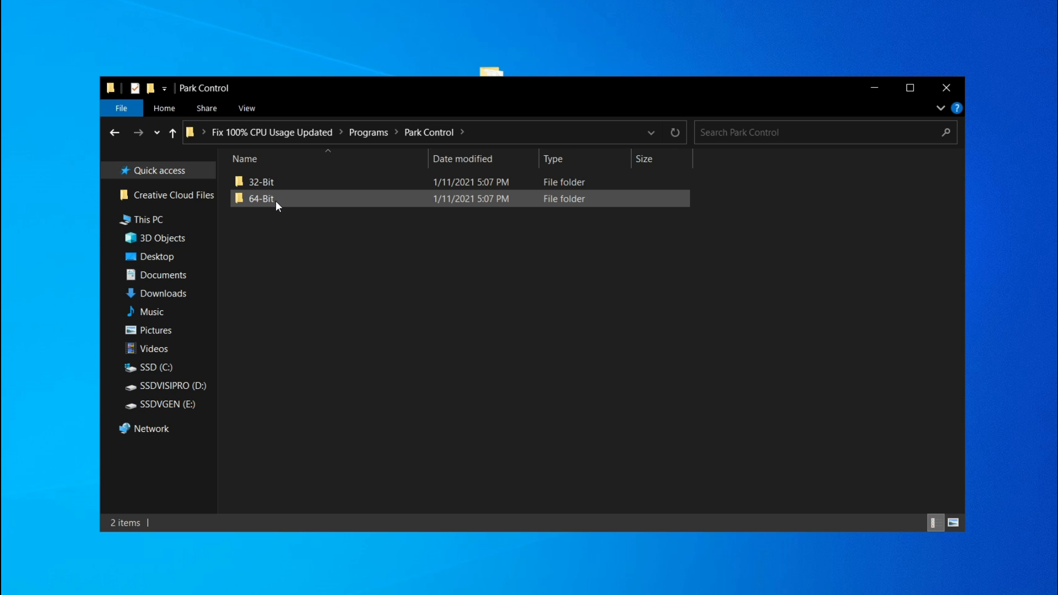
double_click(276, 202)
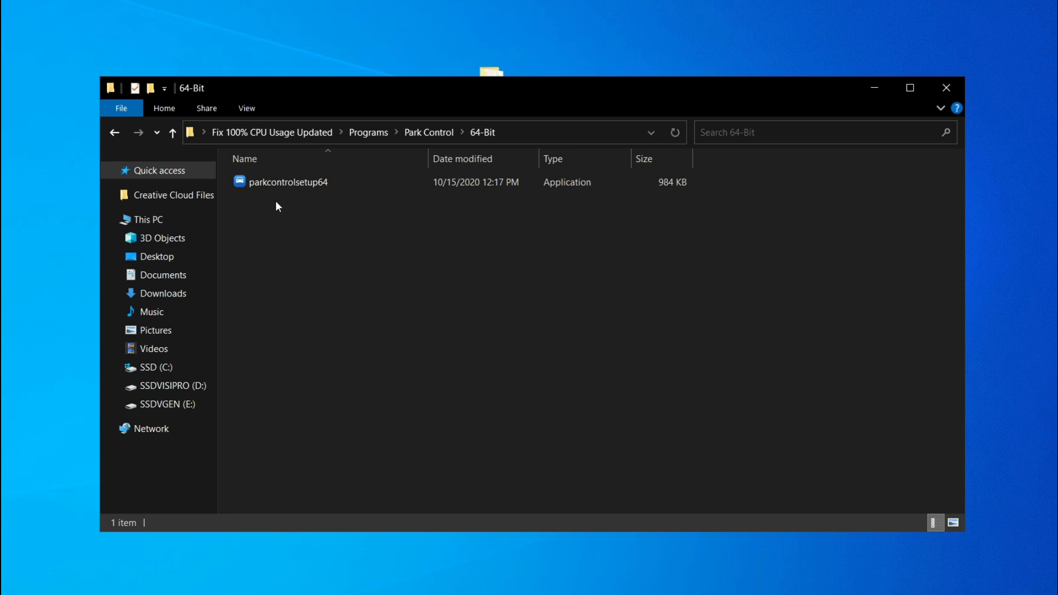
double_click(272, 182)
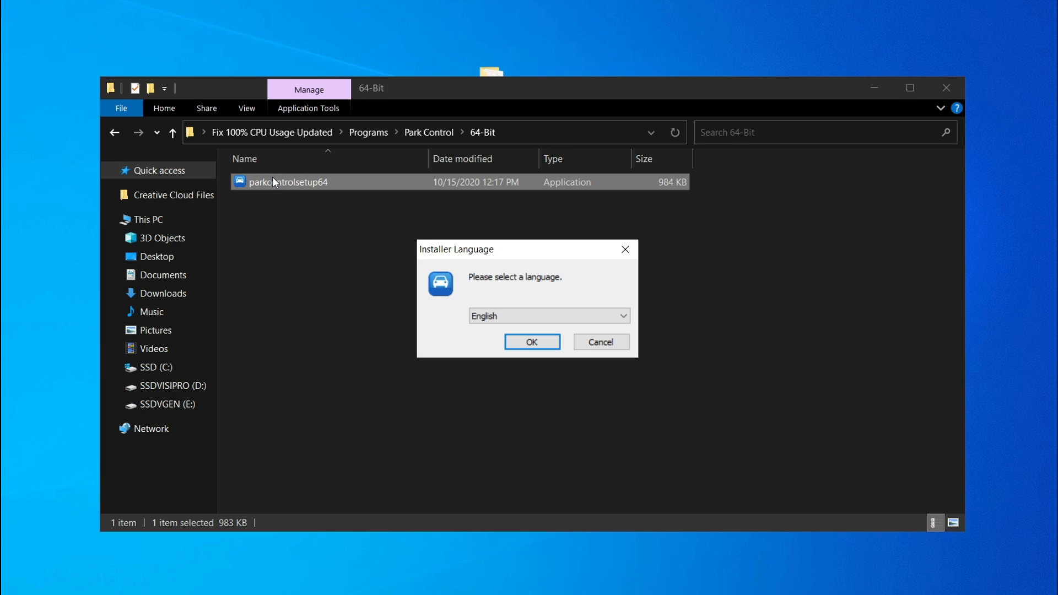
Step: Install ParkControl in English, accepting the license and keeping the Start menu shortcuts and Launch ParkControl components
click(524, 342)
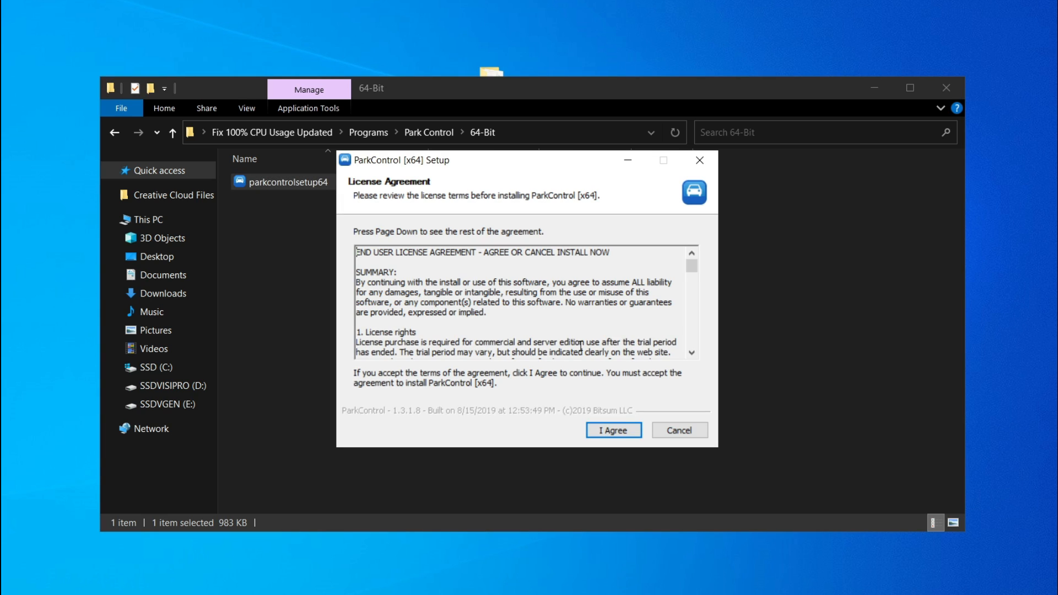
click(628, 432)
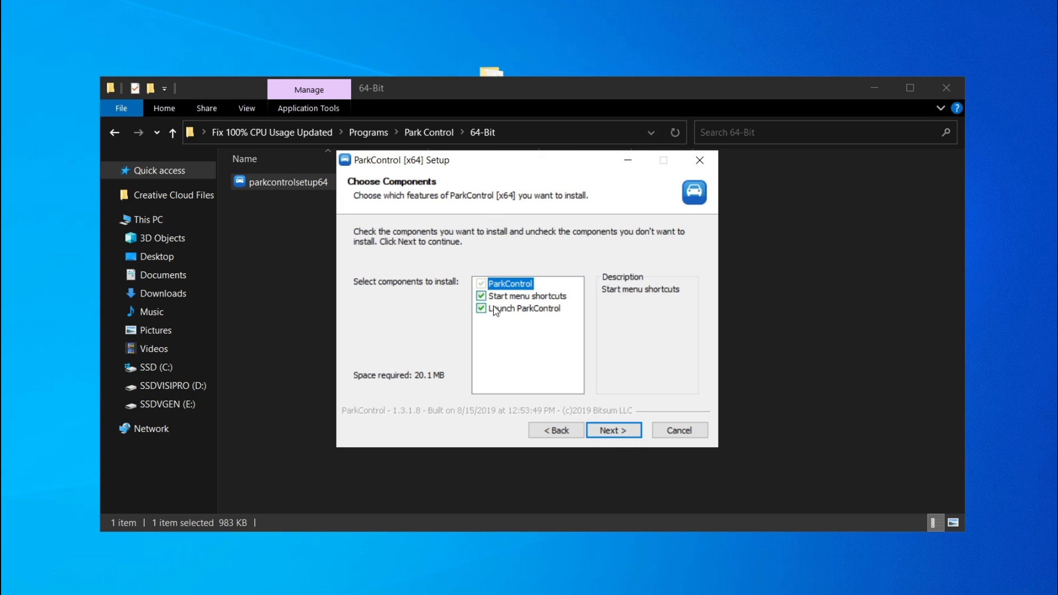
click(612, 430)
click(625, 430)
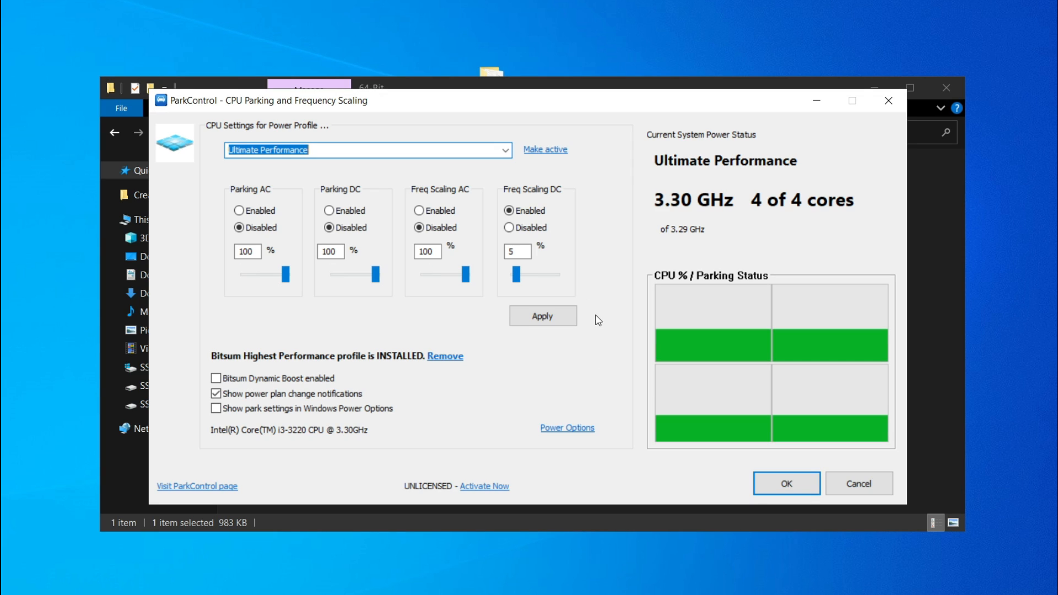
Step: Choose the Ultimate Performance power profile and enable Parking AC, Parking DC and Freq Scaling AC, with Freq Scaling DC kept enabled
click(504, 150)
click(303, 206)
click(239, 210)
click(329, 211)
click(445, 211)
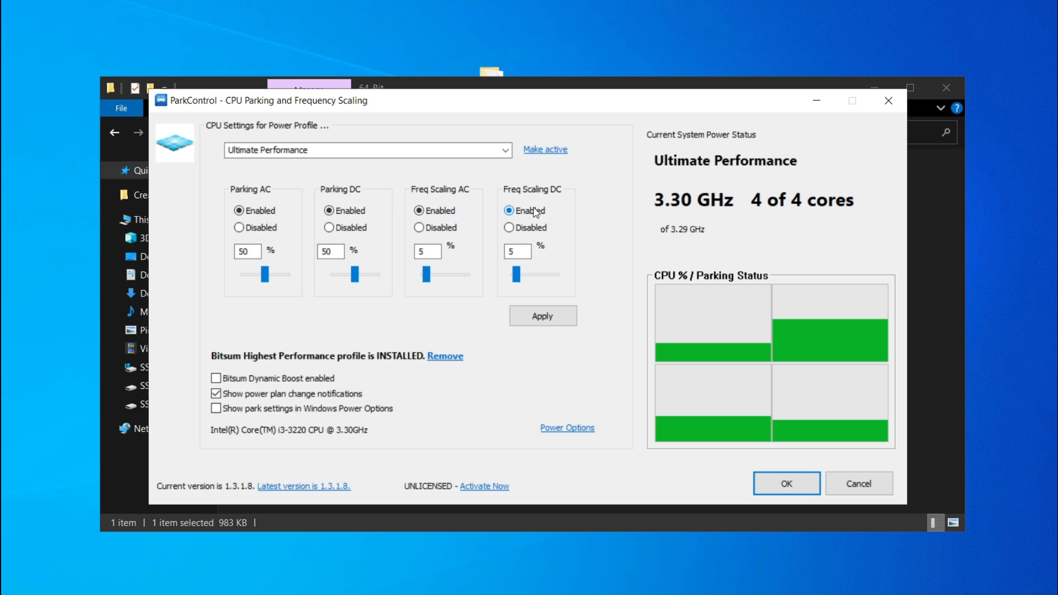
Step: Set all four parking and frequency scaling values to 100%, apply the new settings, and close ParkControl
drag(265, 274, 285, 273)
drag(355, 274, 634, 279)
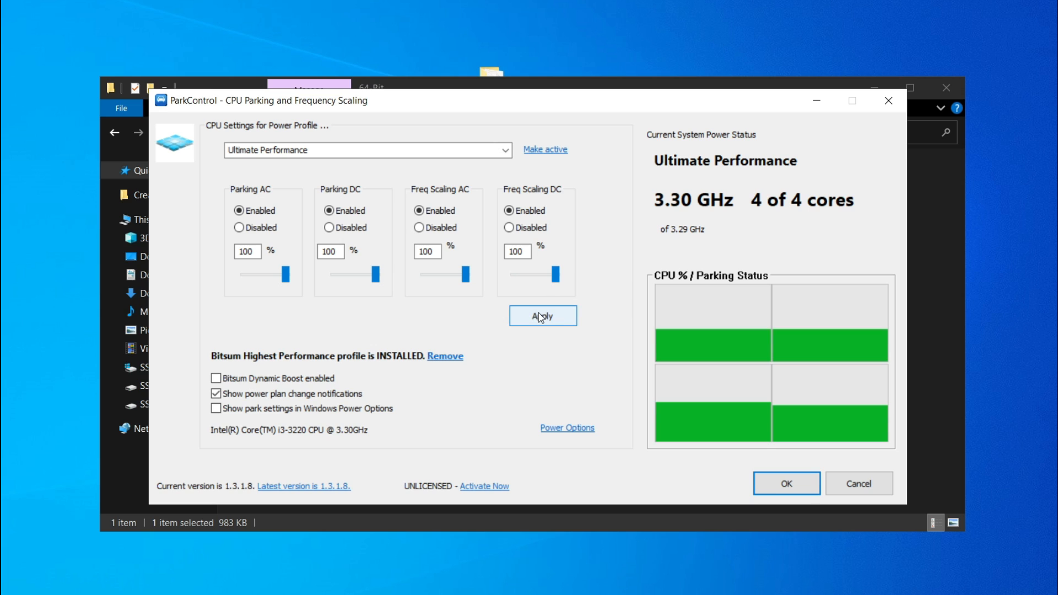
click(541, 317)
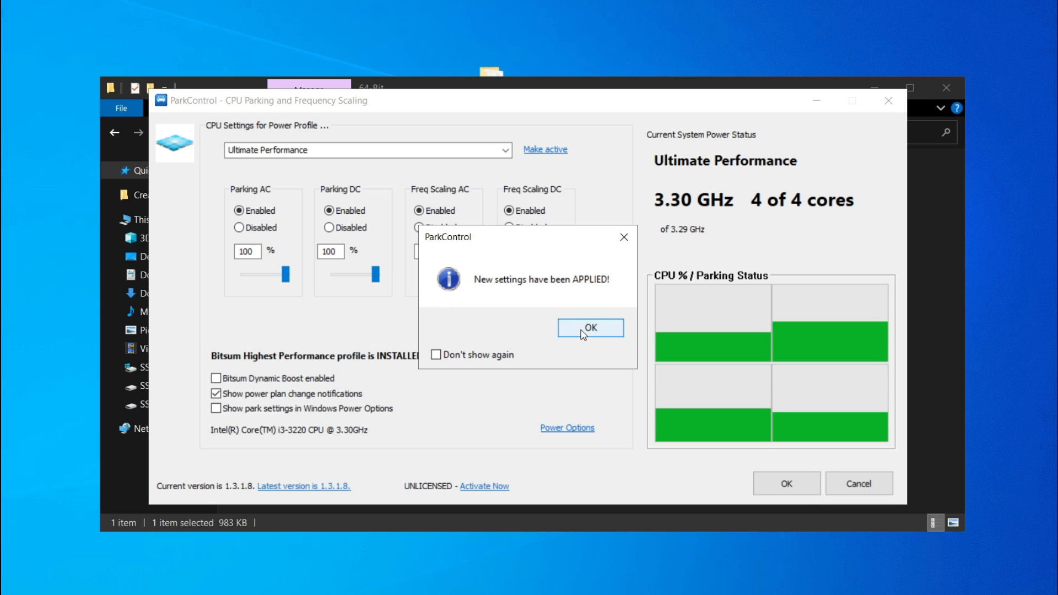
key(Return)
click(811, 485)
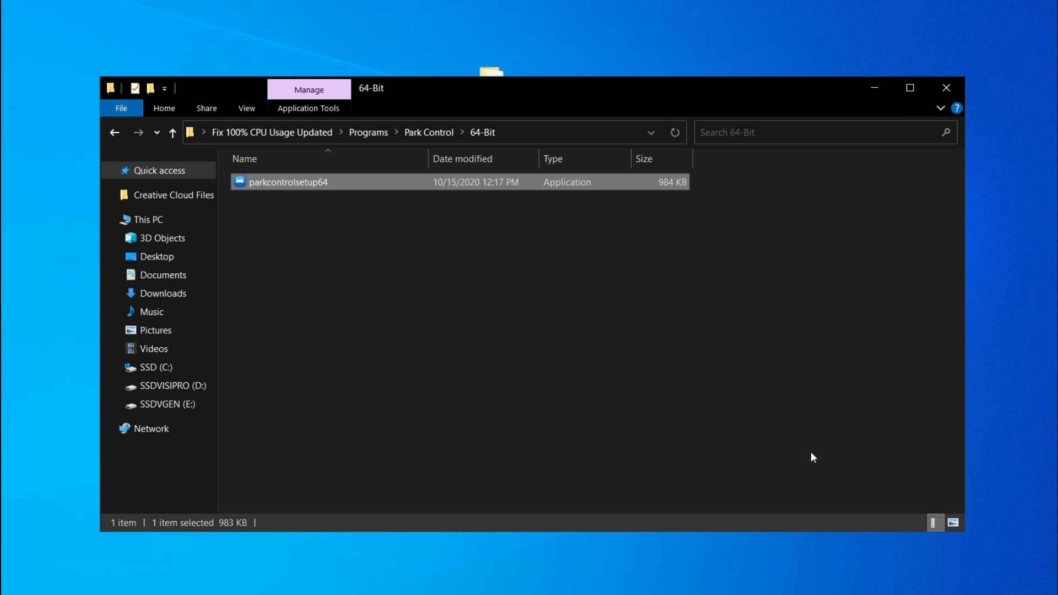
Step: Launch the processlassosetup64 installer from the 64-Bit folder of Process Lasso in the Programs folder
click(377, 133)
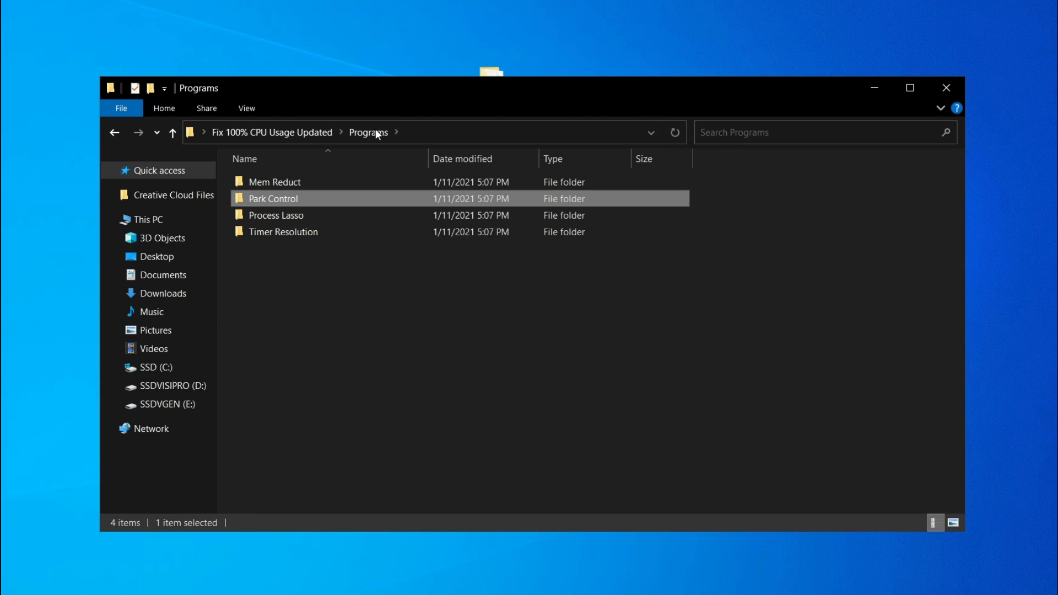
double_click(288, 215)
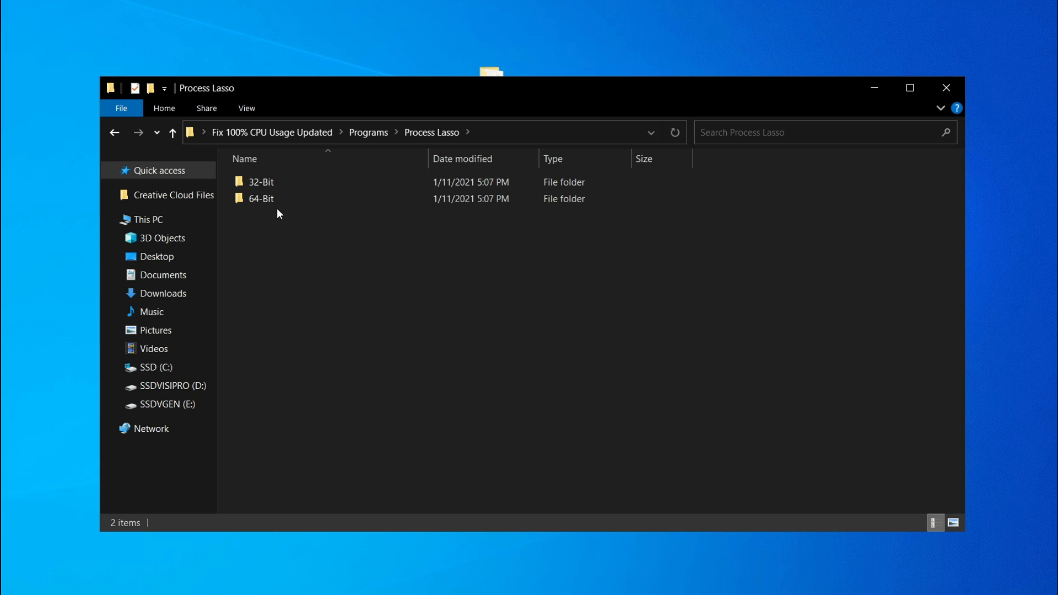
double_click(267, 200)
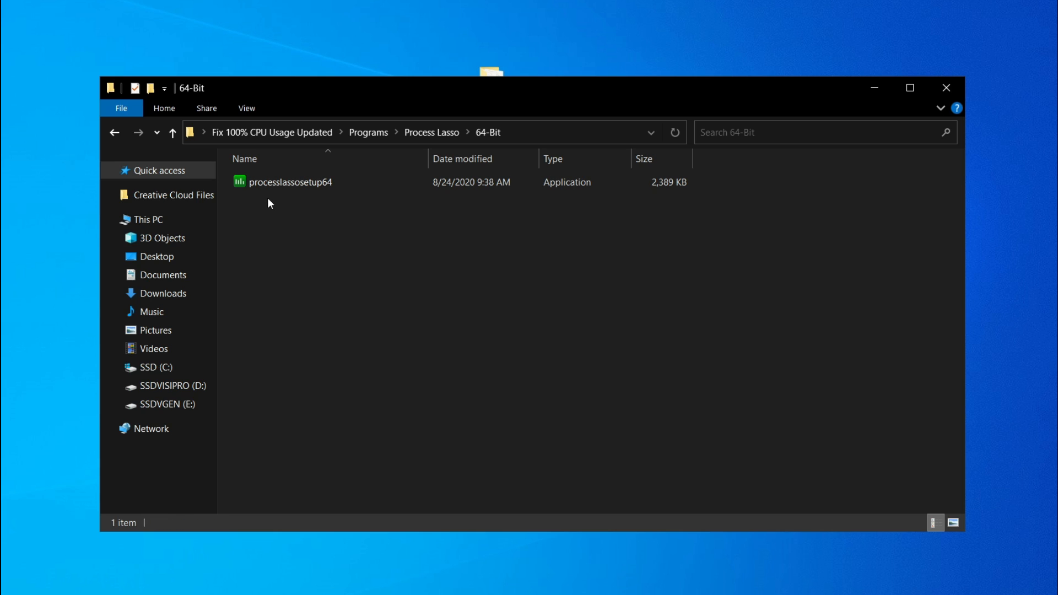
double_click(274, 187)
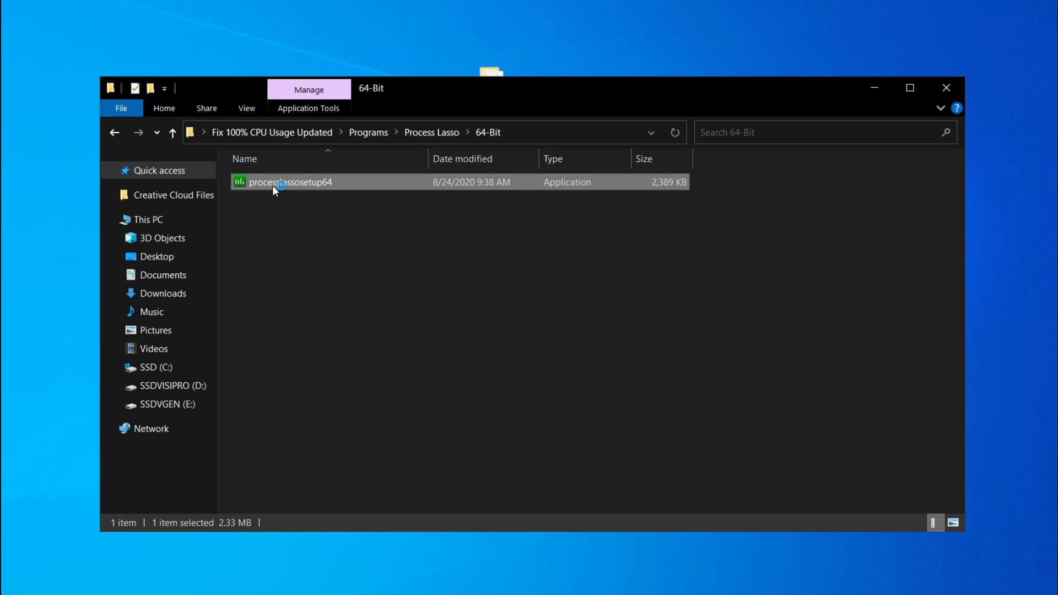
Step: Install Process Lasso without a desktop shortcut, accepting the license and the default startup, management scope and configuration folder options
click(540, 345)
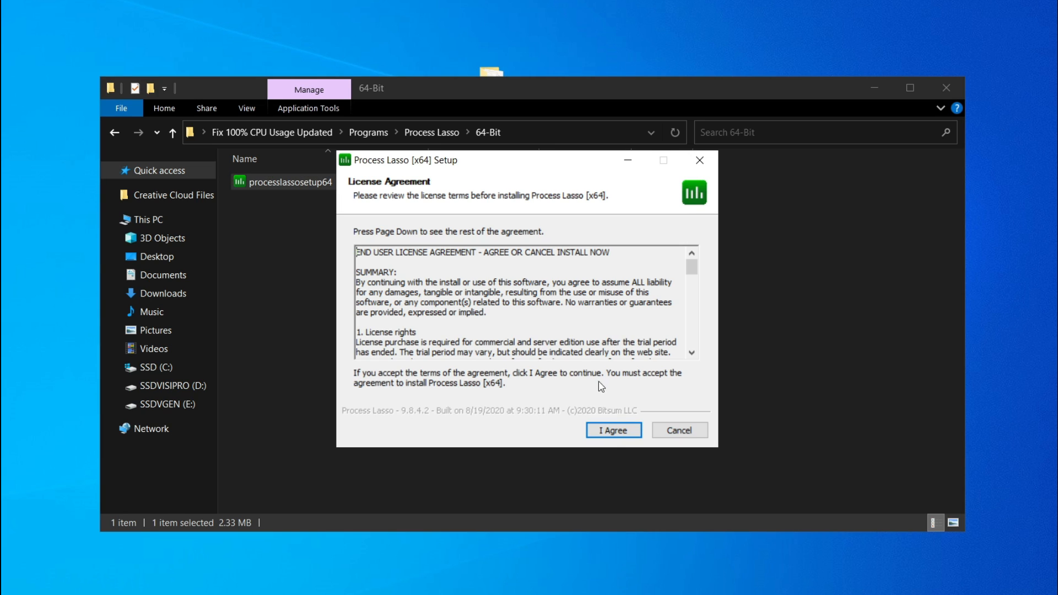
click(615, 437)
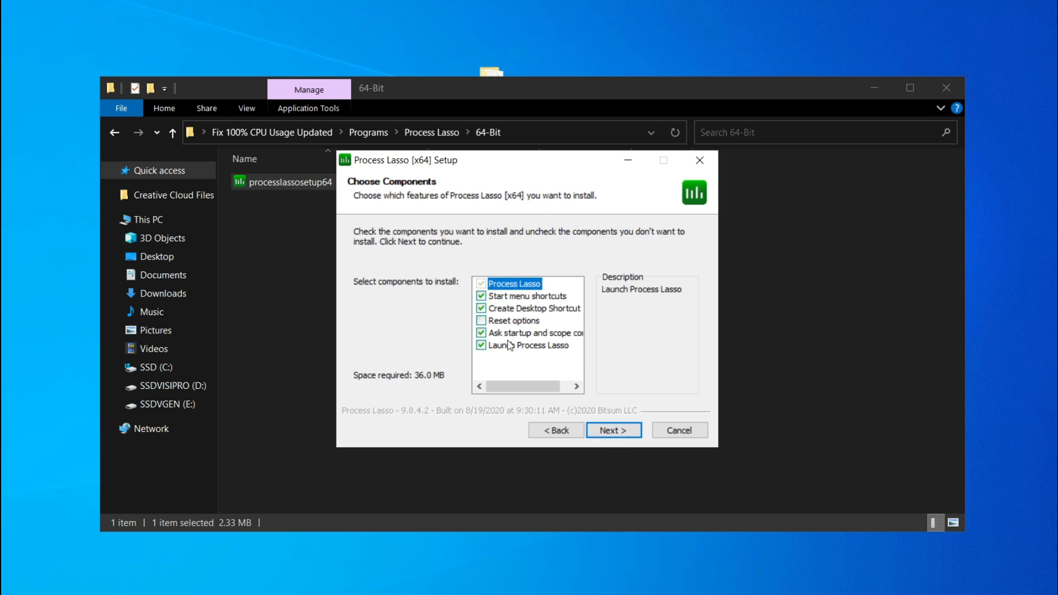
click(481, 308)
click(626, 430)
click(625, 429)
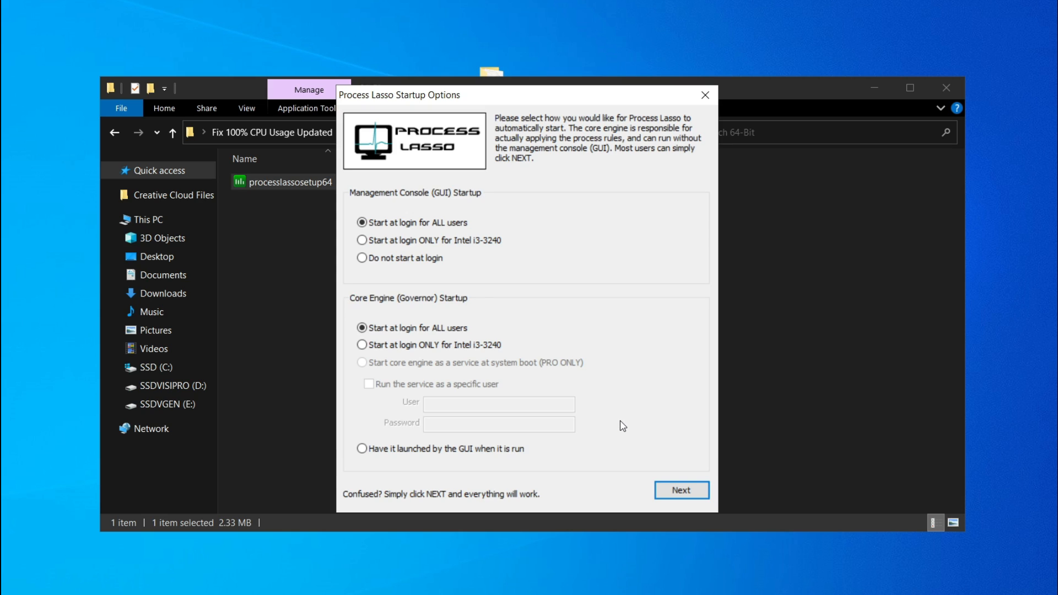
click(683, 492)
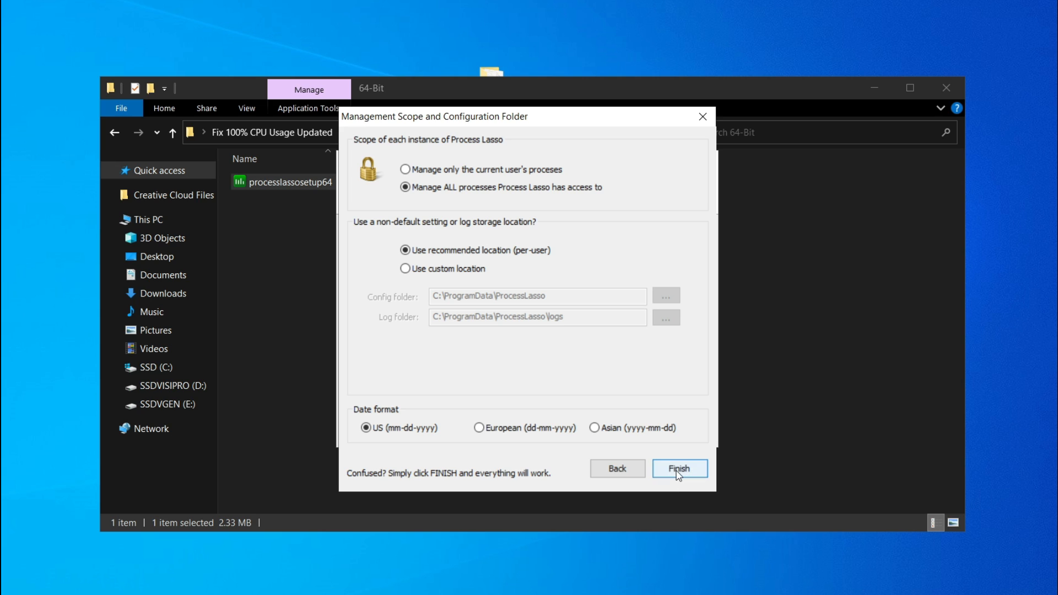
click(677, 474)
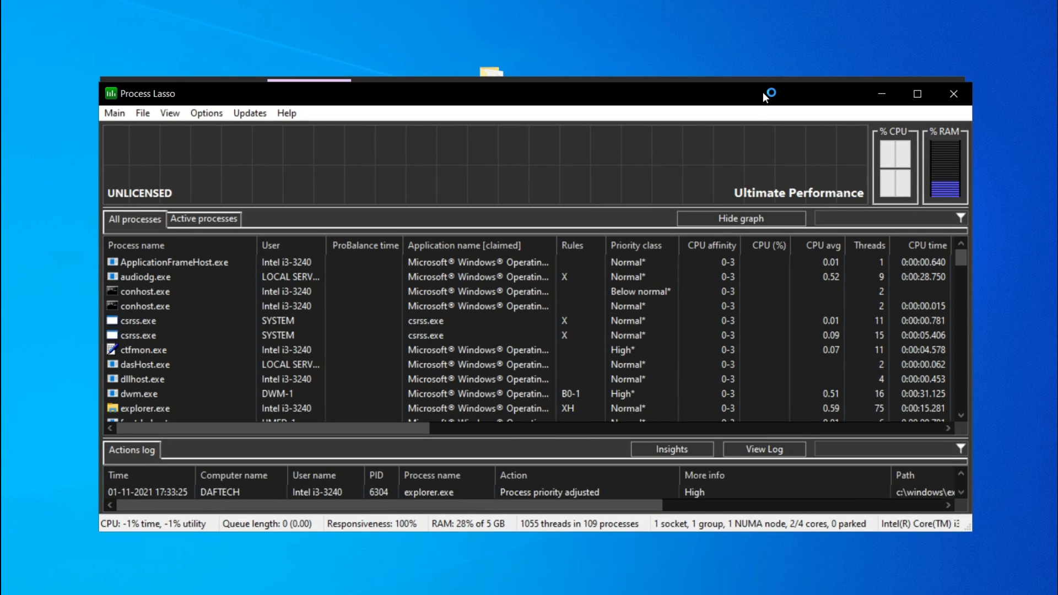
click(208, 114)
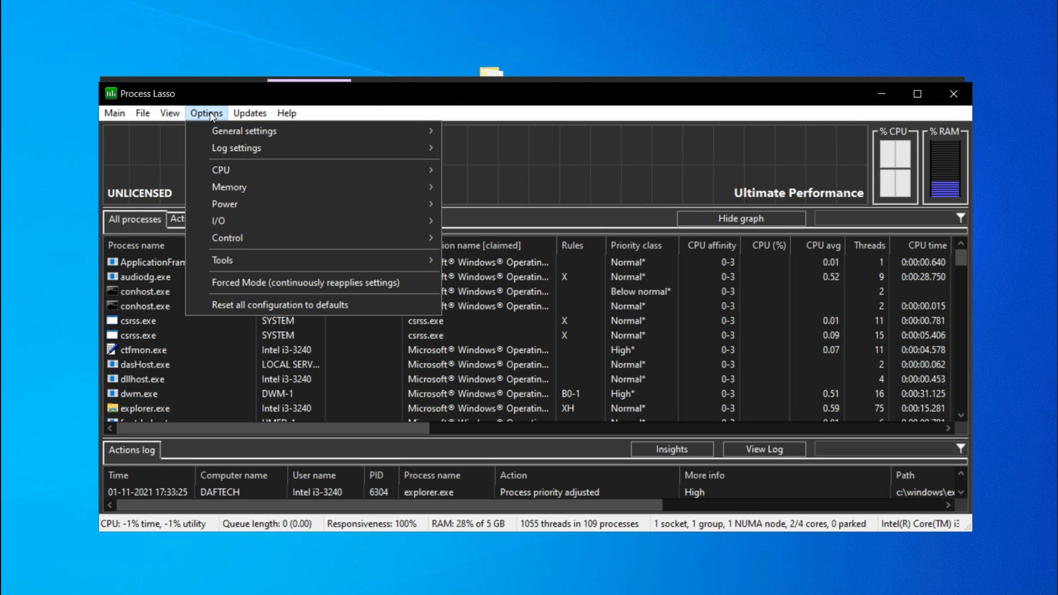
mouse_move(224, 134)
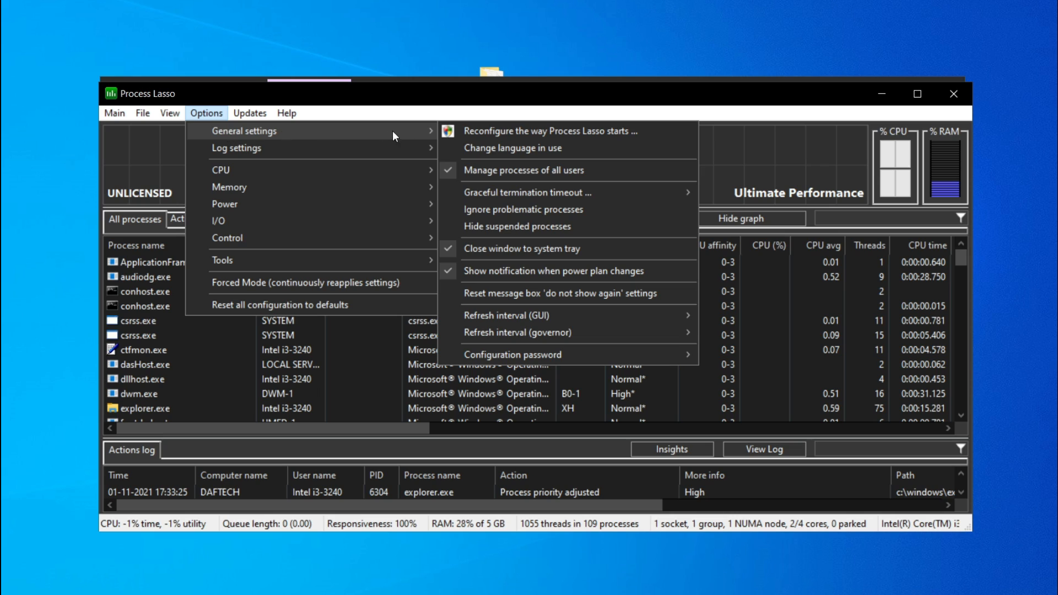
mouse_move(590, 319)
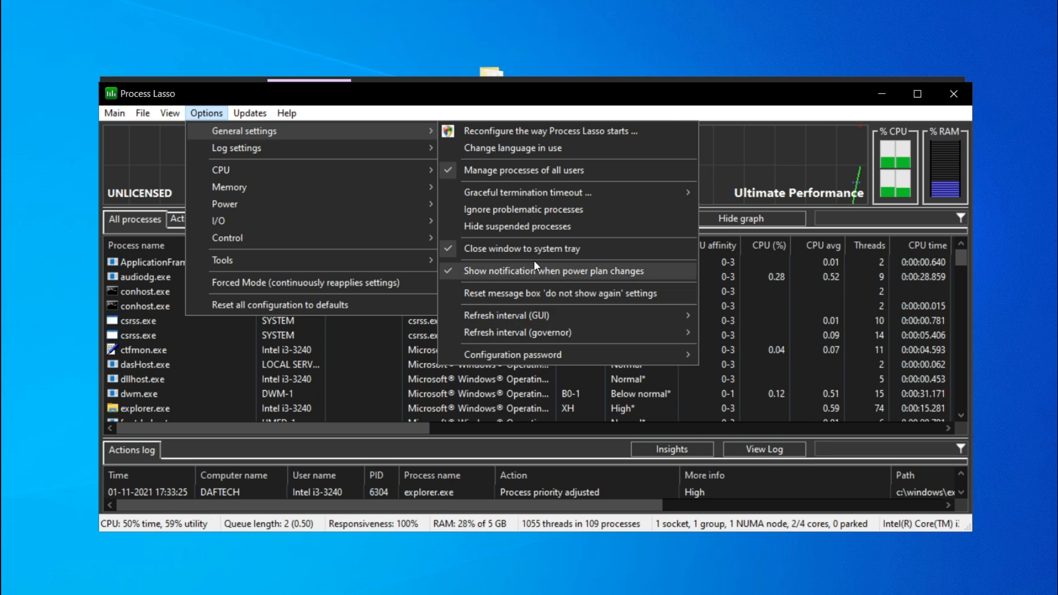
mouse_move(377, 172)
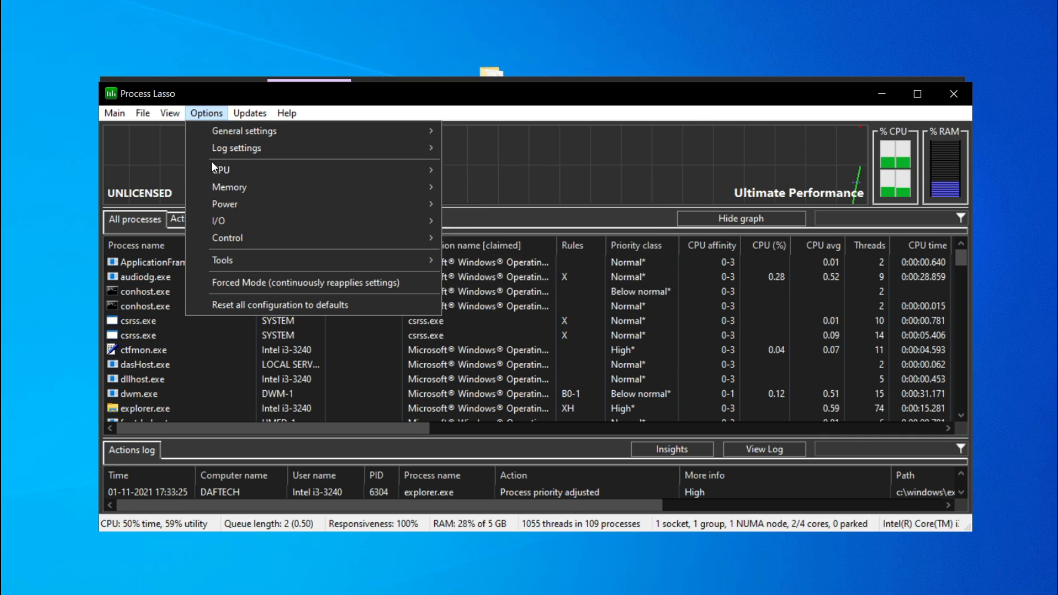
mouse_move(460, 169)
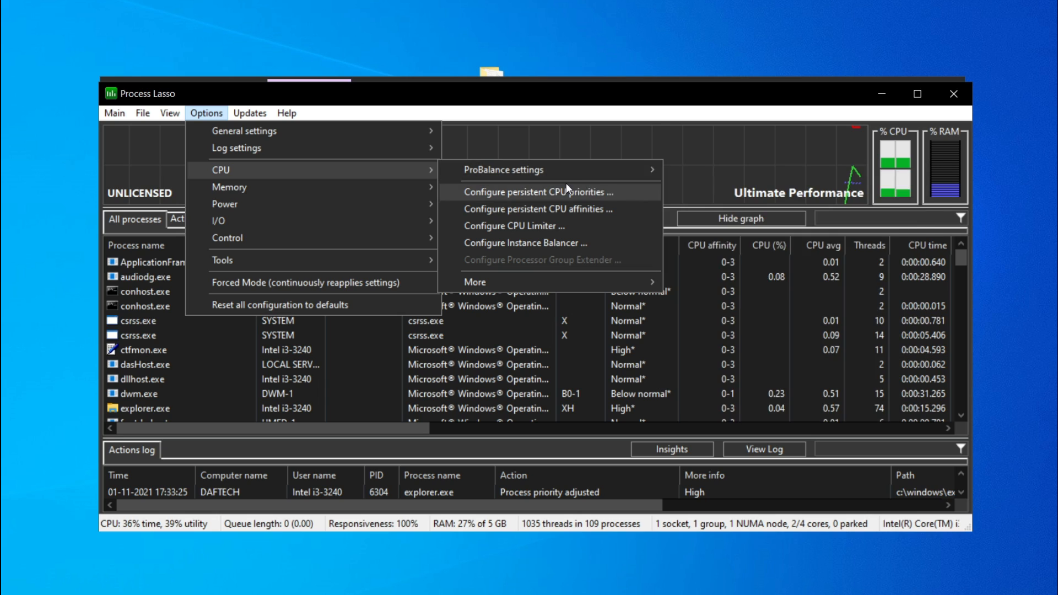
mouse_move(172, 116)
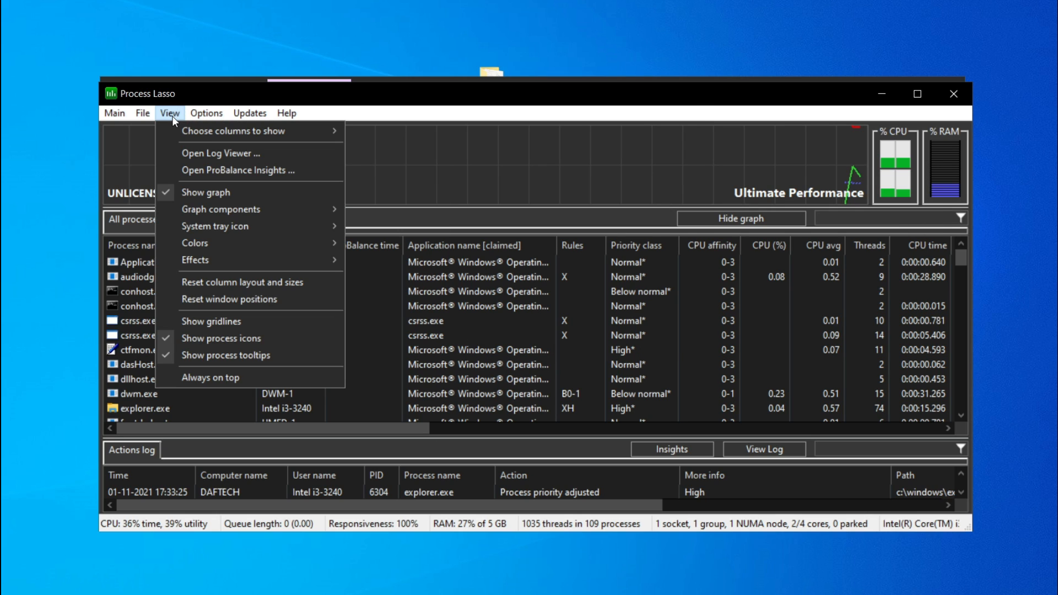
mouse_move(220, 226)
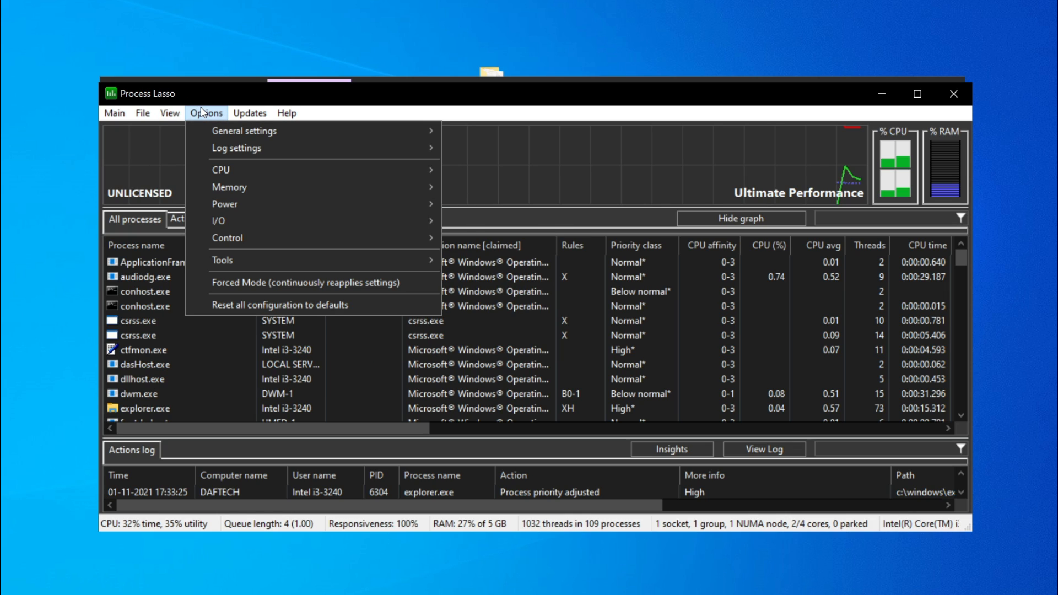
Step: Set Process Lasso to never check for updates and close its window
mouse_move(246, 115)
mouse_move(251, 173)
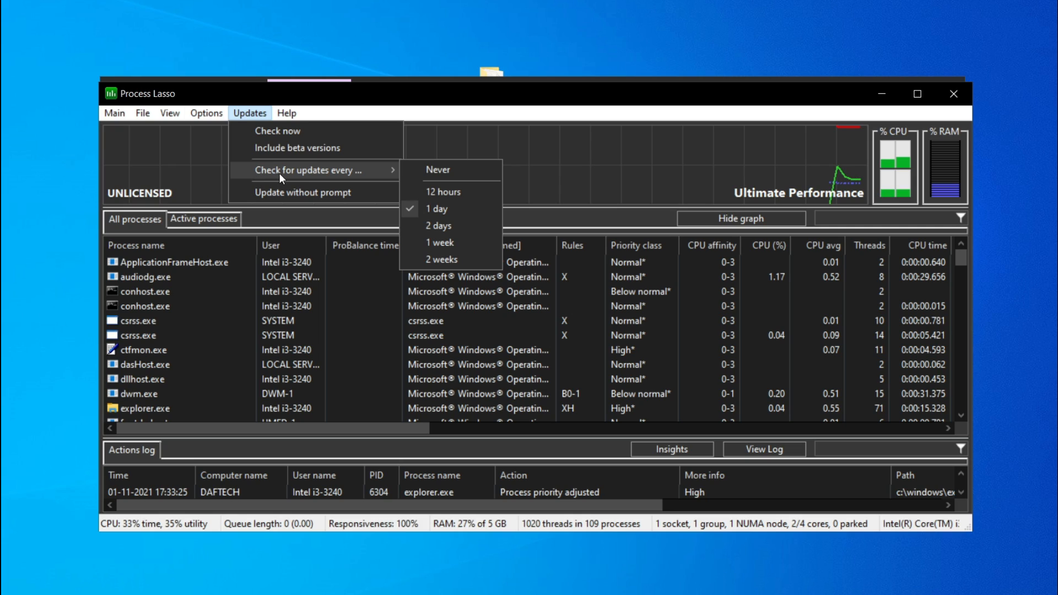
click(447, 171)
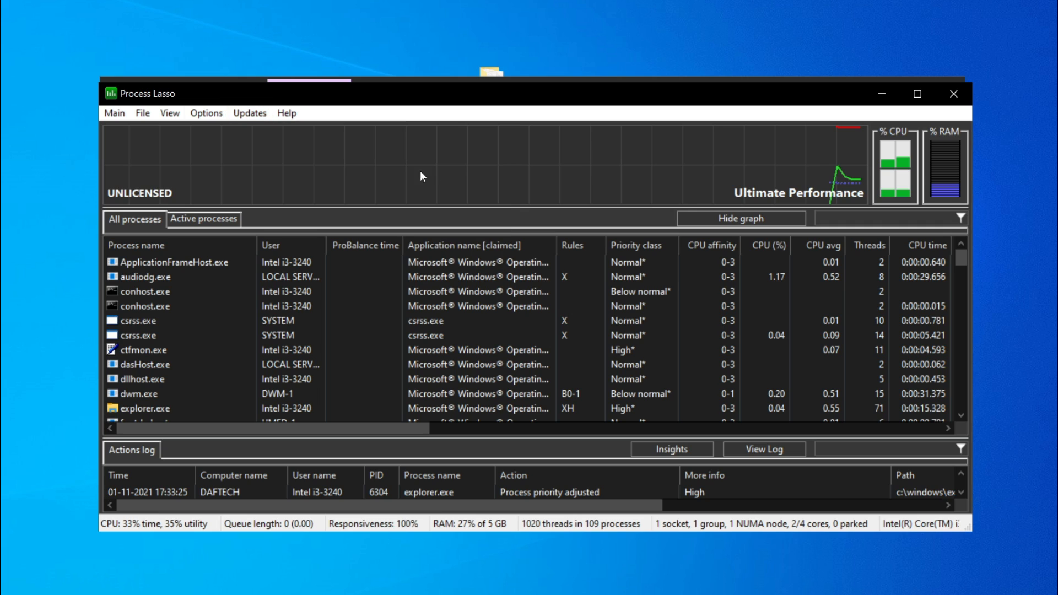
click(954, 100)
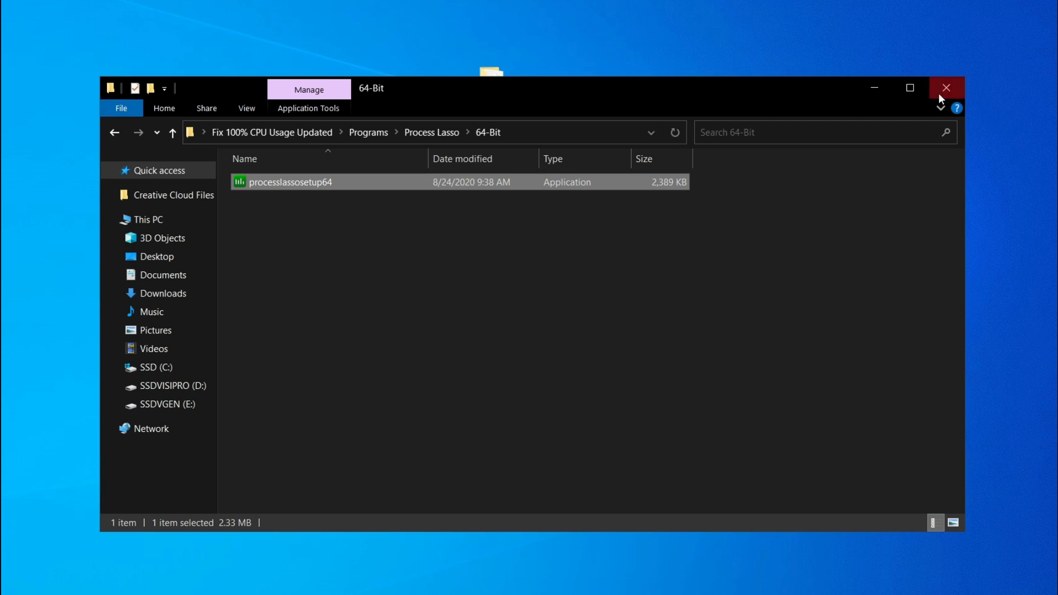
Step: Launch the TimerResolution application from the Timer Resolution folder in the Programs folder
click(381, 132)
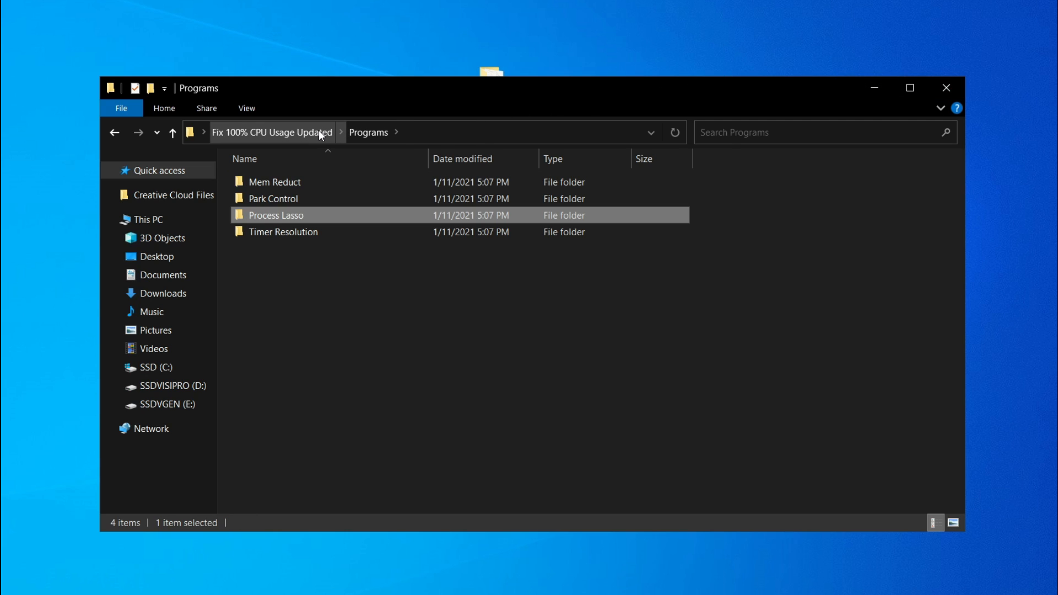
double_click(282, 235)
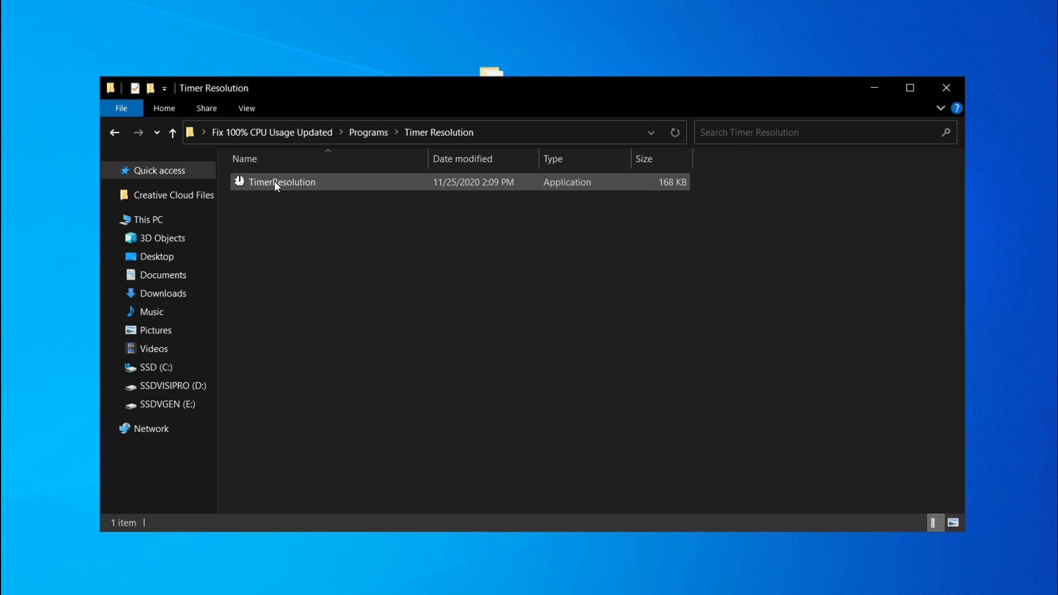
double_click(275, 181)
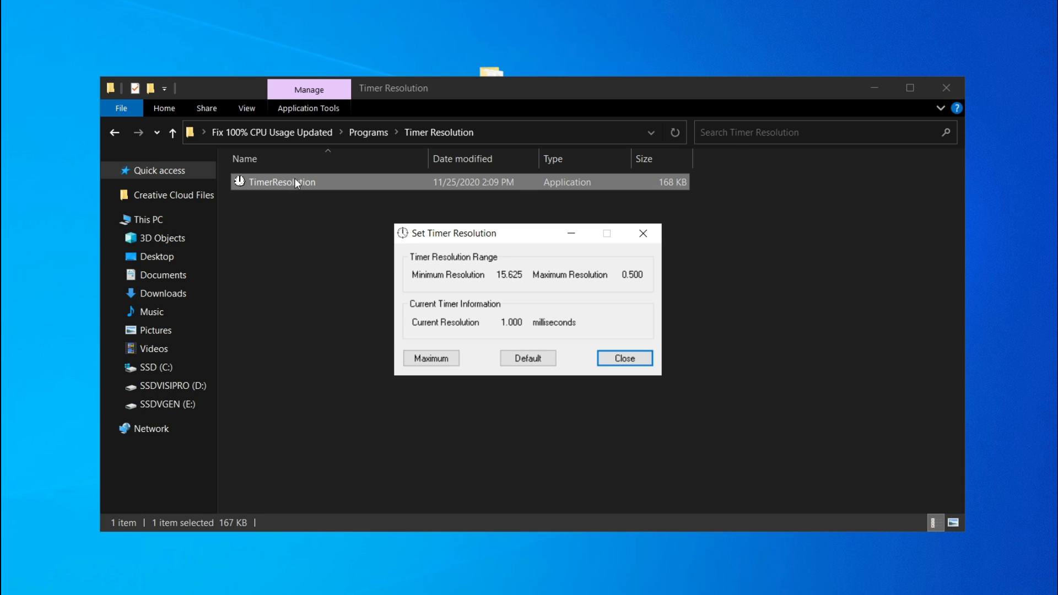
Step: Set the timer resolution to its maximum, minimize the Set Timer Resolution window, and close the folder window
click(452, 362)
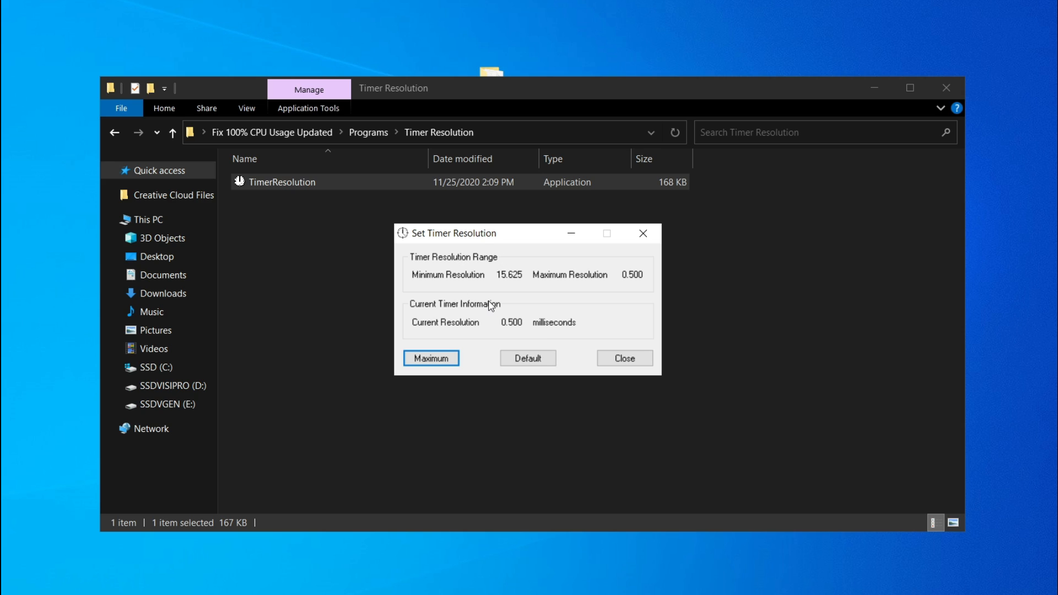
click(573, 235)
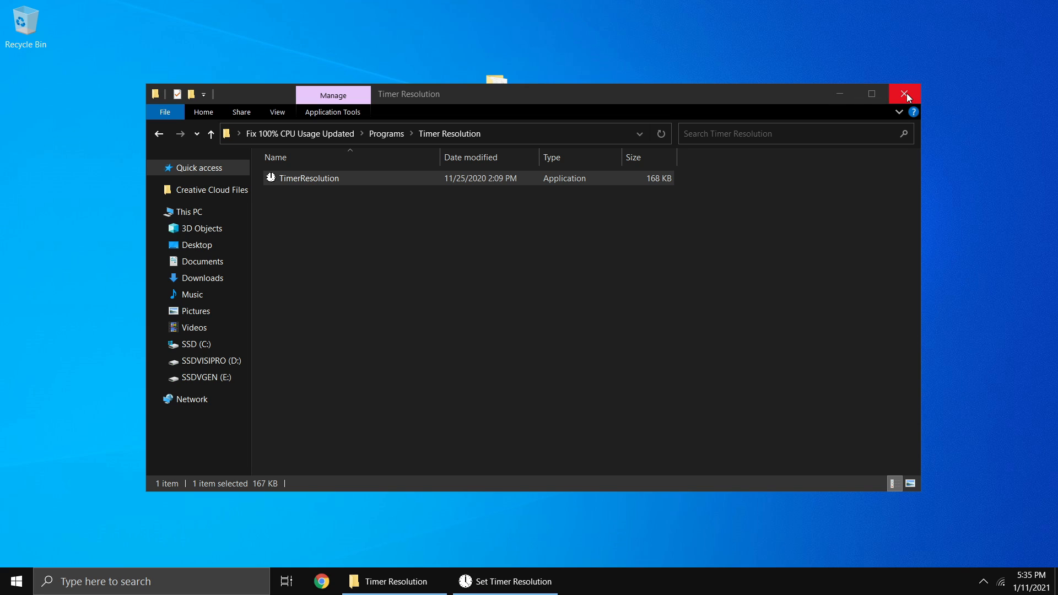
click(906, 94)
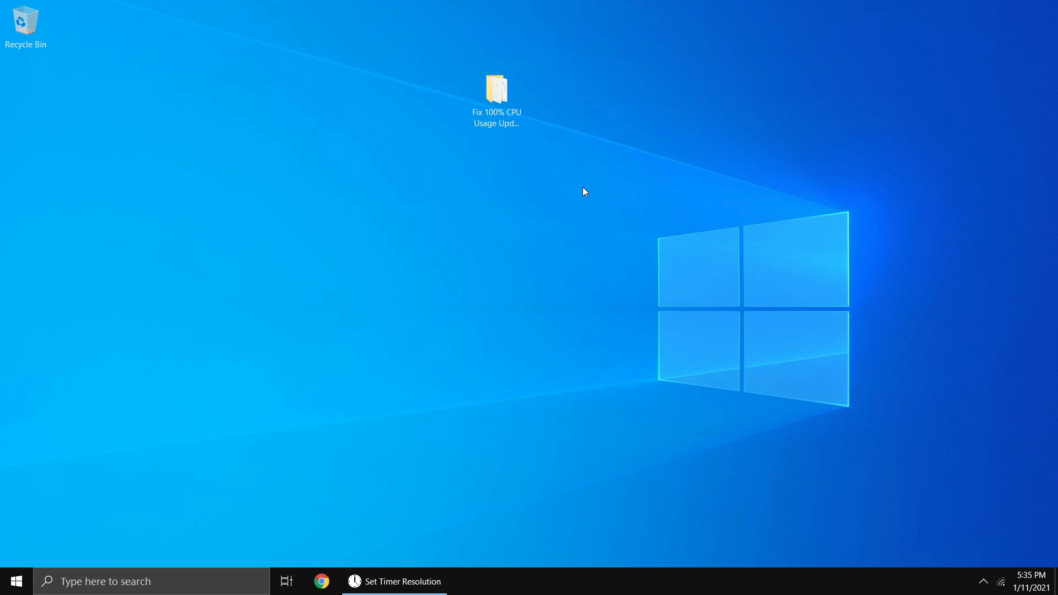
Step: Search Windows for "performance monitor", run Performance Monitor as administrator, and move its window toward the middle of the desktop
click(161, 580)
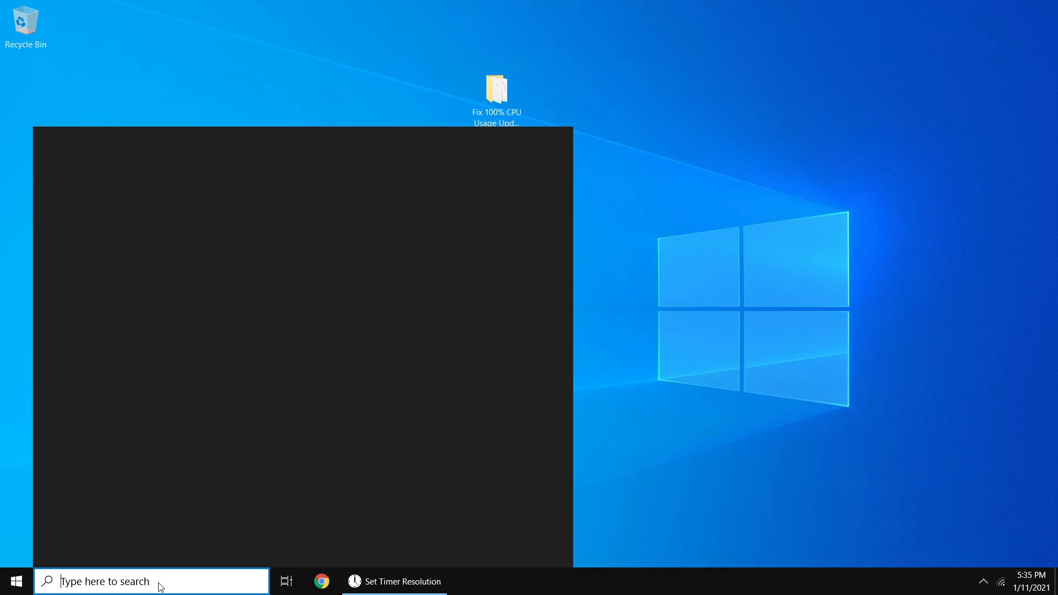
text(perfo)
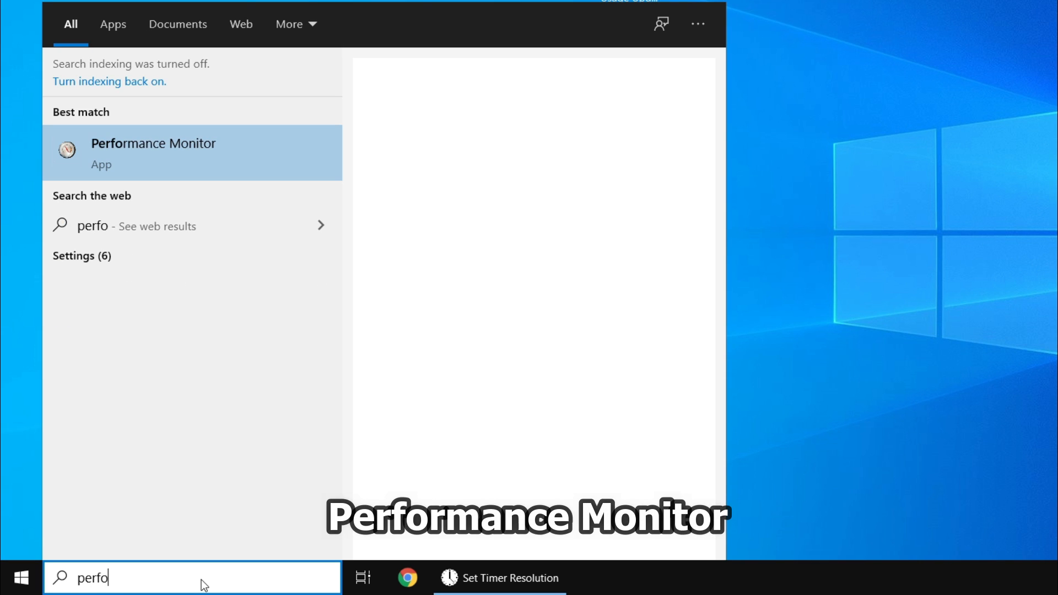
text(rmance)
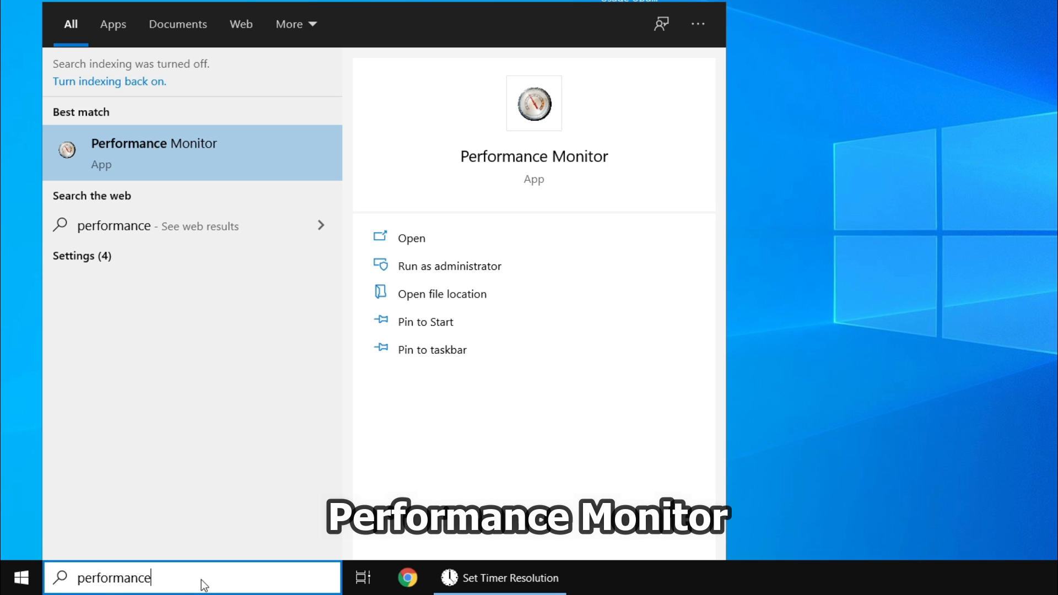
text( monitor)
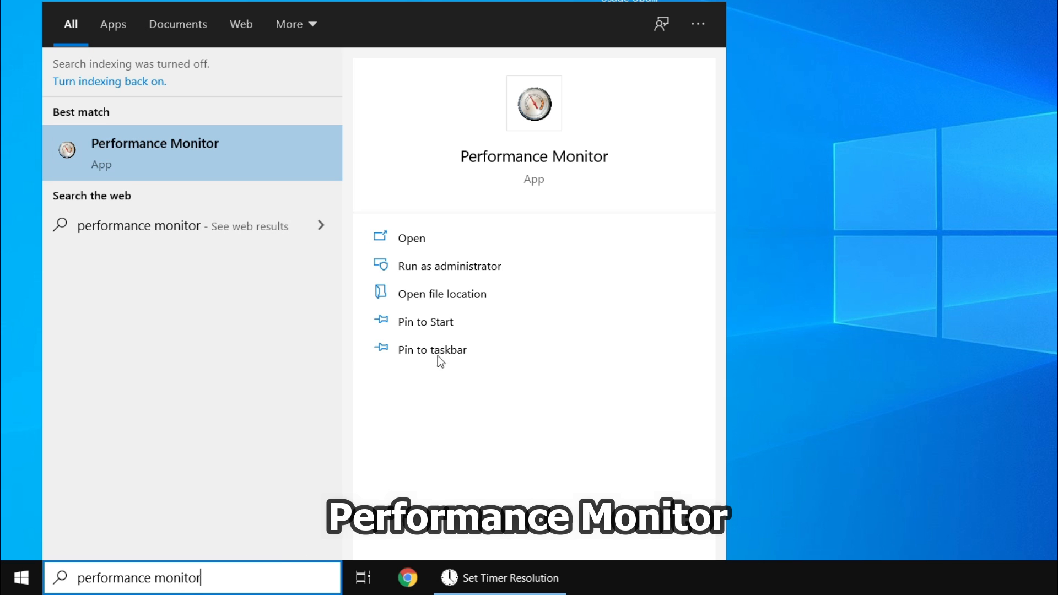
right_click(256, 155)
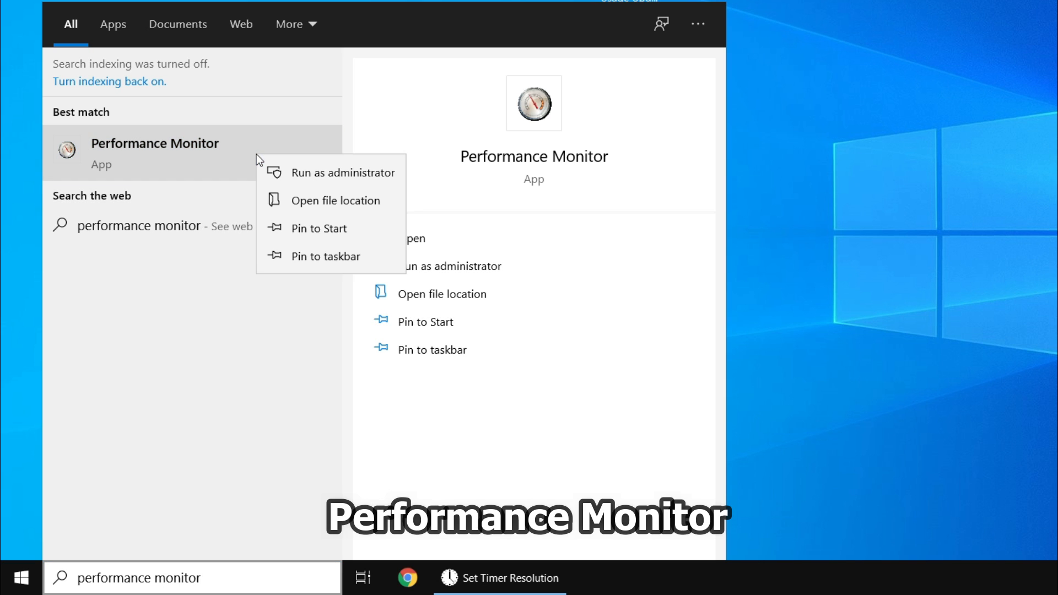
click(308, 180)
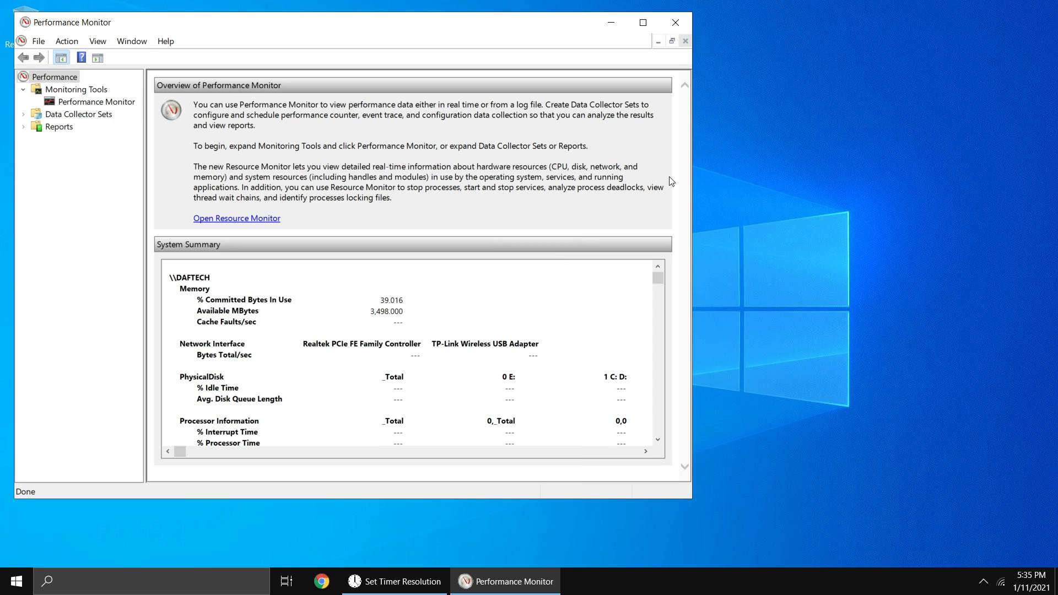
drag(553, 22, 707, 49)
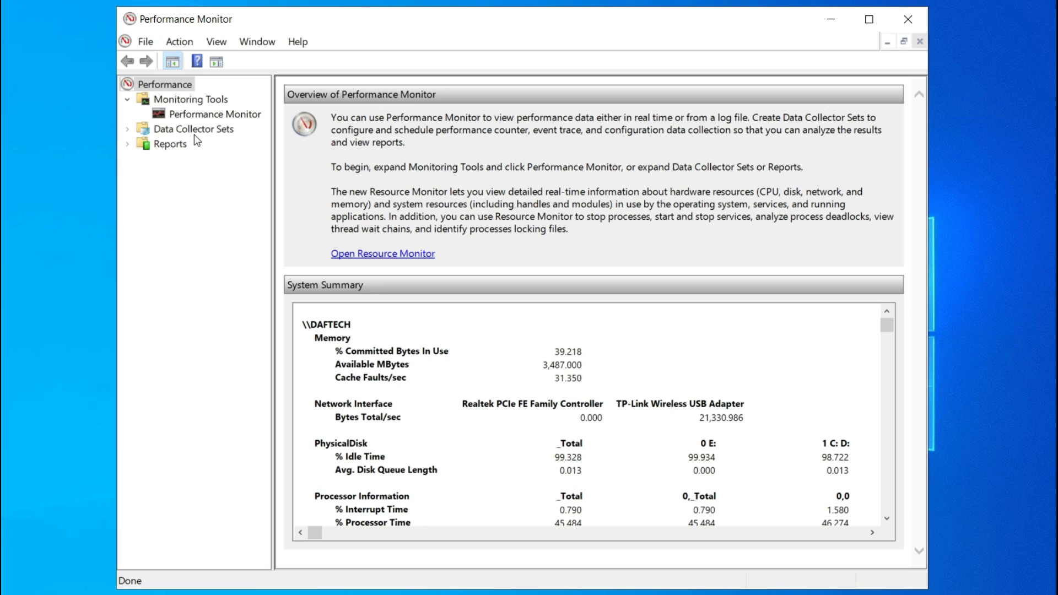
Step: Delete the existing CPU data collector set from the User Defined data collector sets
click(195, 136)
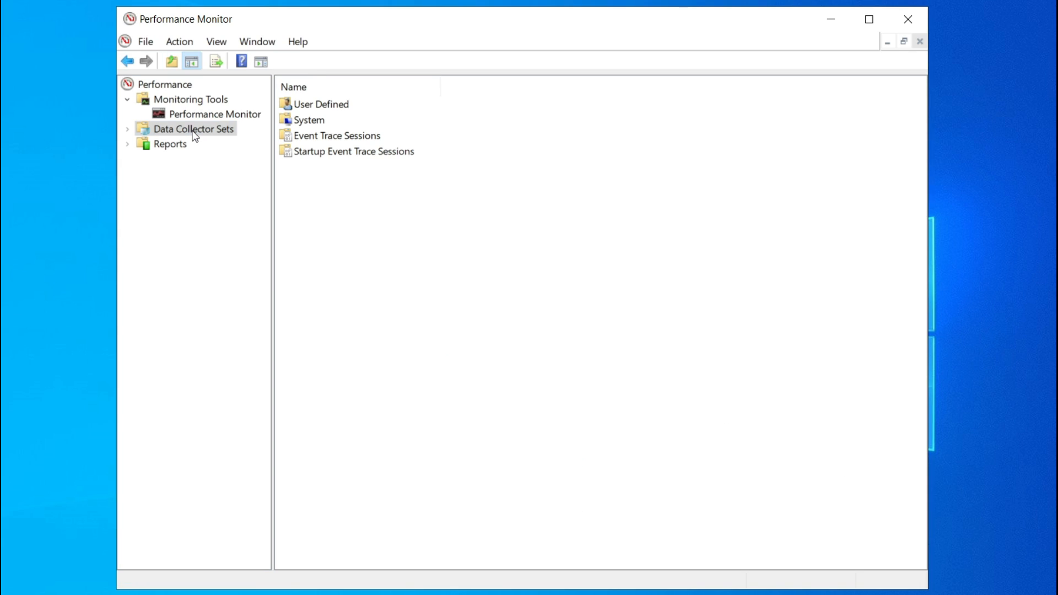
double_click(316, 104)
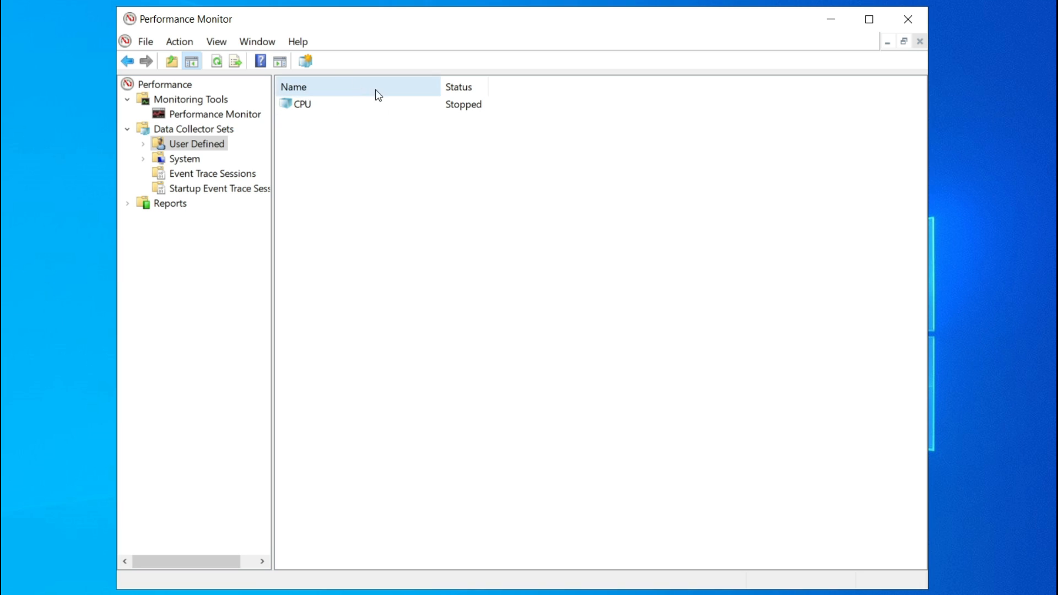
right_click(300, 105)
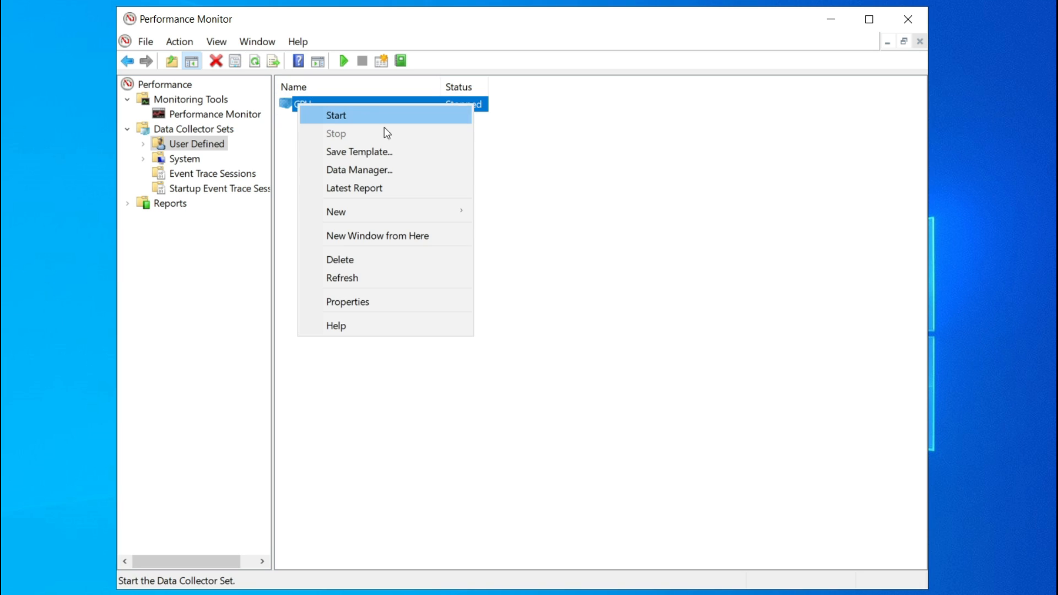
click(359, 260)
click(573, 312)
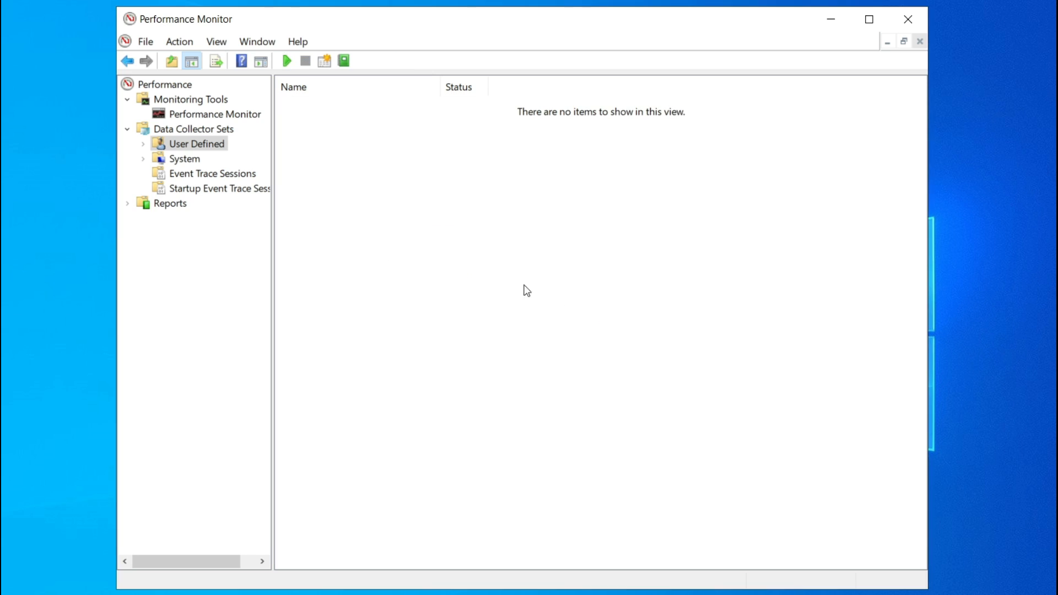
Step: Start a new data collector set named CPU under User Defined, with manual (advanced) creation
click(188, 145)
right_click(389, 150)
mouse_move(438, 168)
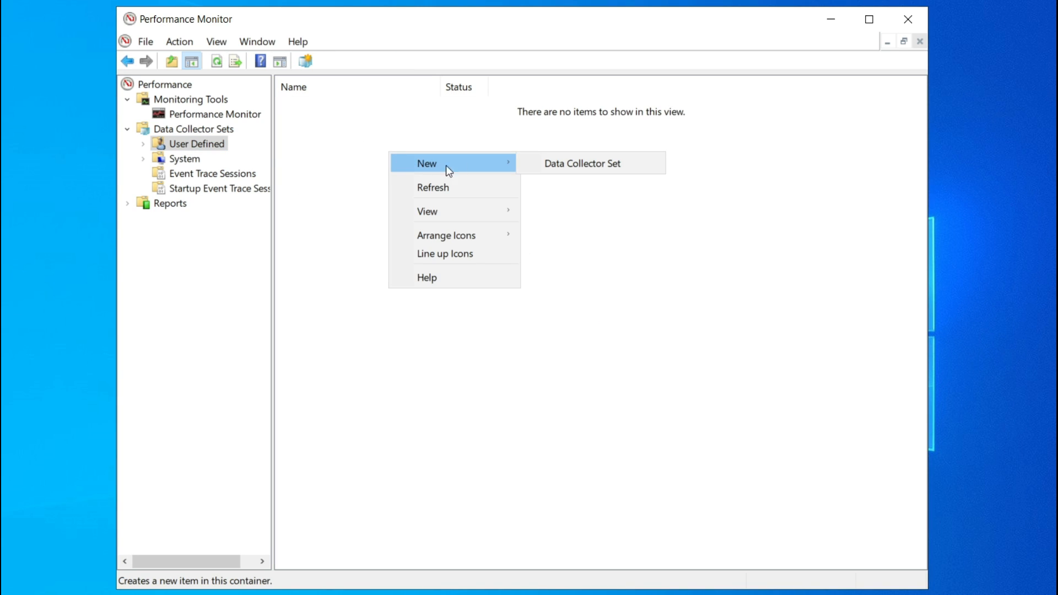
click(582, 163)
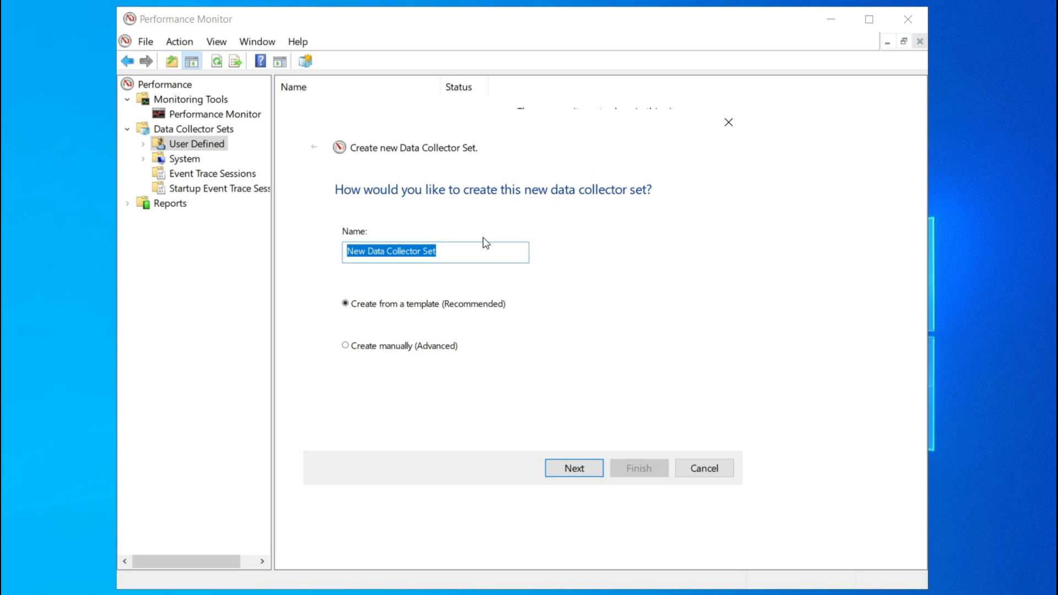
text(CPU)
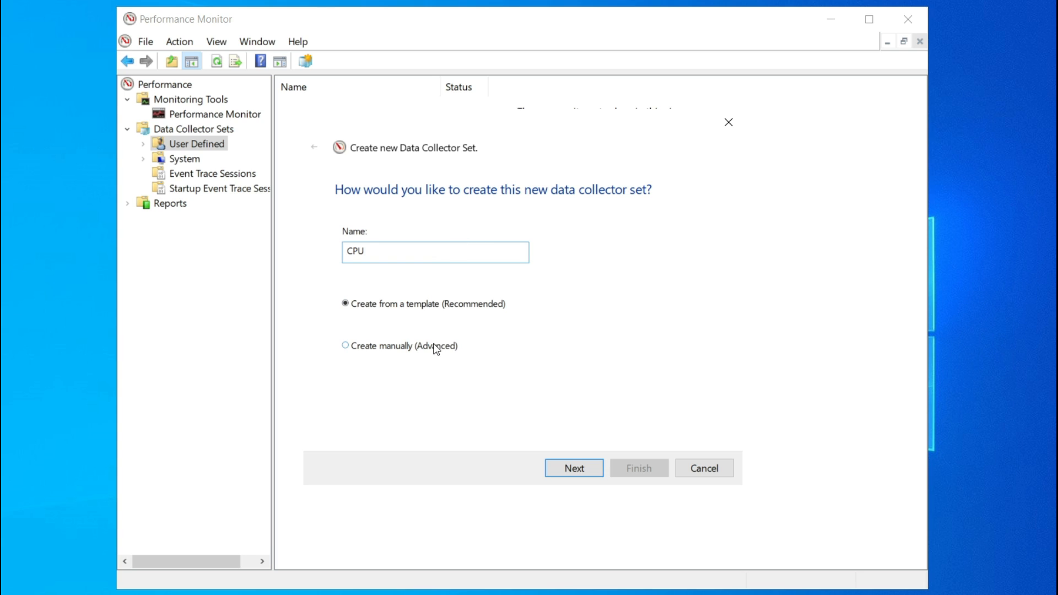
click(582, 471)
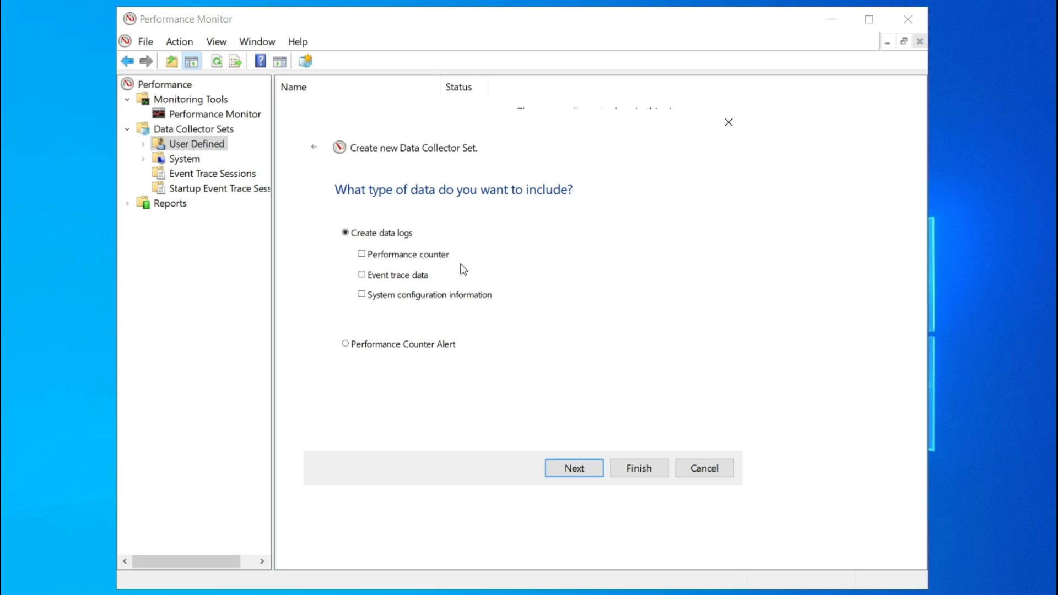
Step: Include performance counter data logs in the set and add all Processor counters for instance 3
click(442, 255)
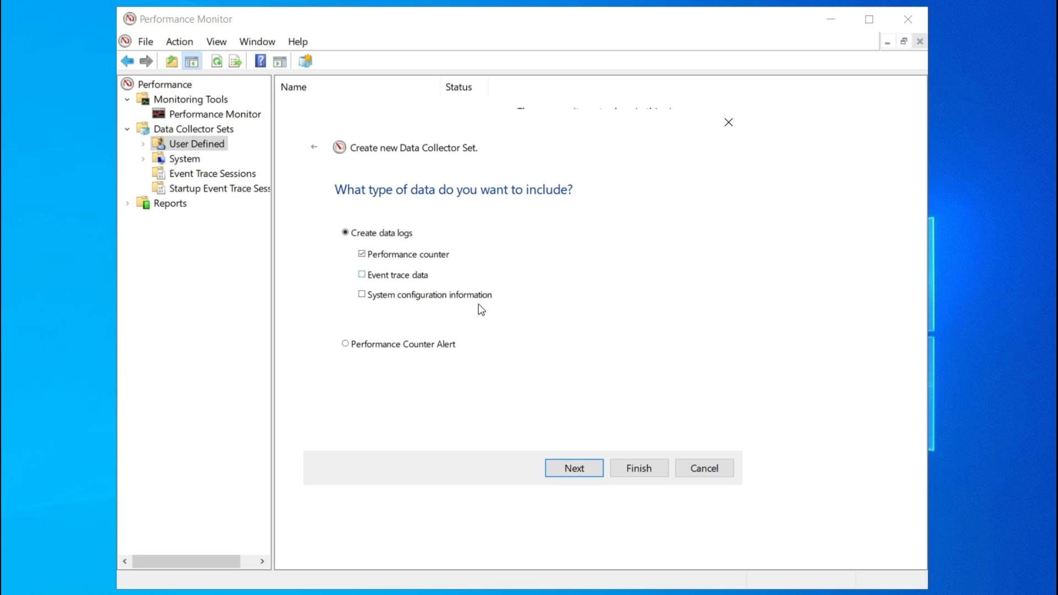
click(583, 467)
click(627, 257)
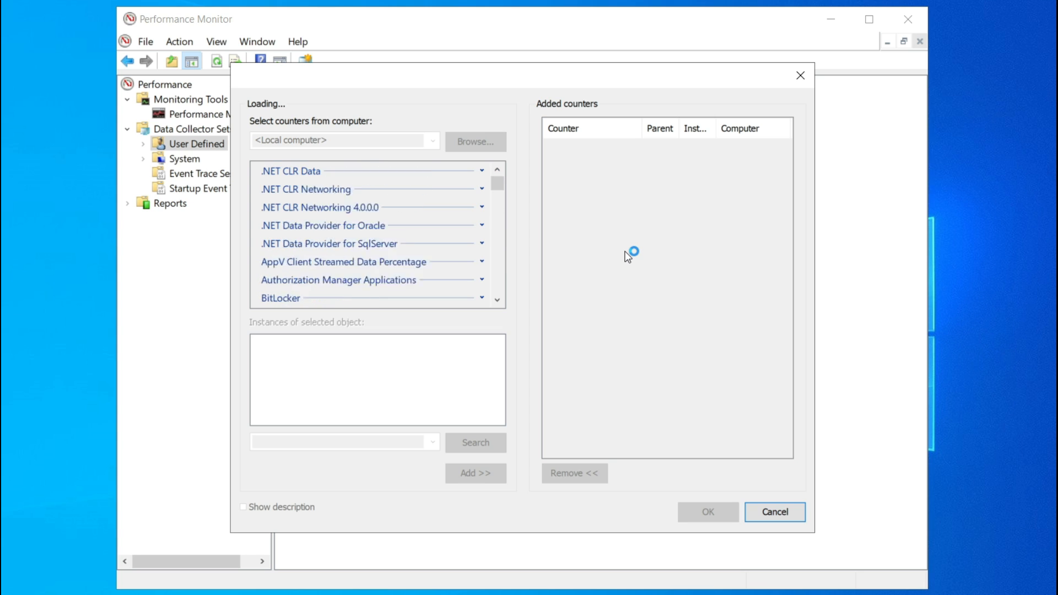
click(288, 172)
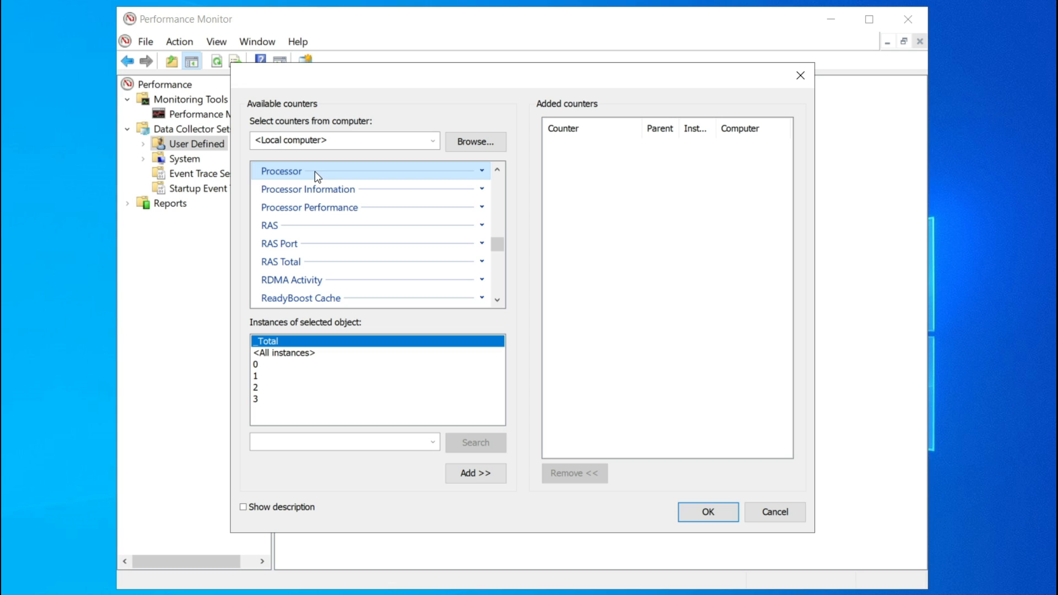
click(258, 399)
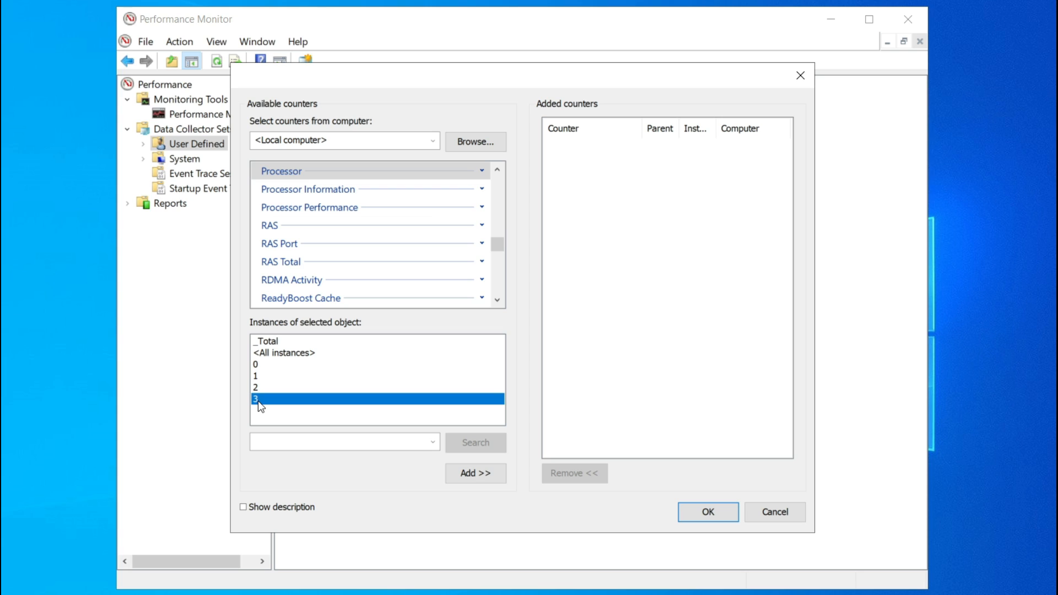
click(462, 468)
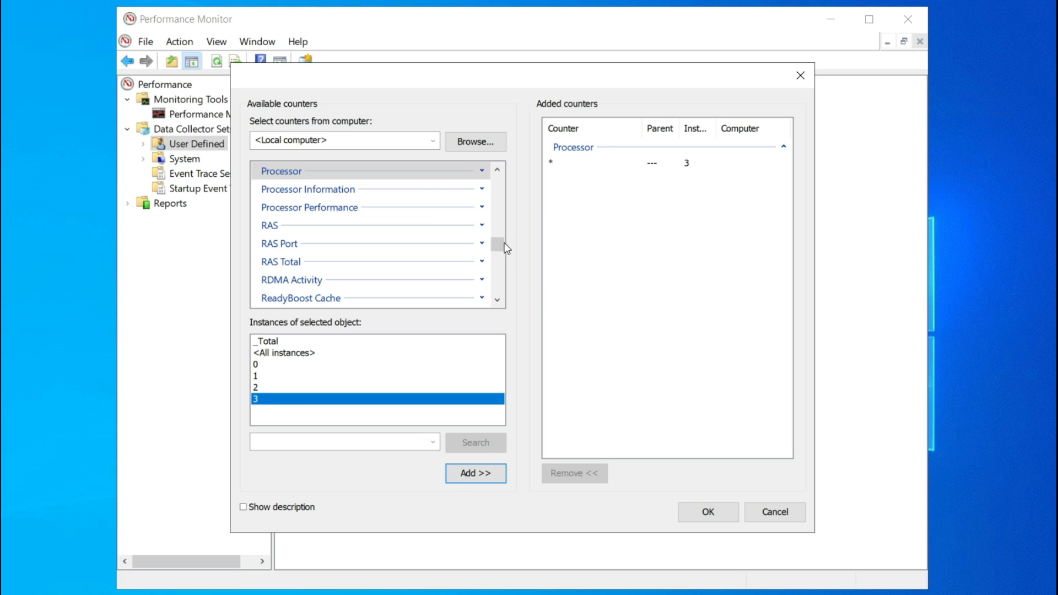
Step: Add the Process object's Thread Count counter for the _Total instance and confirm the counter selection
click(498, 169)
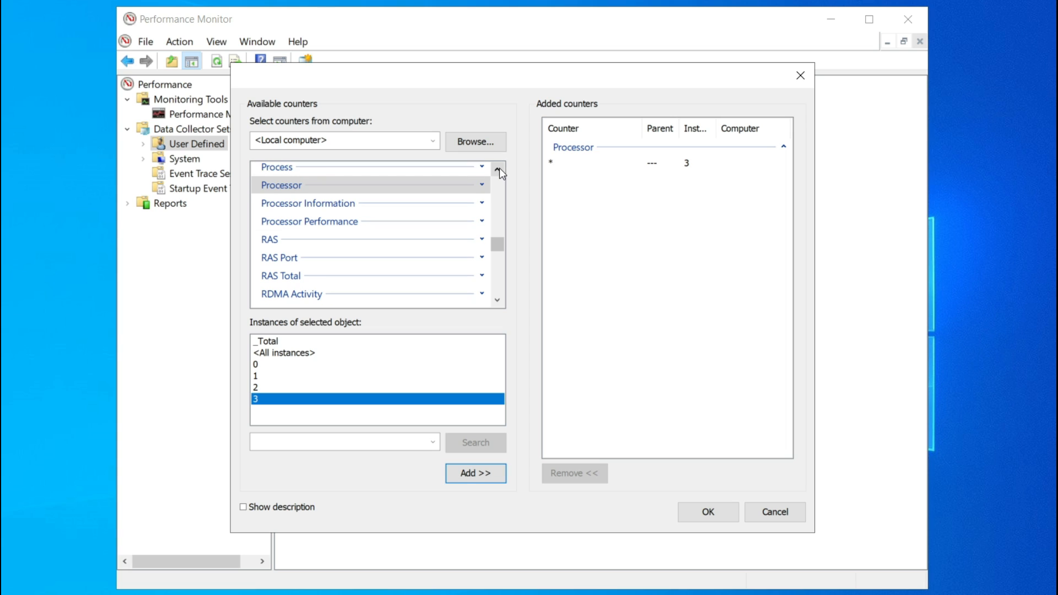
click(497, 169)
click(285, 182)
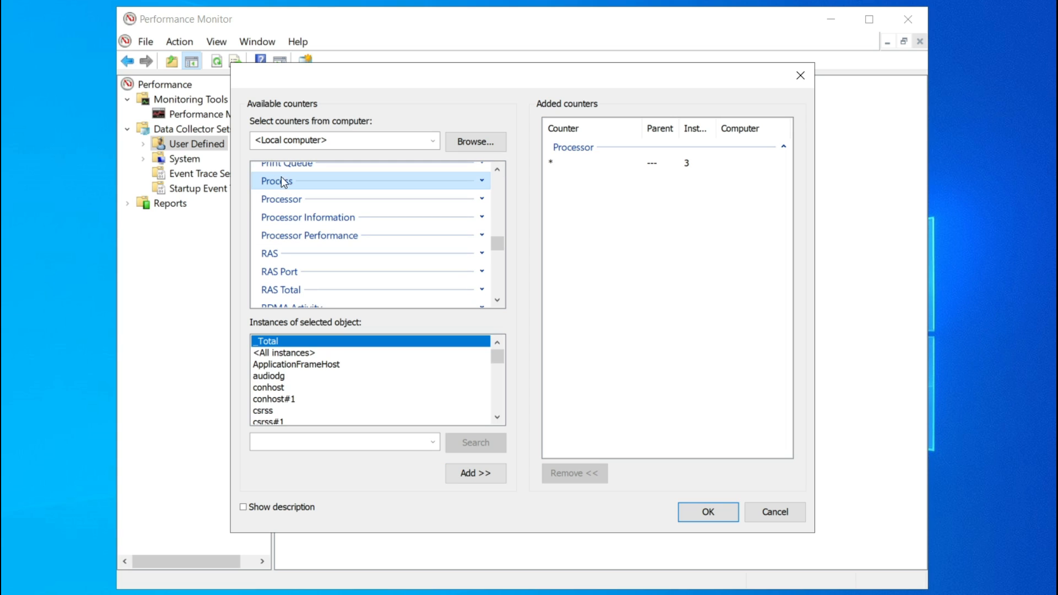
click(482, 180)
scroll(455, 225, down, 2)
scroll(454, 226, down, 6)
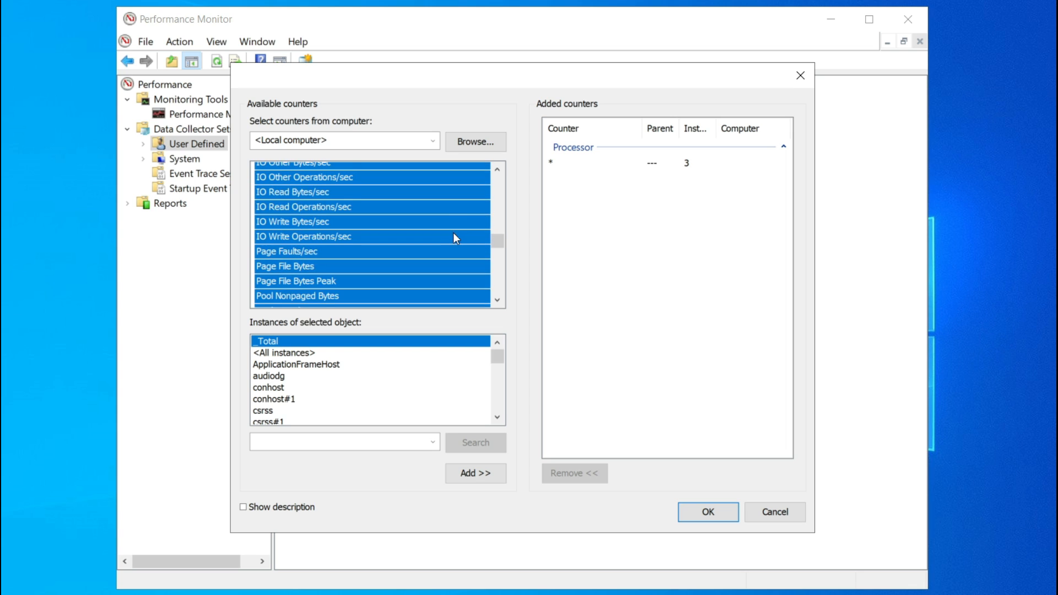
scroll(418, 236, up, 1)
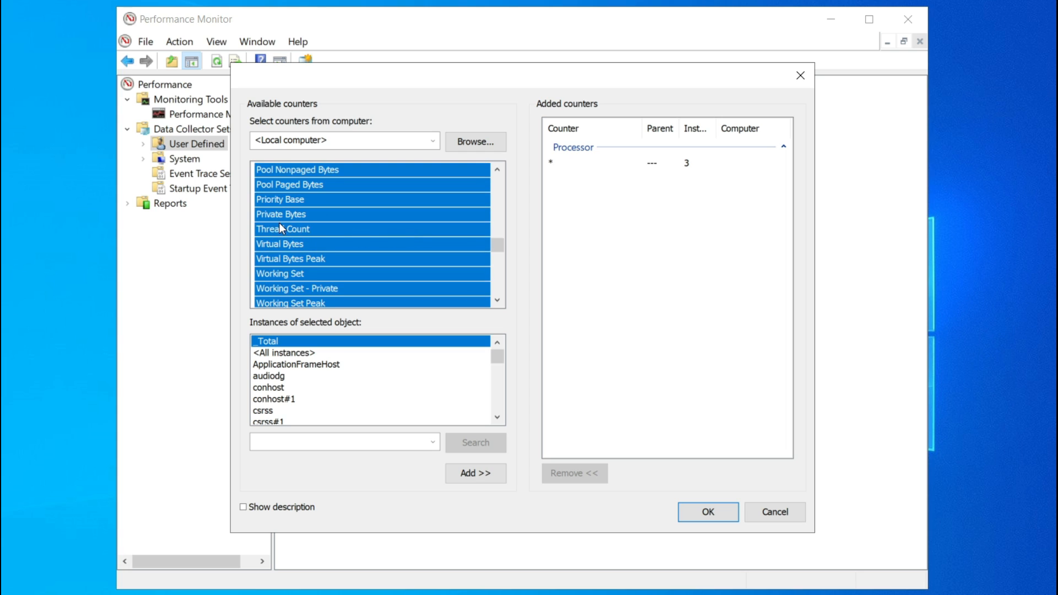
click(322, 230)
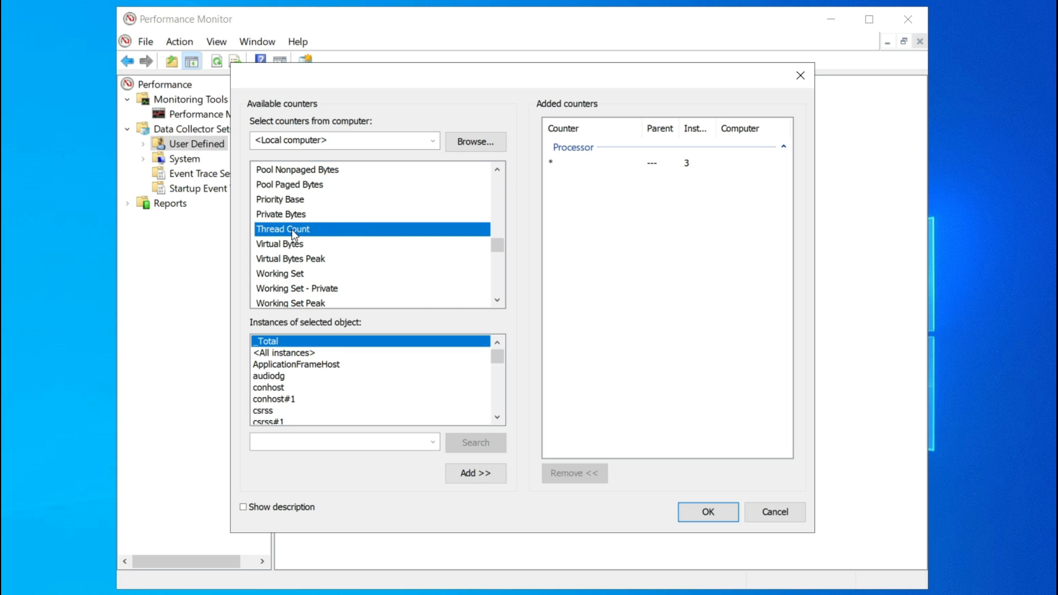
click(271, 346)
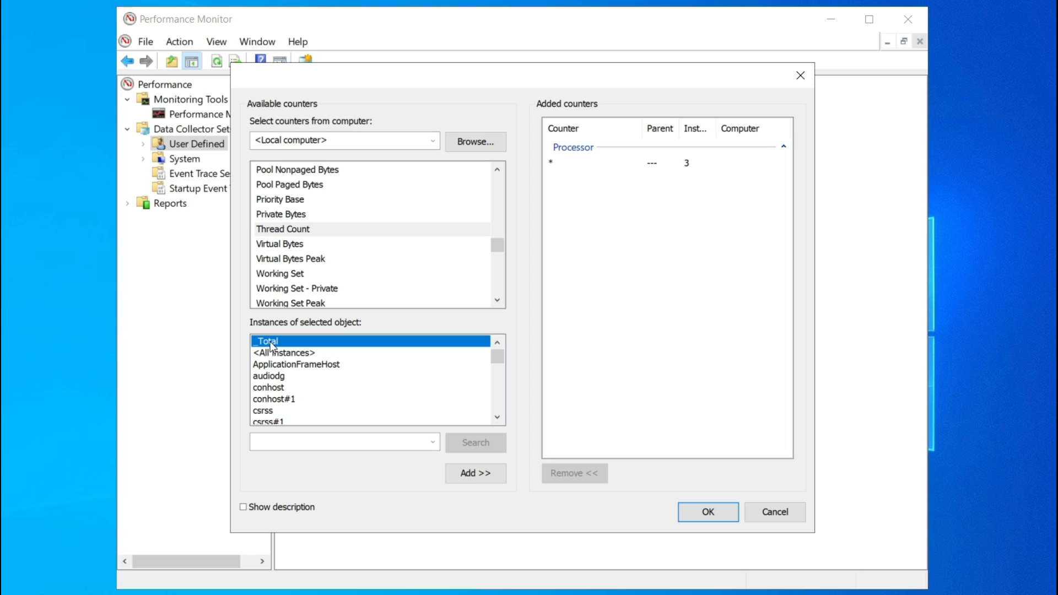
click(478, 472)
click(730, 511)
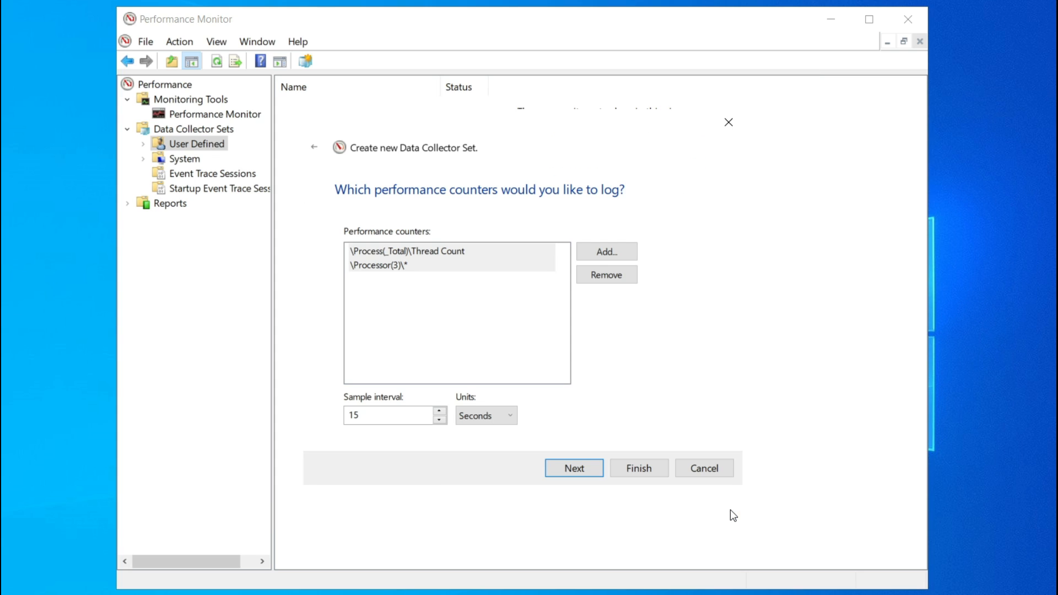
Step: Finish the CPU data collector set with the default sample interval, root directory and Save and close, and close Performance Monitor
click(593, 472)
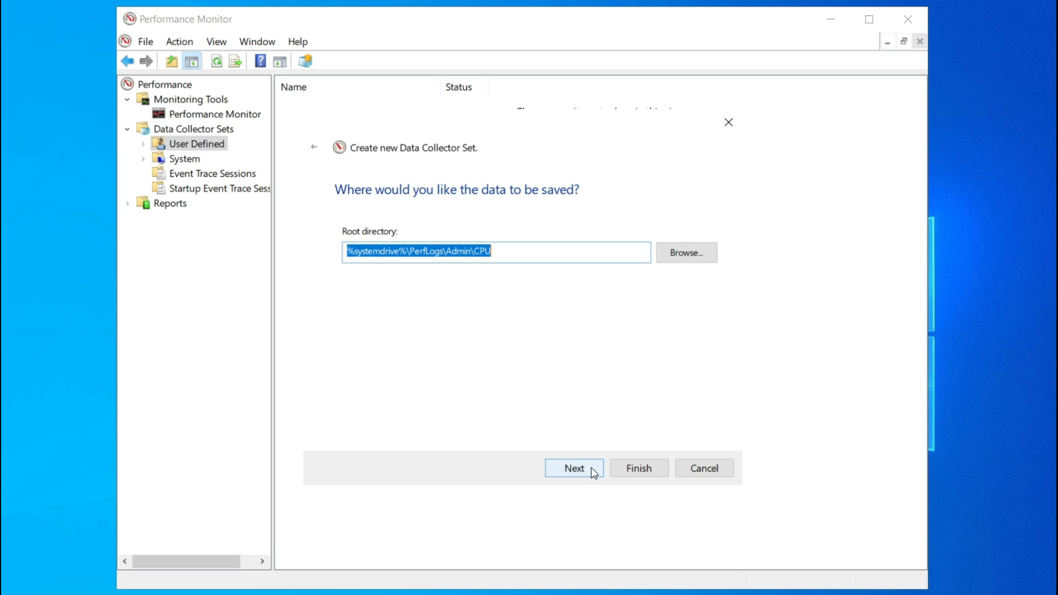
click(594, 473)
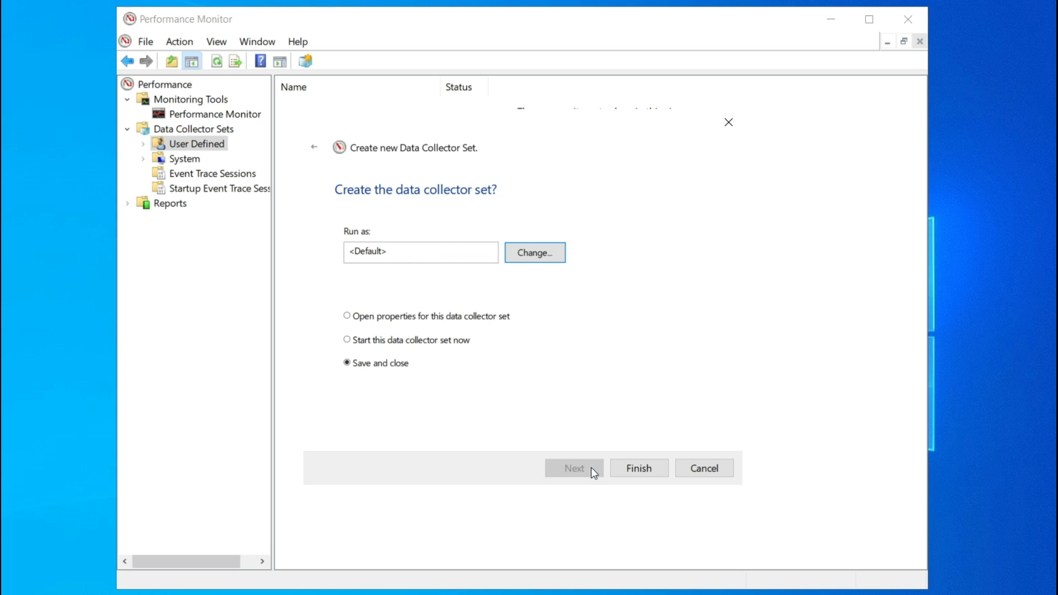
click(650, 471)
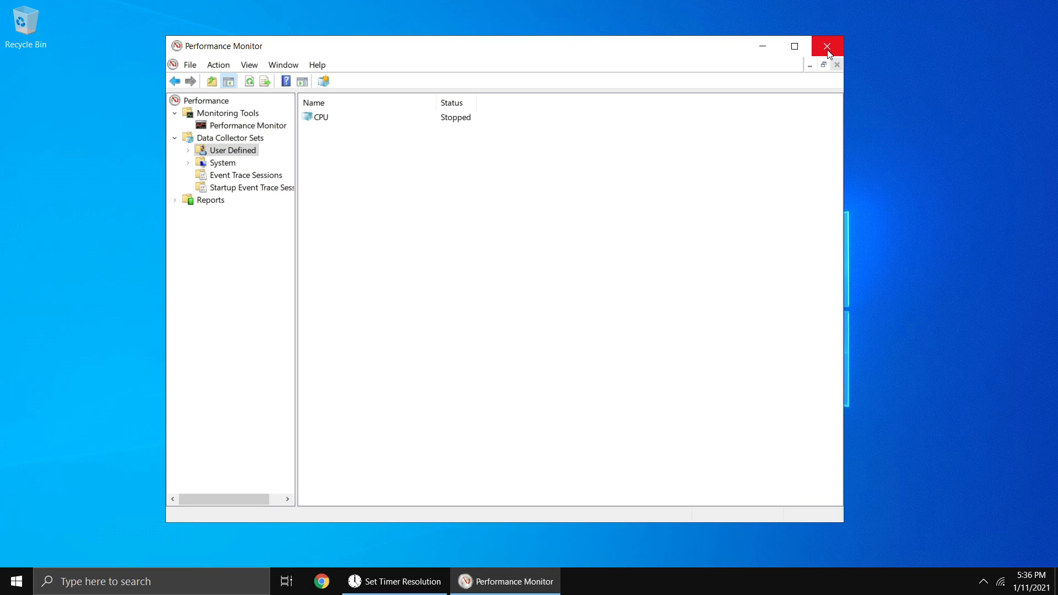
click(827, 48)
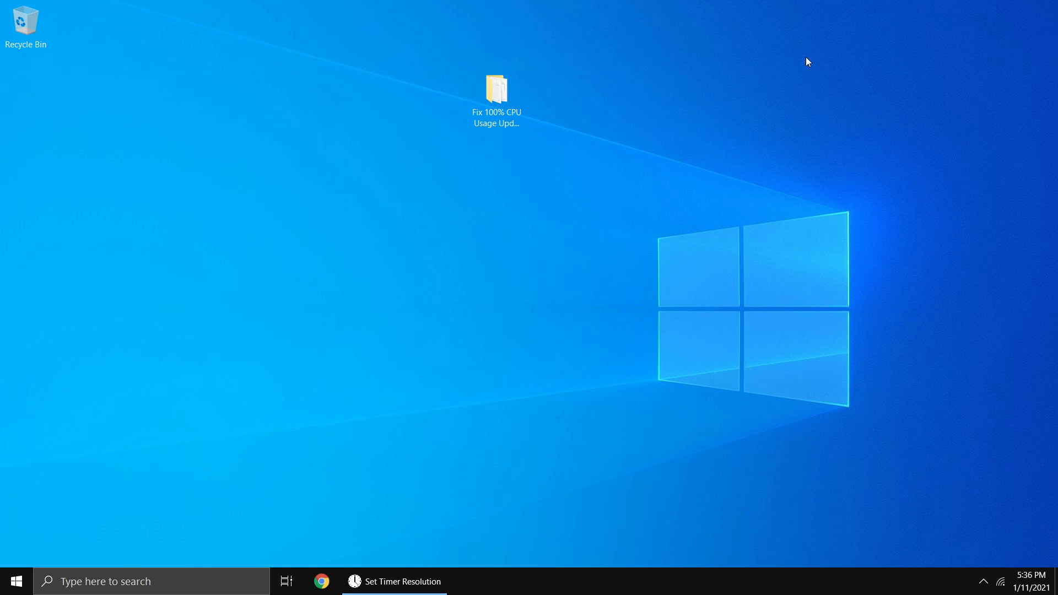
click(26, 577)
click(25, 555)
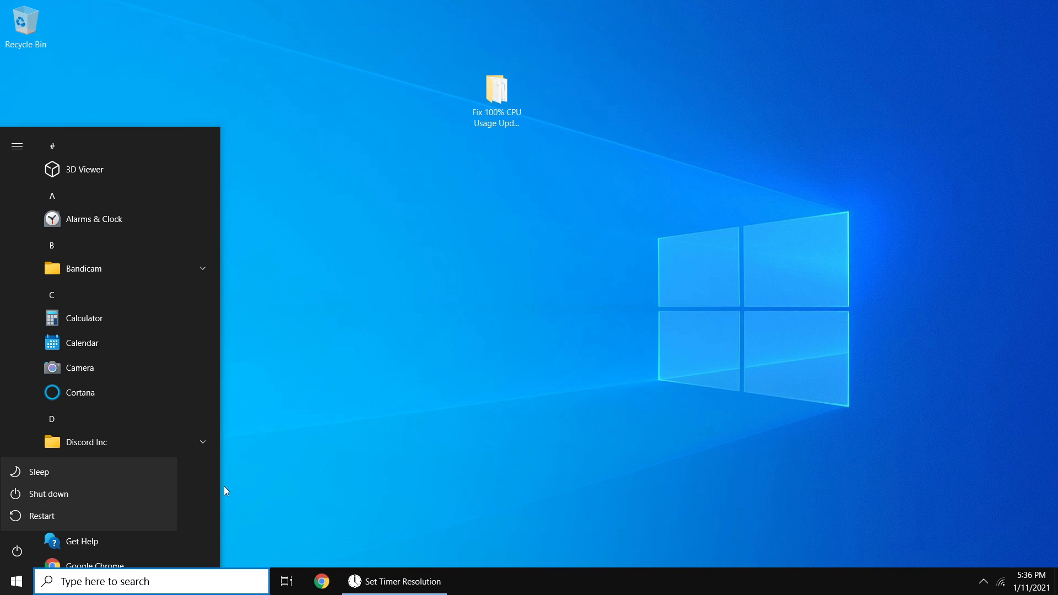
click(532, 254)
click(533, 254)
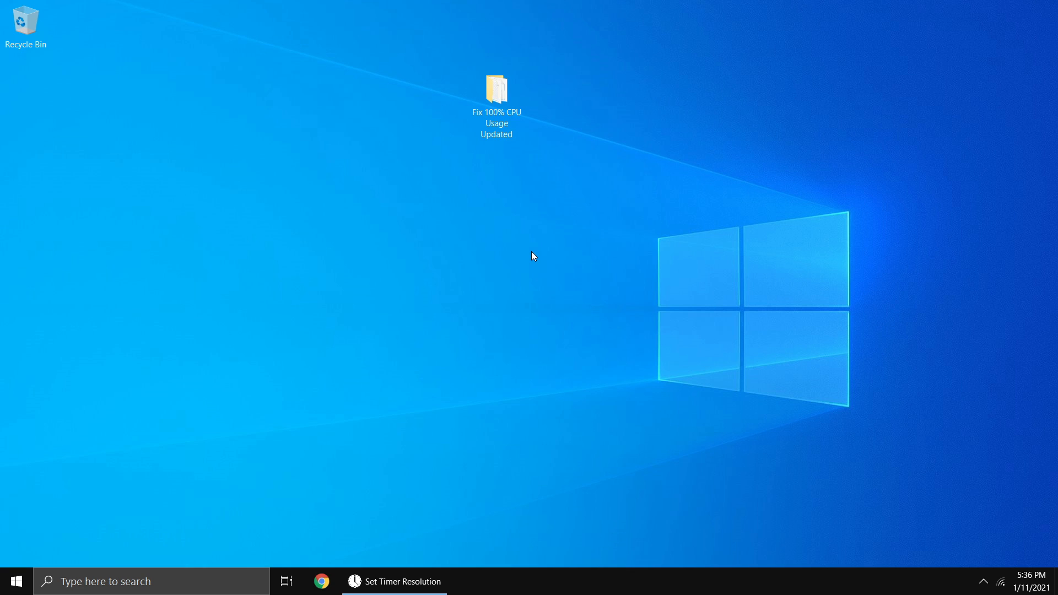